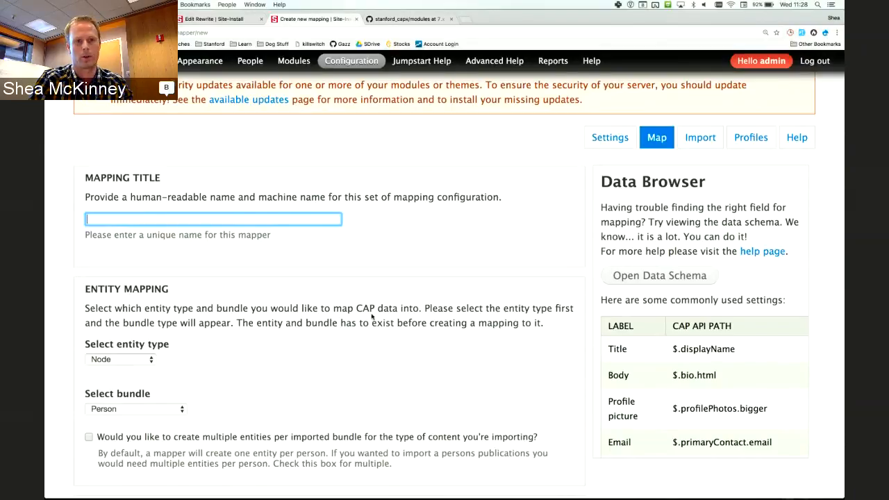
Target the Publication bundle and title the mapping 'Demo Publications'
click(128, 413)
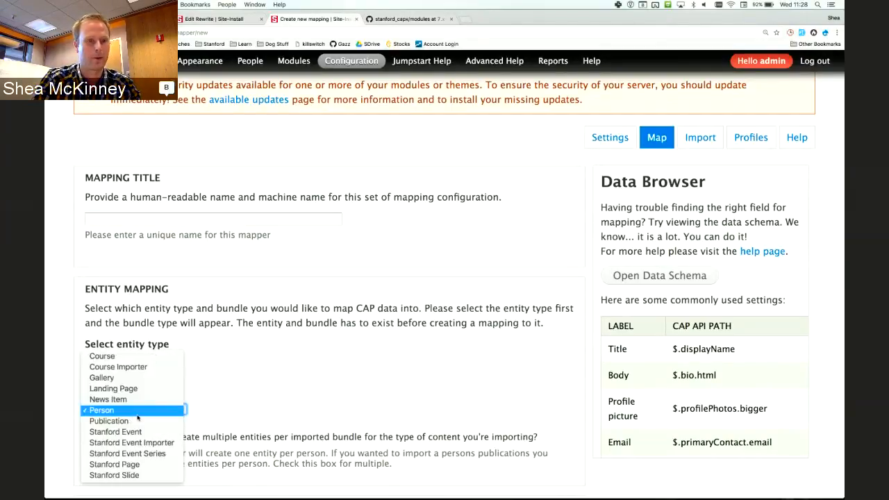
click(138, 421)
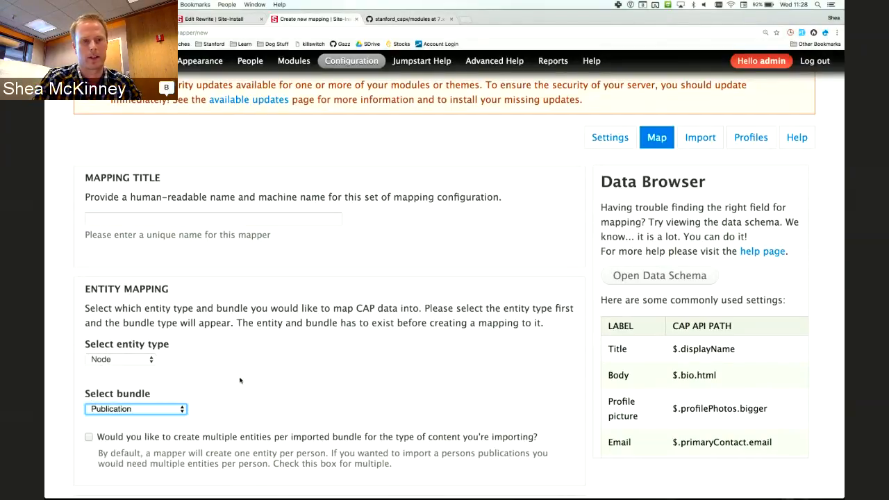
click(211, 221)
text(Demo Publications)
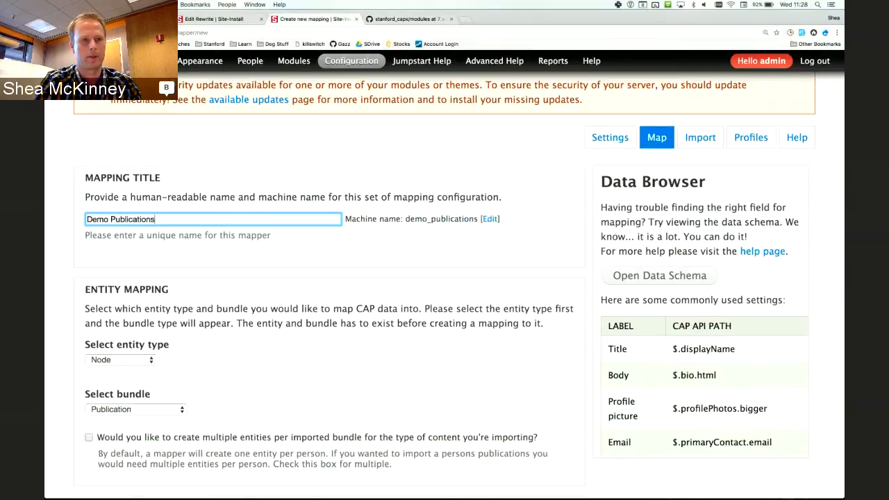
key(Tab)
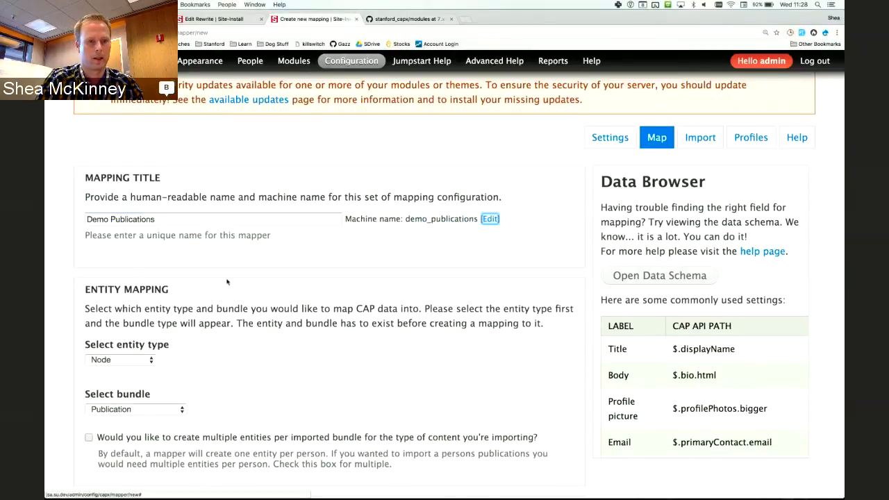
scroll(111, 178, down, 5)
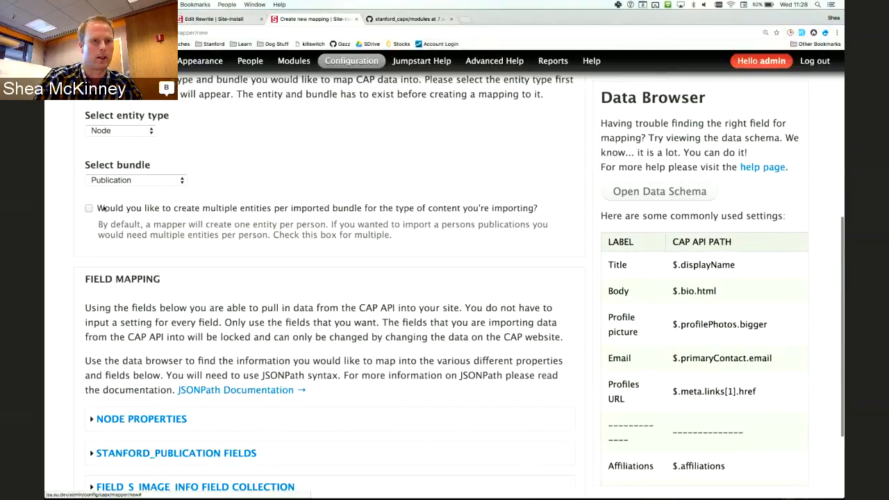
Expand the Node Properties section and focus the node title's CAP API path field
drag(105, 210, 539, 210)
click(426, 247)
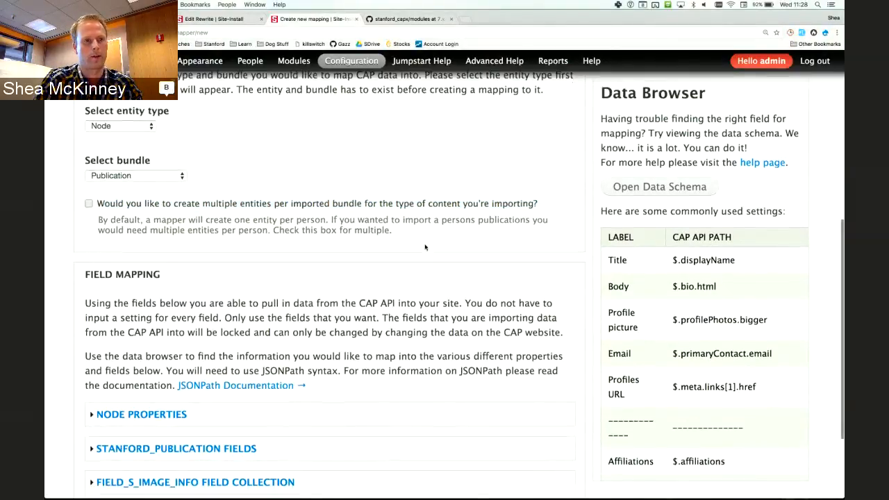
scroll(425, 247, down, 3)
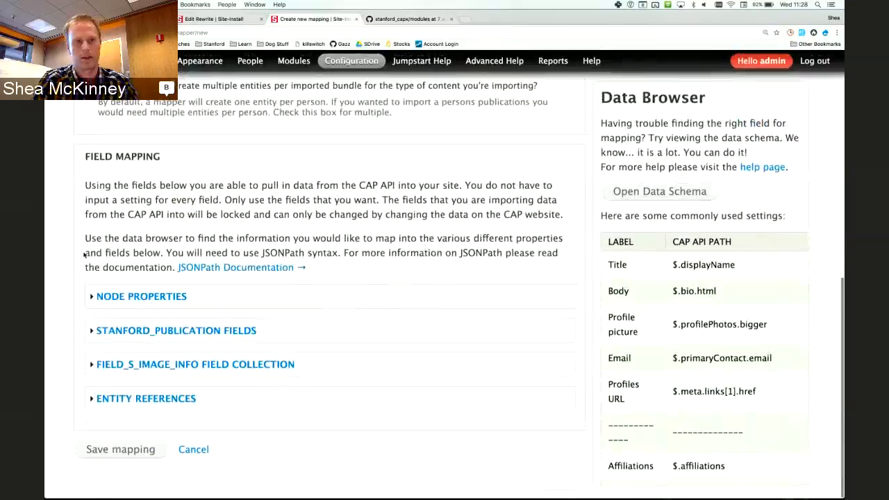
click(138, 296)
click(376, 355)
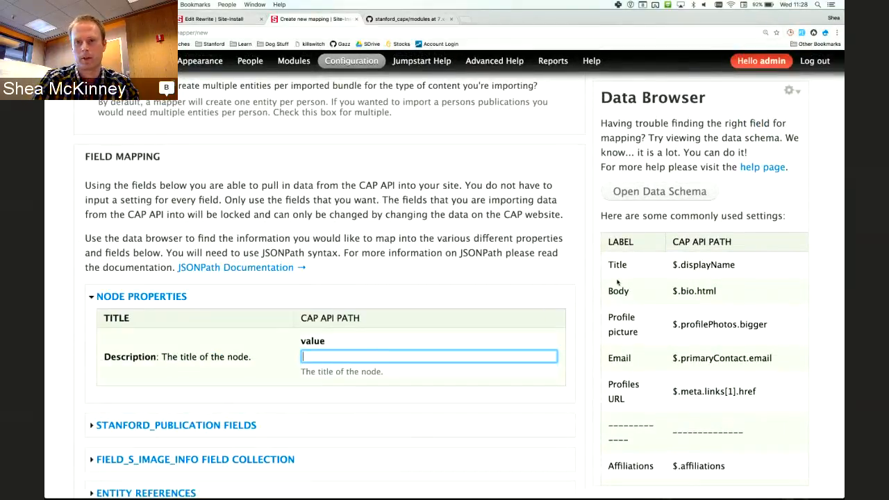
scroll(733, 354, down, 4)
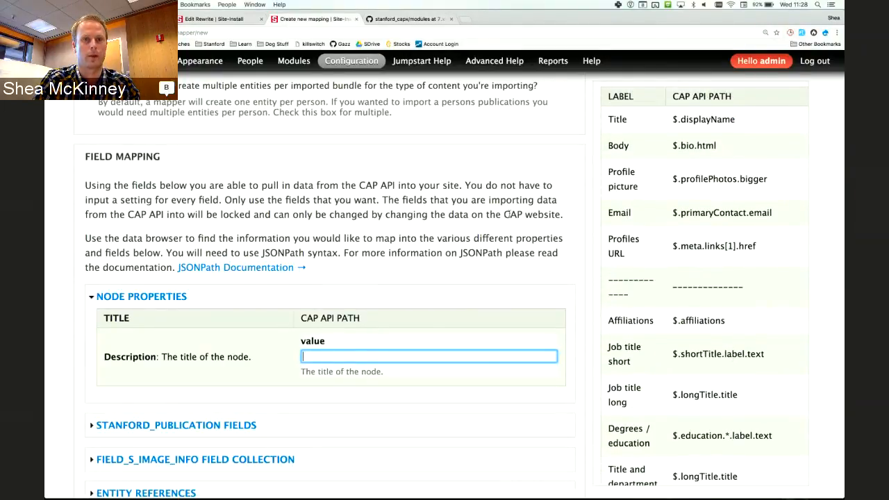
scroll(167, 399, up, 8)
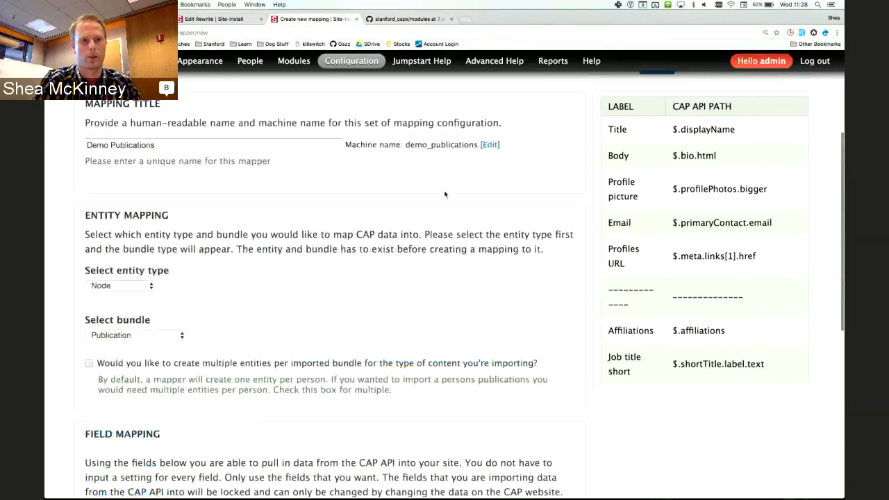
Tick 'create multiple entities per imported bundle' and highlight that option's question text
click(207, 364)
scroll(210, 366, down, 1)
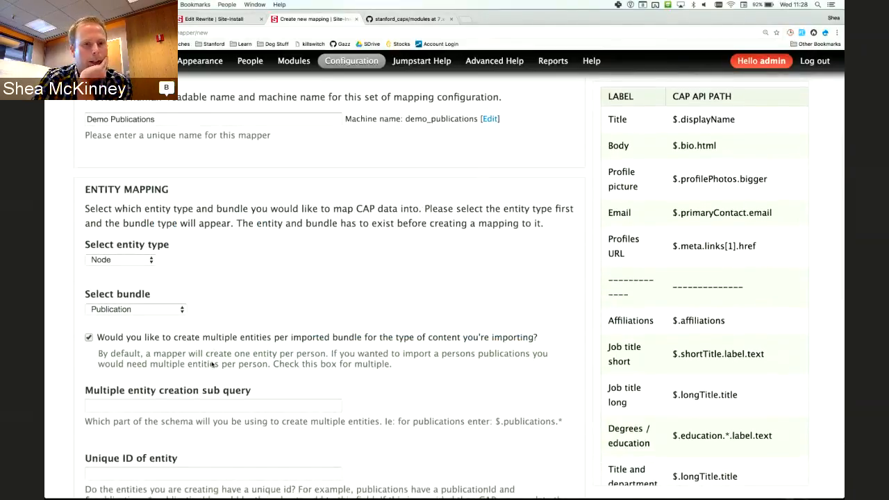
scroll(212, 364, down, 2)
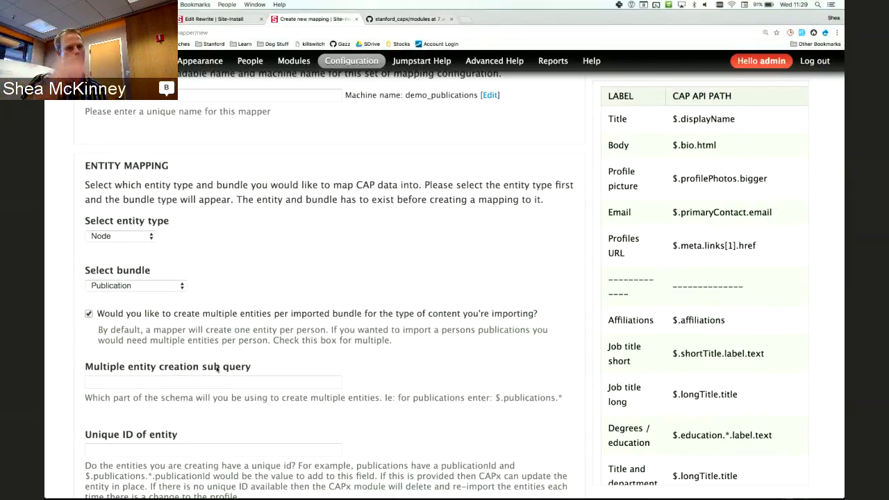
drag(99, 317, 532, 314)
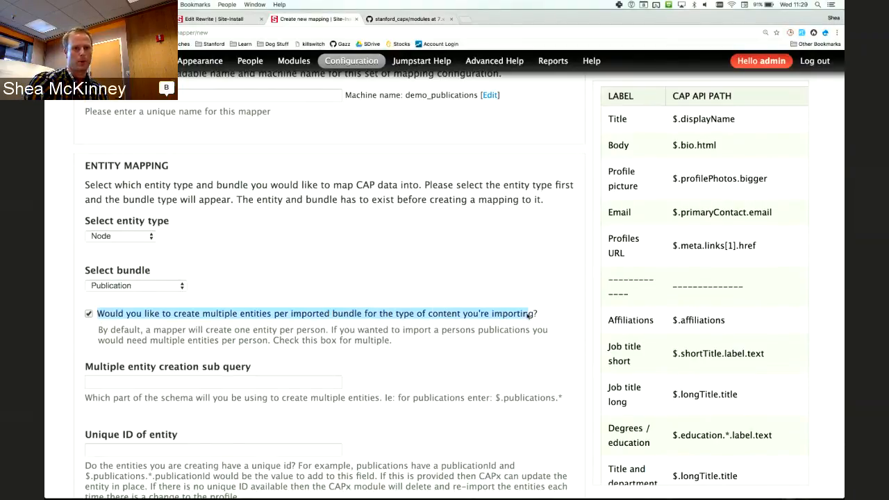
click(287, 330)
drag(291, 313, 497, 317)
click(399, 316)
click(507, 348)
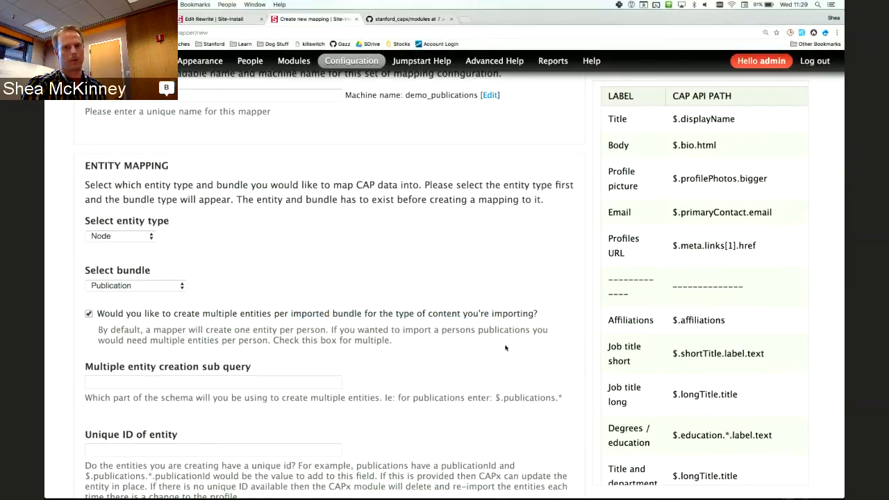
scroll(278, 306, down, 3)
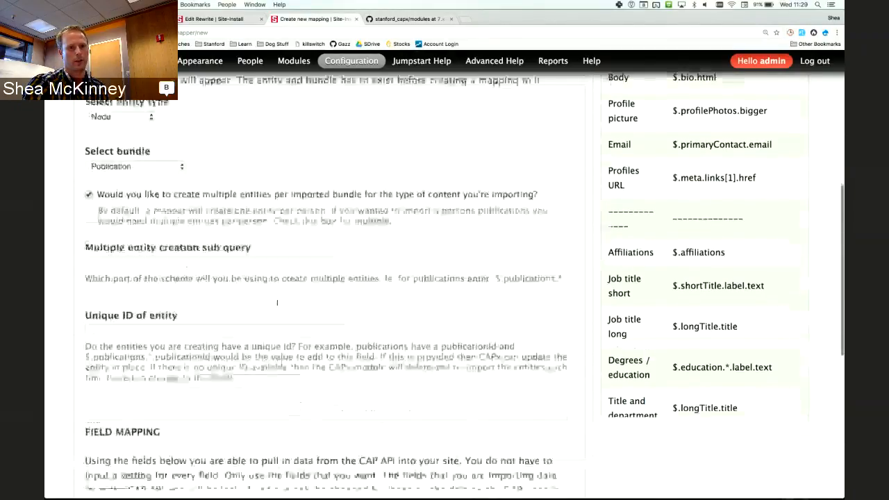
Copy the example path $.publications.* into the Multiple entity creation sub query field
click(288, 211)
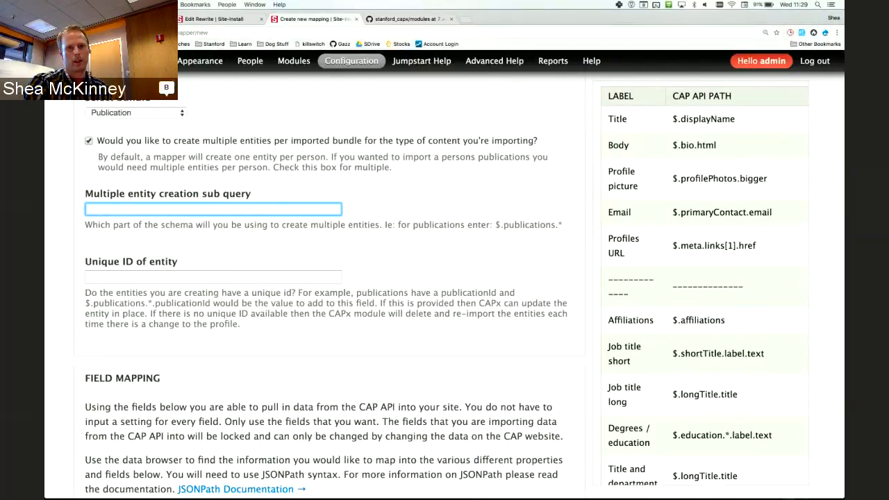
drag(495, 225, 562, 221)
key(super+c)
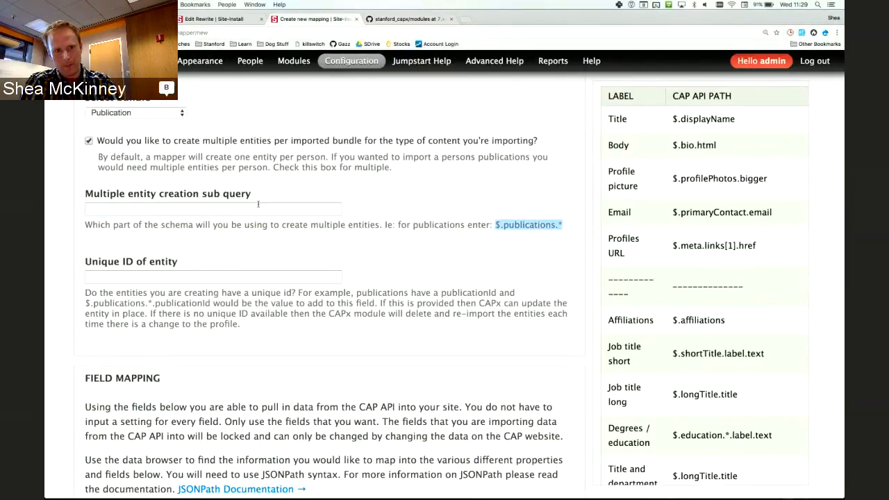
click(258, 203)
key(super+v)
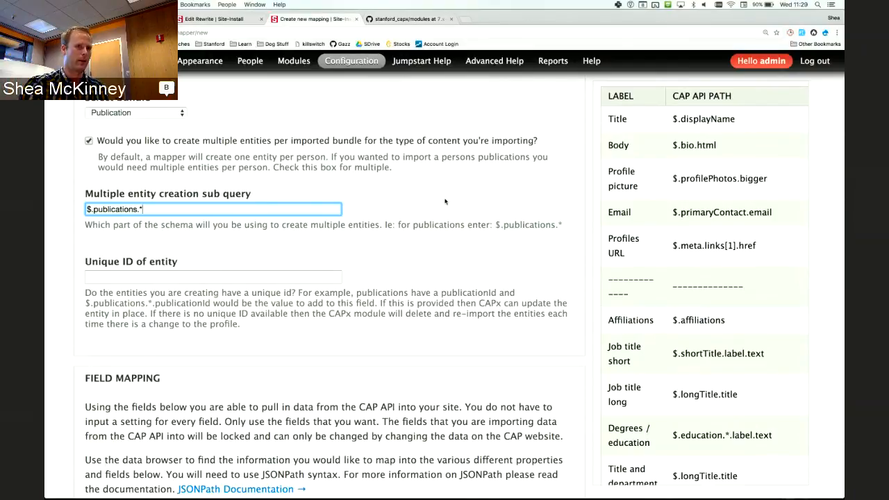
drag(143, 209, 76, 208)
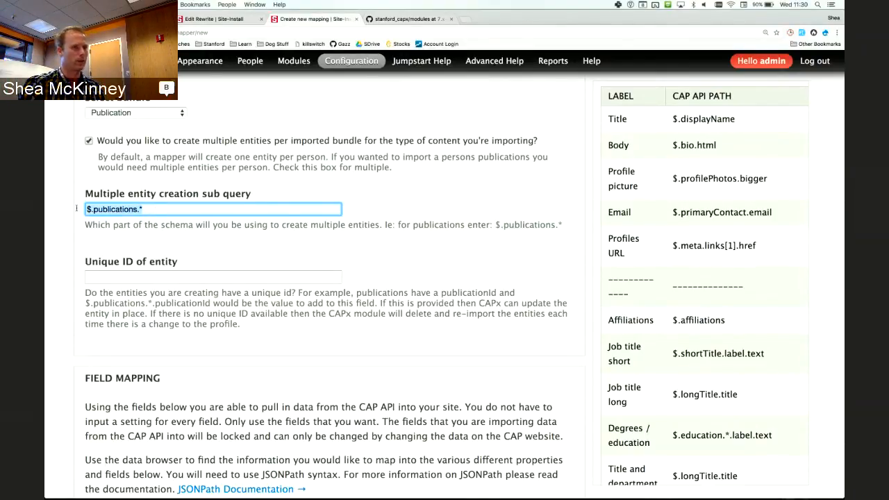
double_click(94, 209)
click(141, 208)
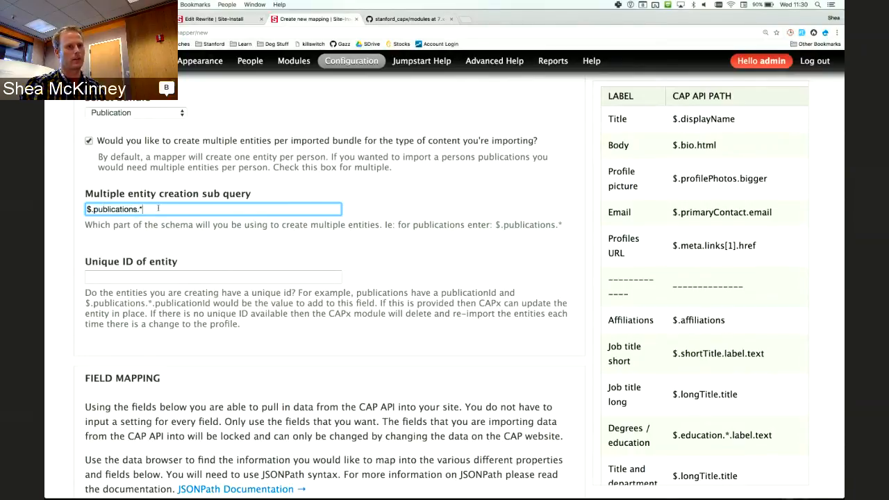
drag(148, 208, 46, 214)
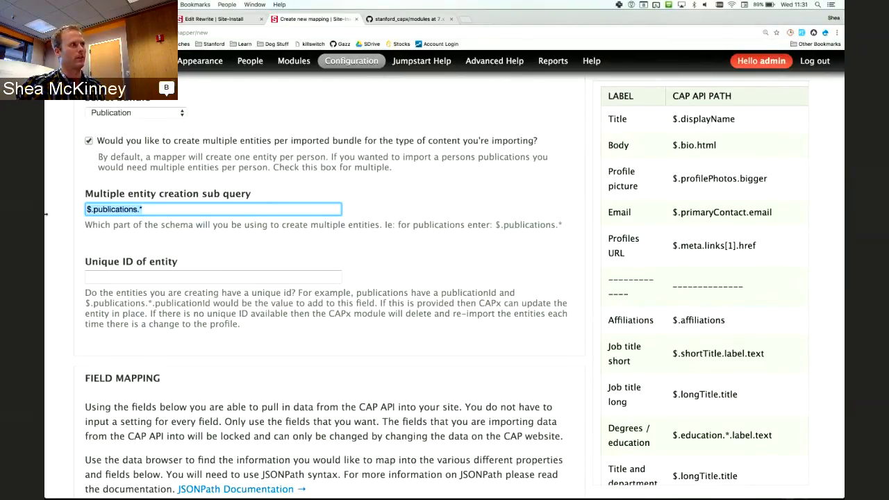
click(335, 278)
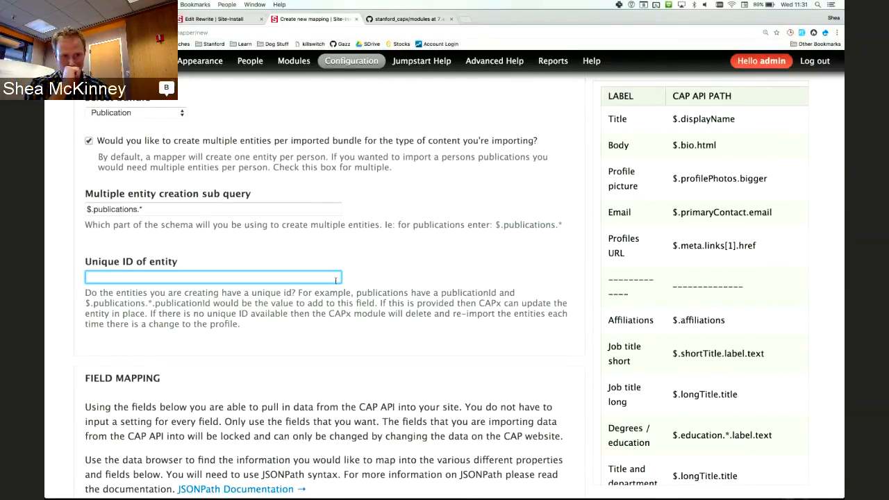
Paste $.publications.*.publicationId into the Unique ID of entity field
drag(85, 303, 210, 303)
key(ctrl+c)
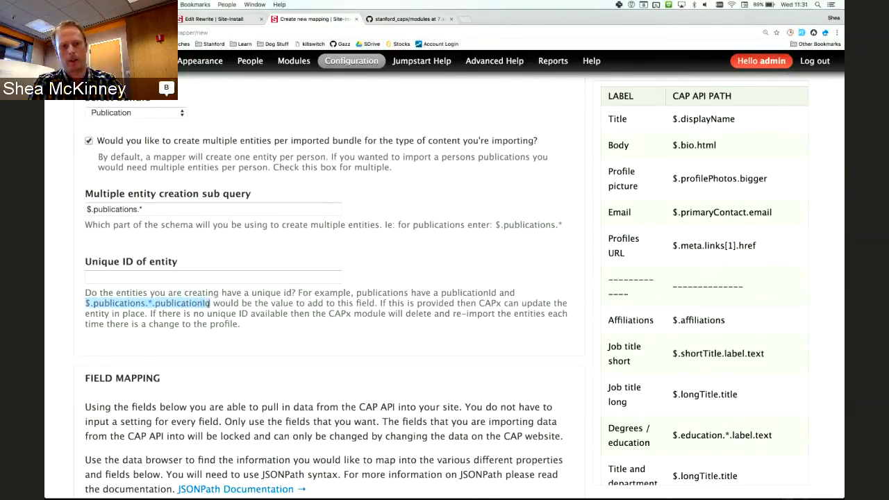
click(181, 275)
key(ctrl+v)
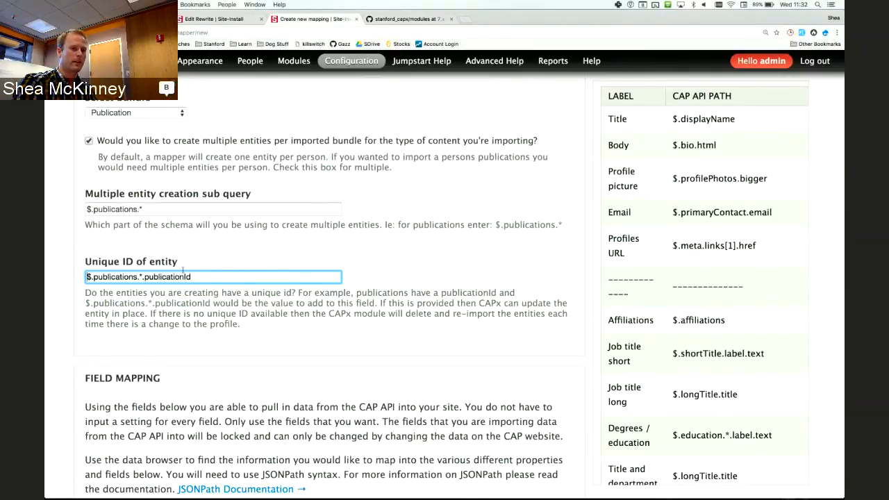
triple_click(207, 277)
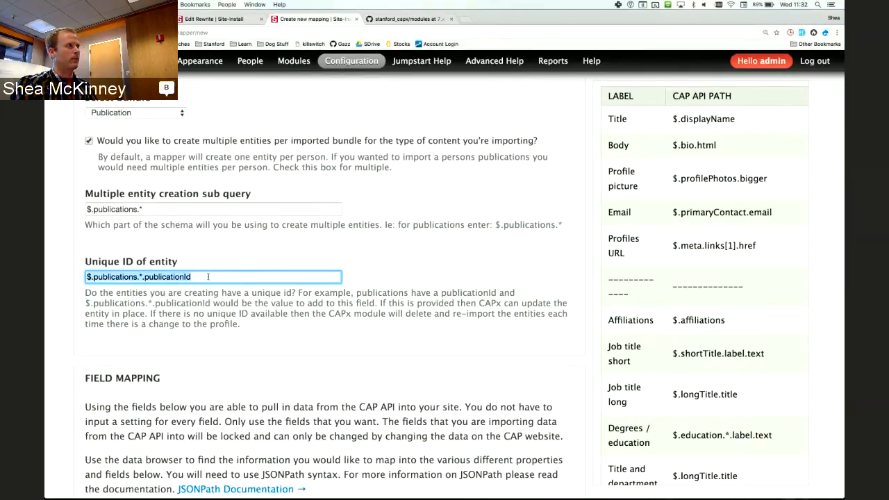
double_click(208, 277)
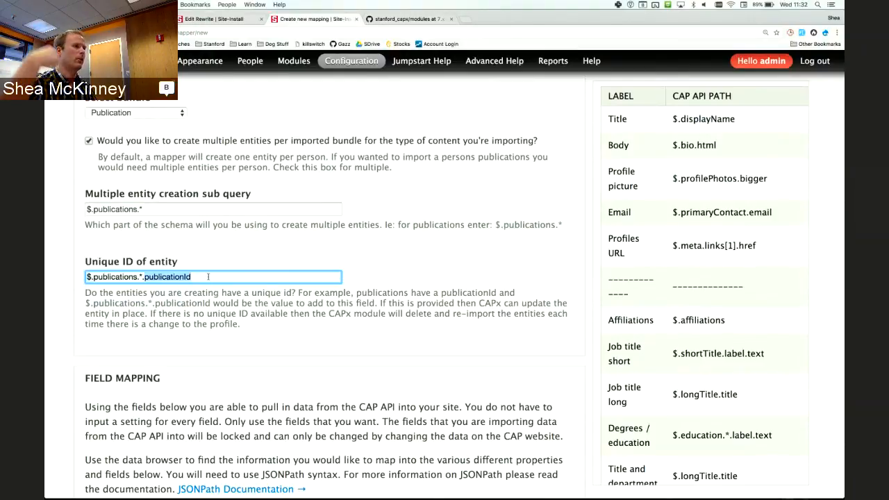
triple_click(208, 276)
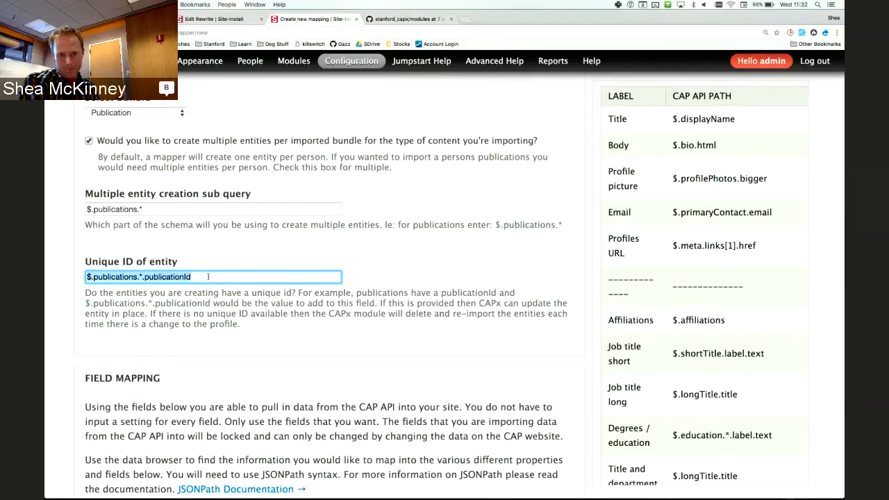
click(359, 256)
Point out the sub query value and the publicationId part of the unique ID path
scroll(359, 255, down, 1)
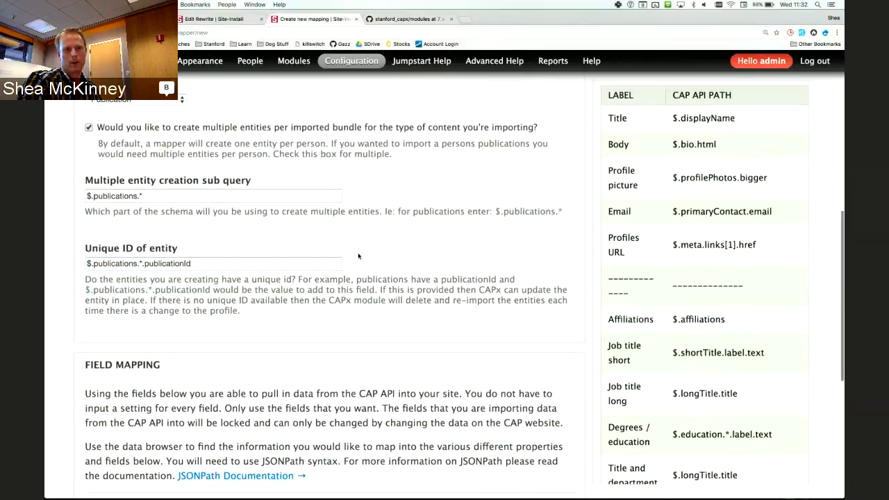
click(140, 263)
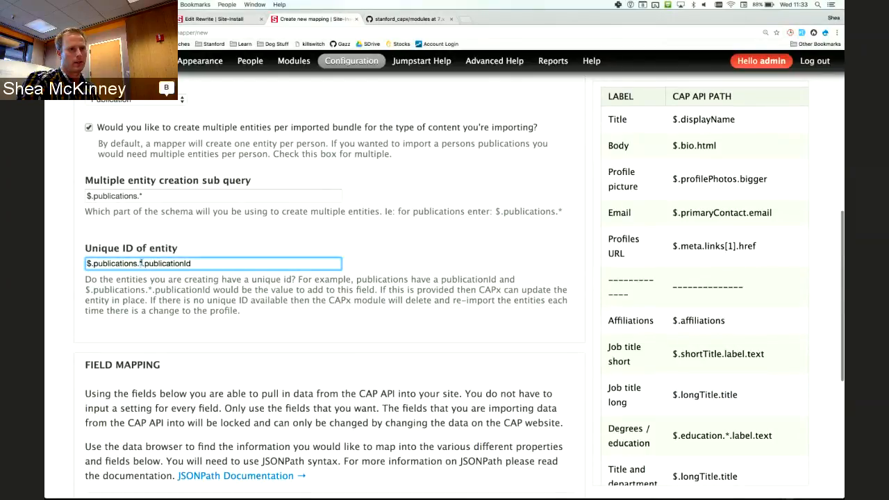
drag(208, 264, 144, 265)
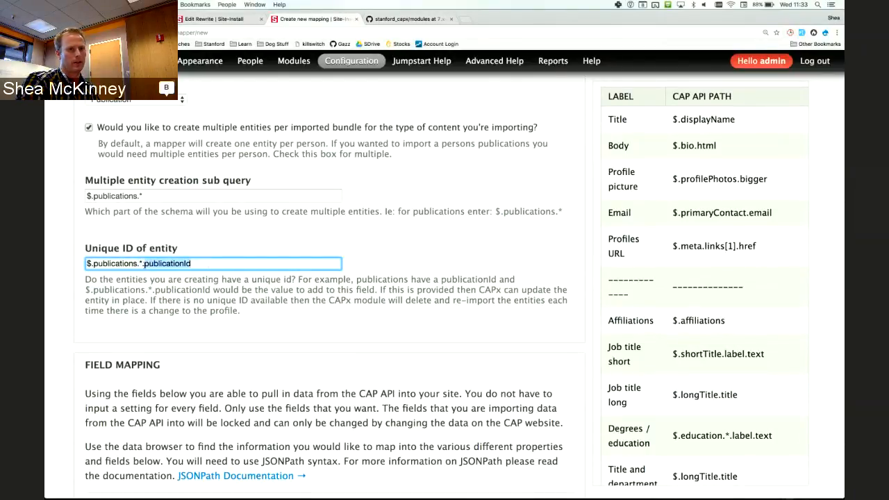
click(152, 196)
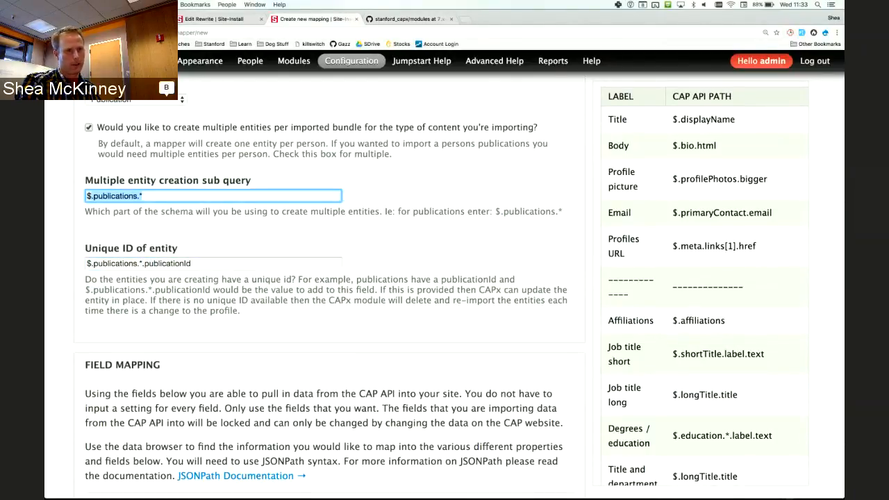
click(210, 267)
drag(210, 267, 95, 264)
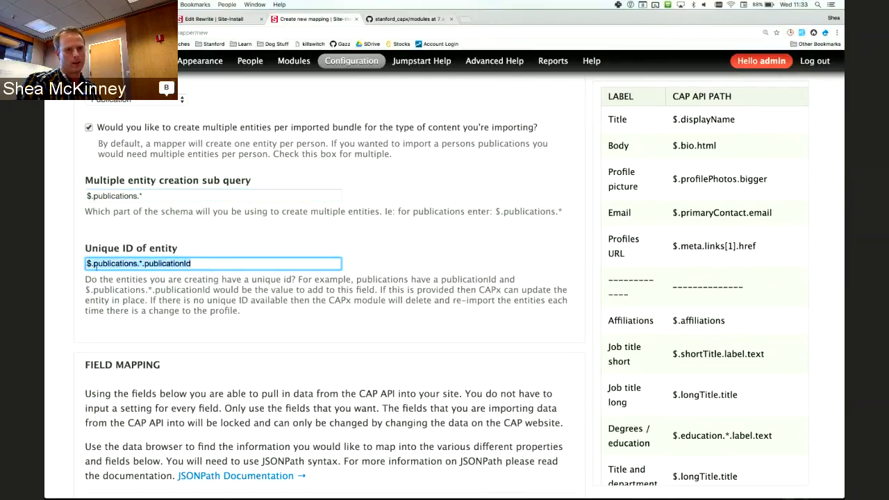
double_click(159, 262)
scroll(243, 259, down, 5)
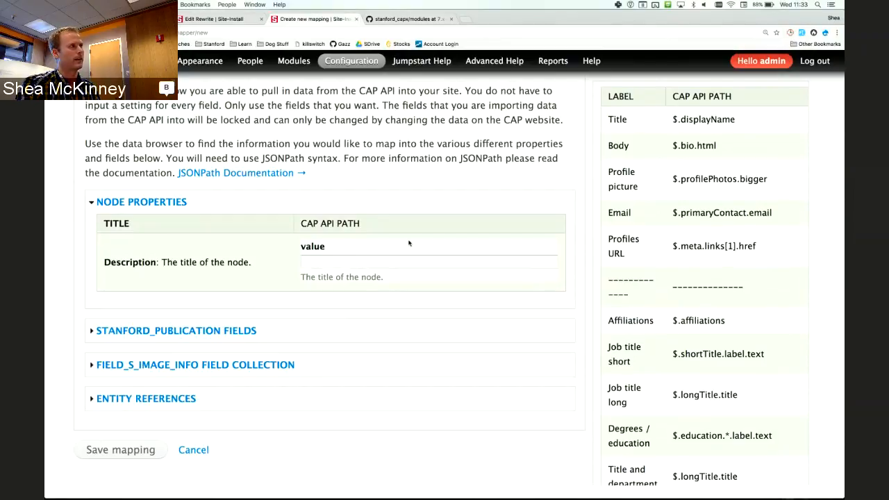
scroll(656, 264, up, 5)
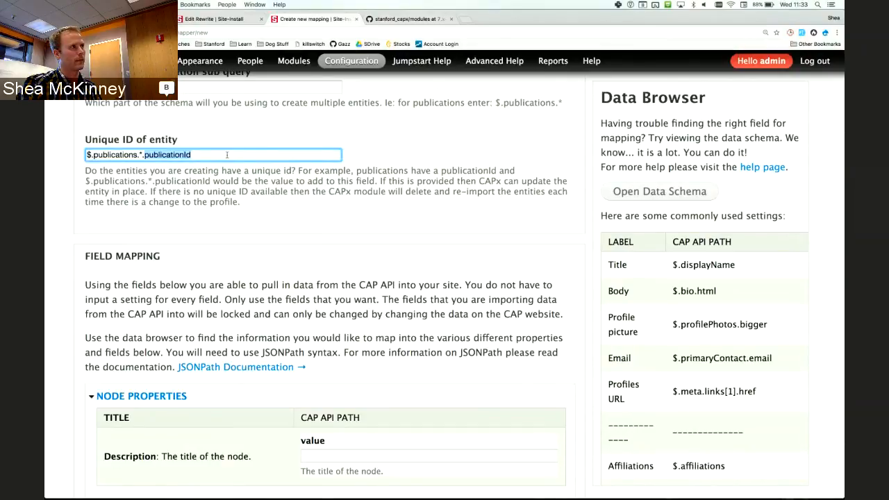
Load the CAP API console address in a new browser tab
key(super+t)
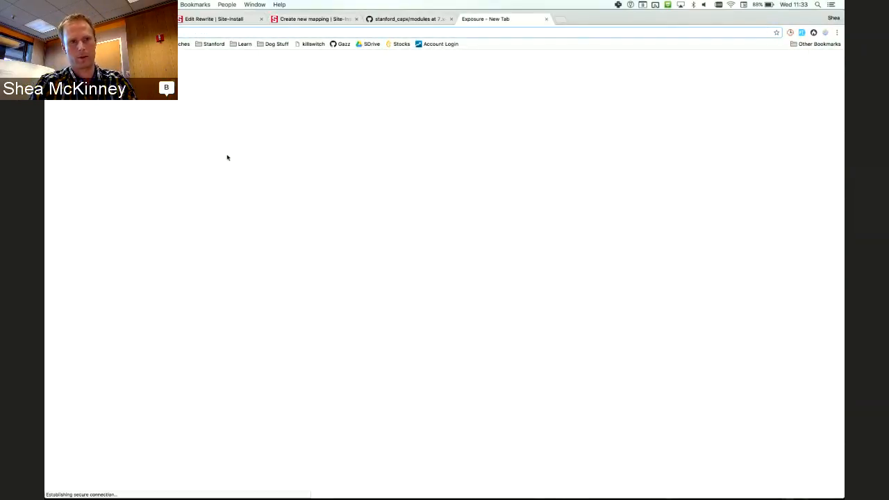
text(con)
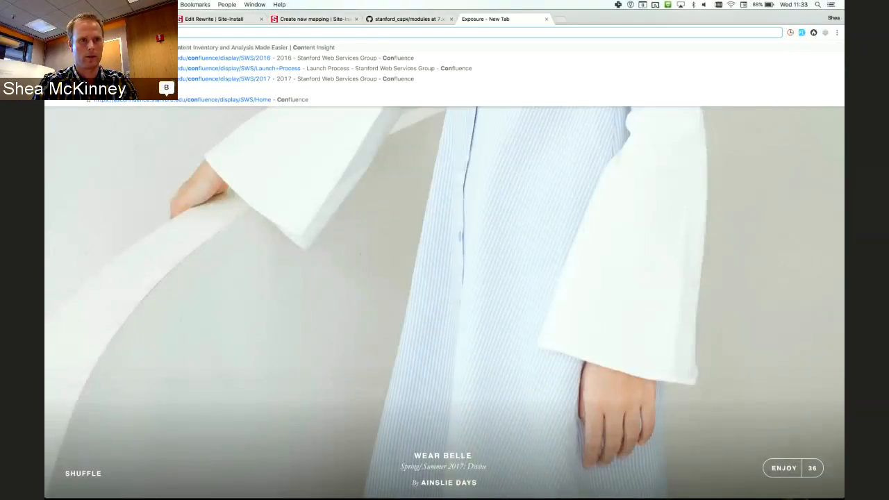
text(sole)
key(Down)
key(Return)
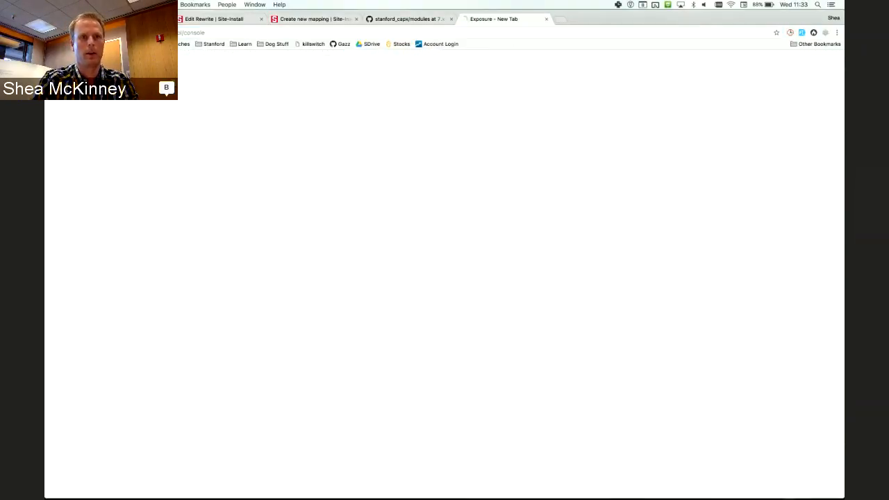
Sign in to Stanford WebLogin with your SUNet ID and password
text(shea)
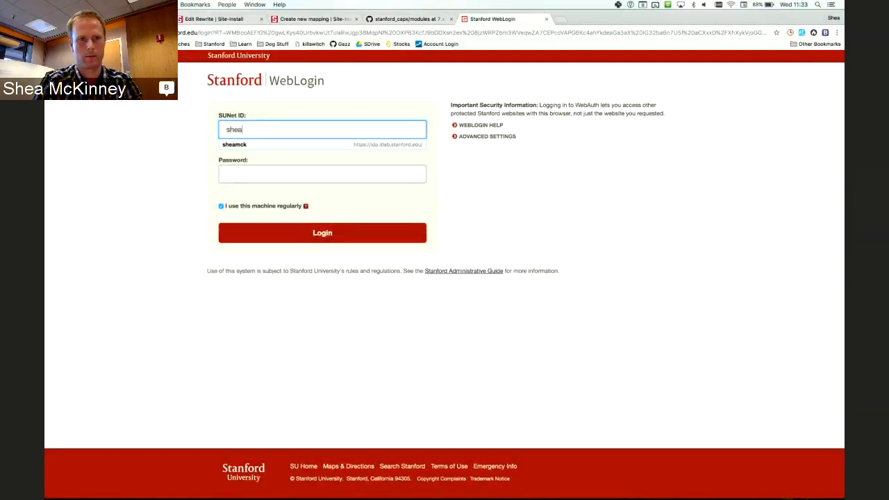
text(mck)
key(Tab)
text(••••••••••)
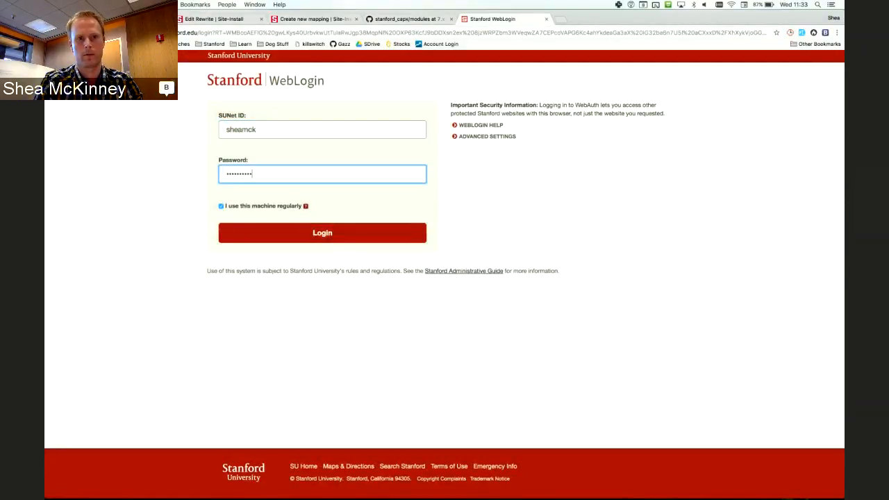
text(••••••••••••••••••••)
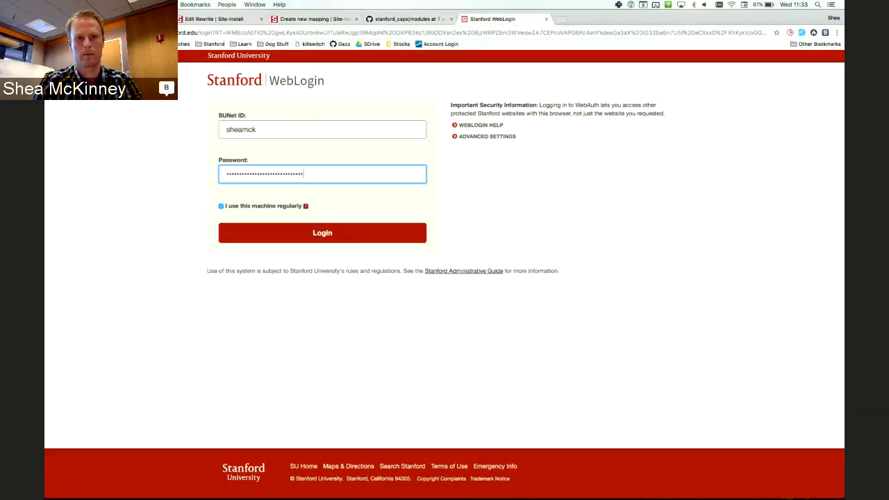
text(••)
key(Return)
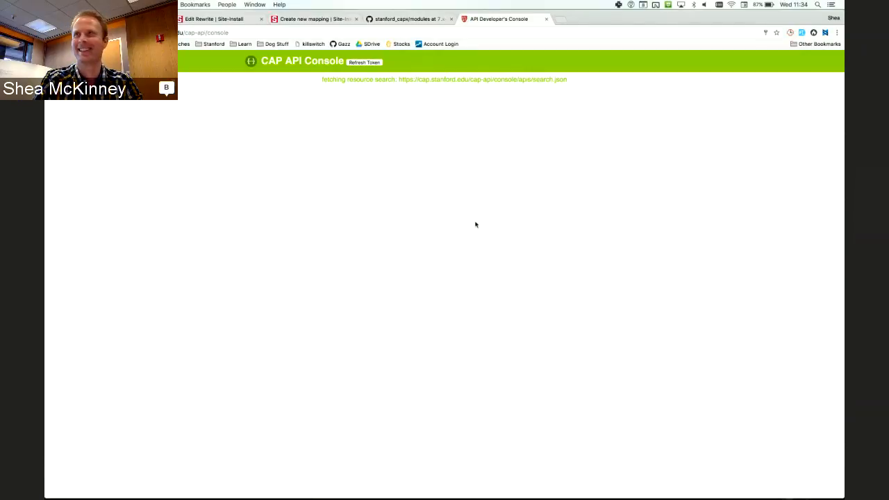
Run the /api/profiles/v1 request with your SUNet ID as the uids value
scroll(718, 273, down, 4)
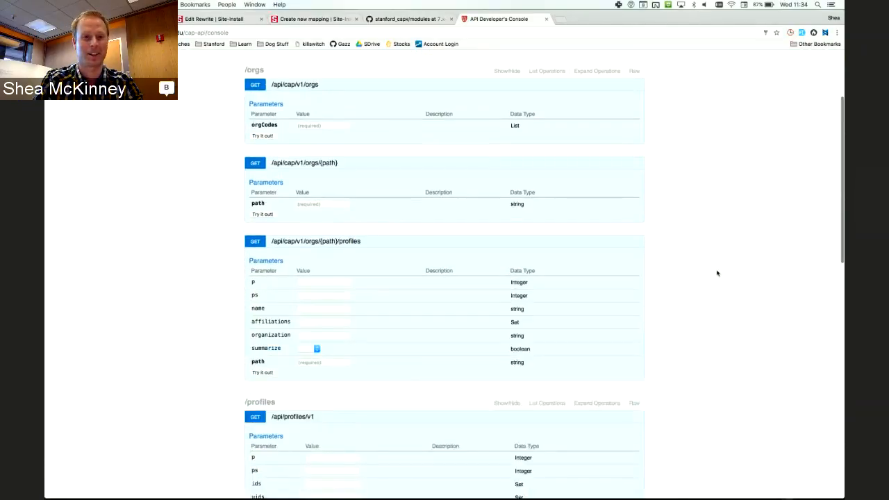
scroll(345, 319, down, 1)
scroll(327, 330, down, 1)
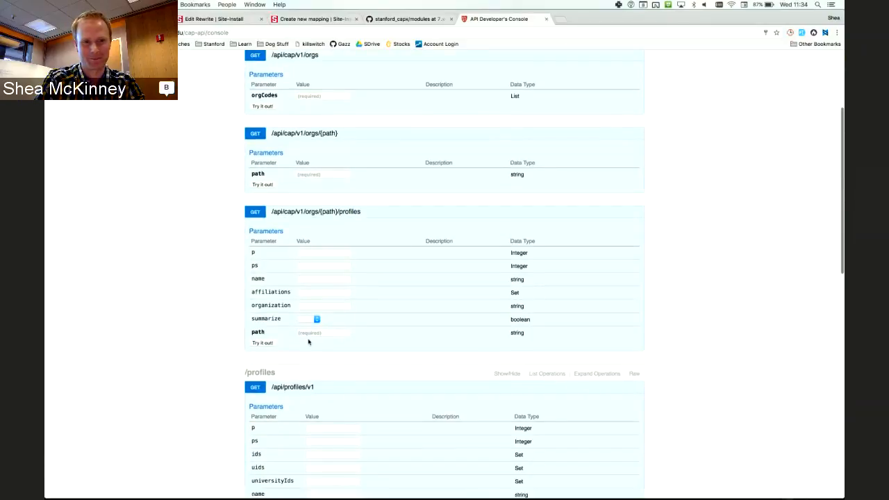
scroll(309, 342, down, 5)
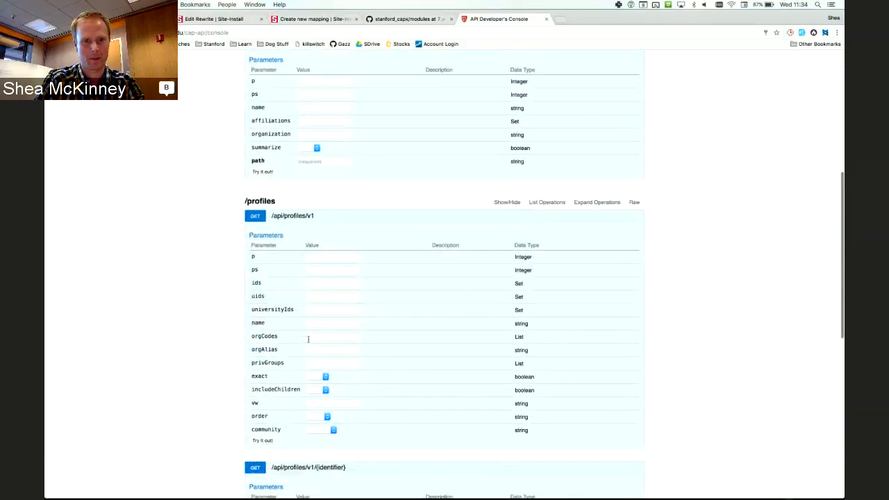
click(321, 290)
text(sheamck)
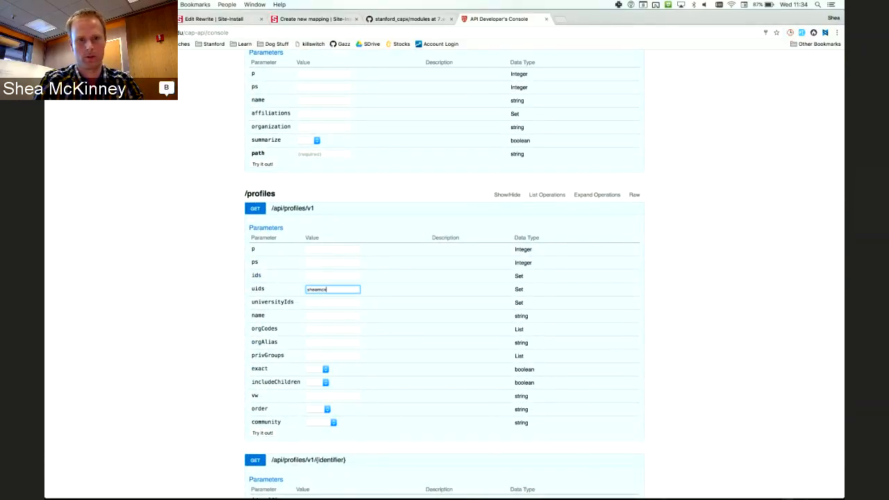
click(272, 435)
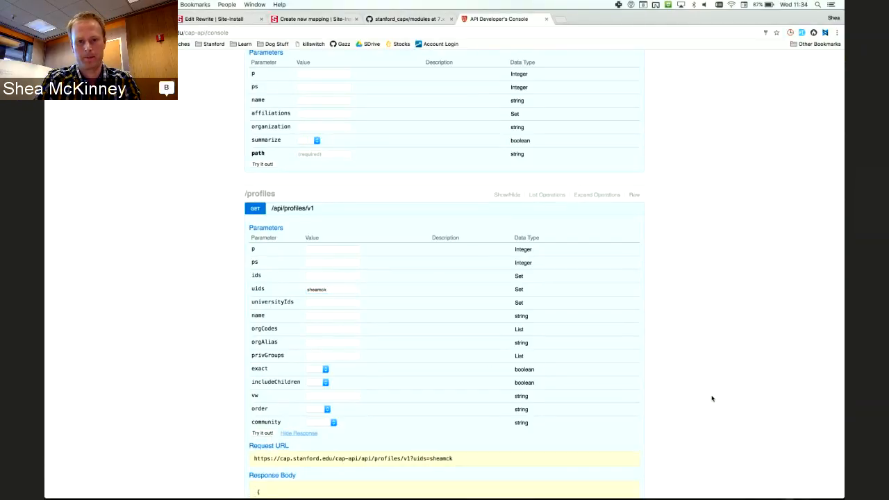
Zoom in on the response body and start a page search
scroll(607, 290, down, 5)
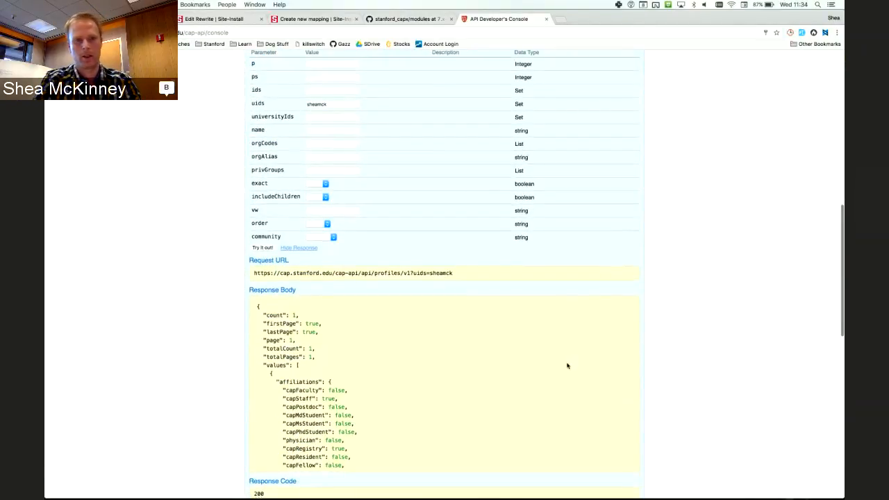
scroll(510, 360, down, 2)
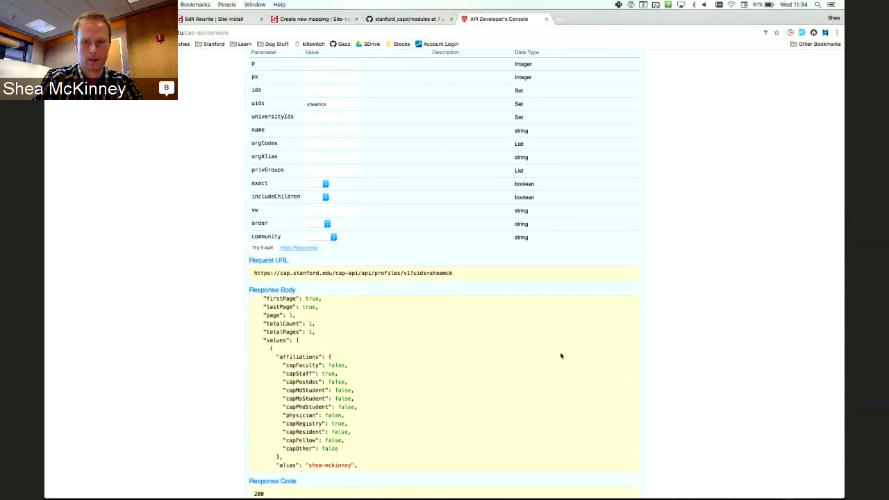
key(super+equal)
key(super+equal)
key(super+equal)
key(super+equal)
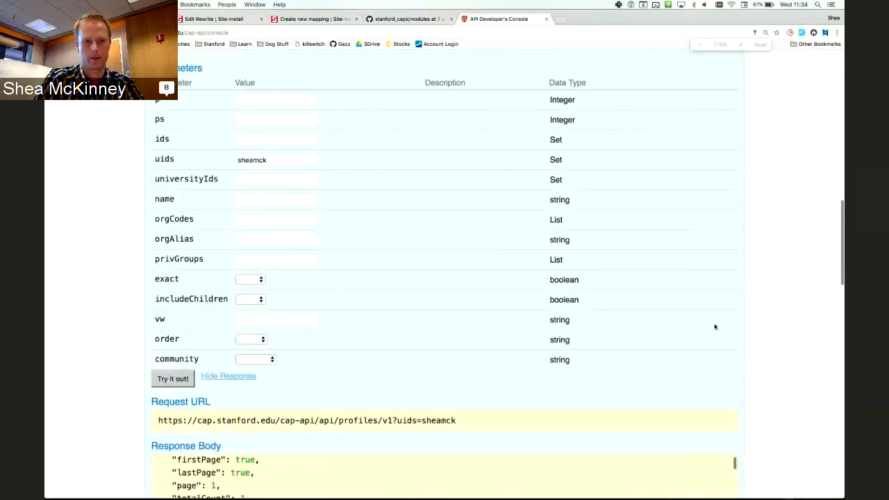
scroll(709, 327, down, 1)
right_click(710, 325)
click(820, 297)
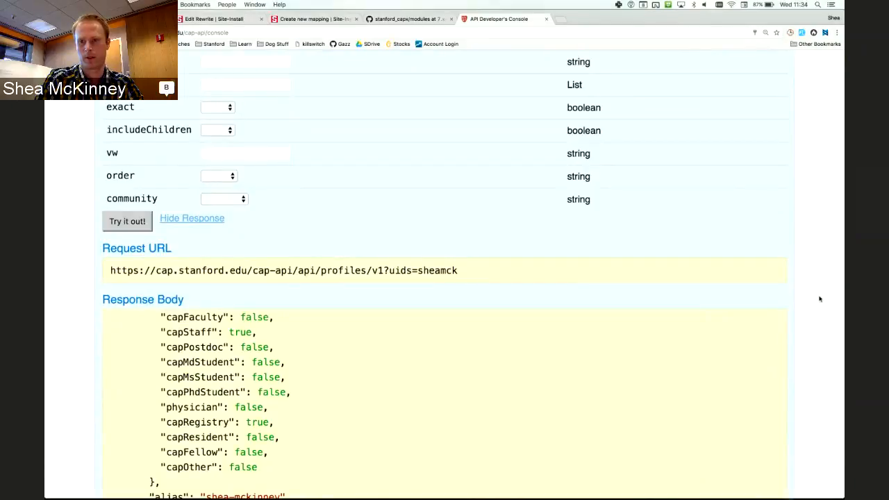
scroll(819, 298, down, 6)
key(super+f)
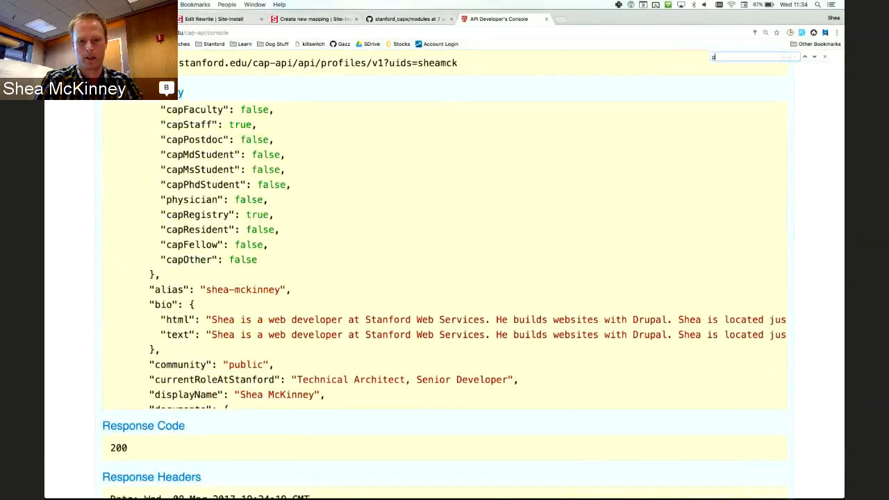
Find the publications array and highlight the "publicationId": 406229 line
text(publications)
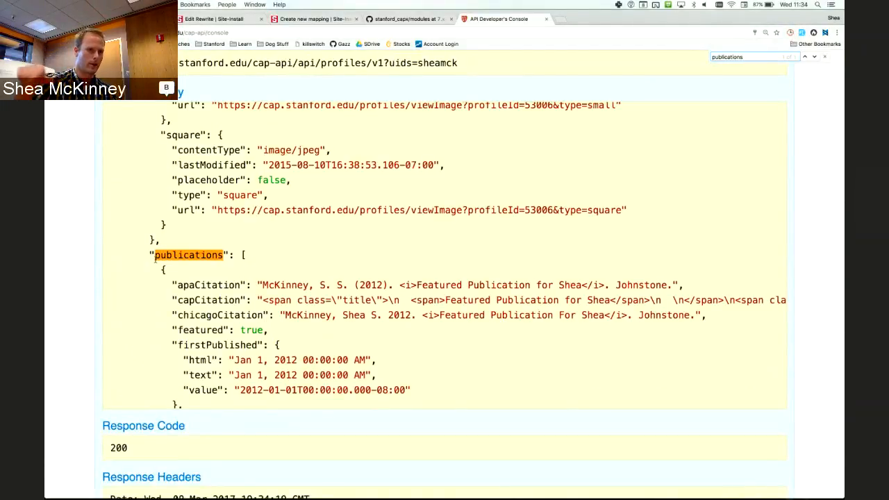
drag(246, 255, 237, 255)
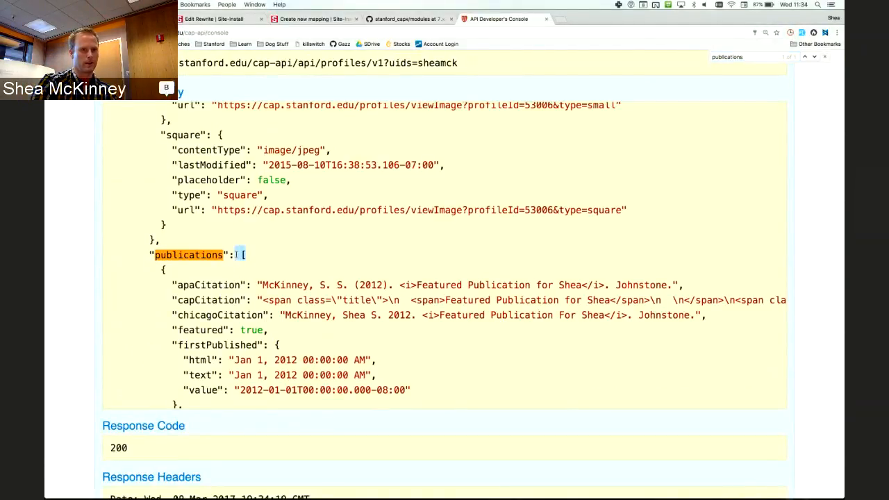
click(237, 255)
scroll(237, 255, down, 1)
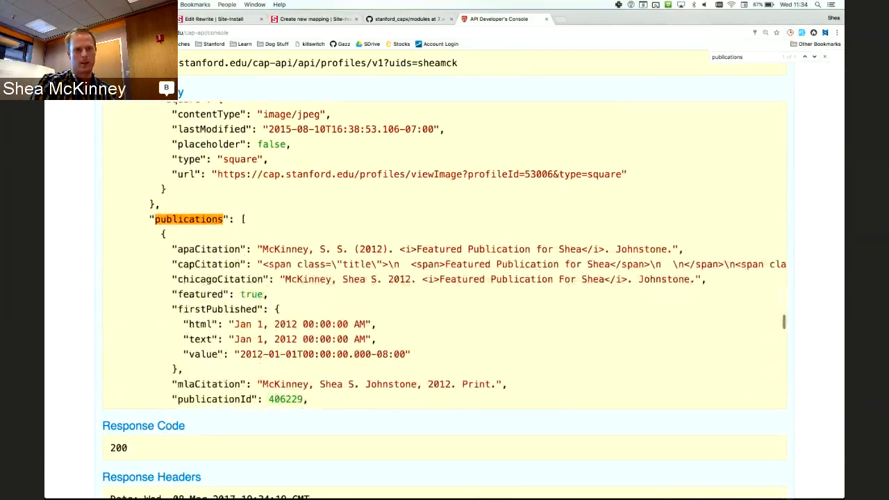
scroll(261, 366, down, 1)
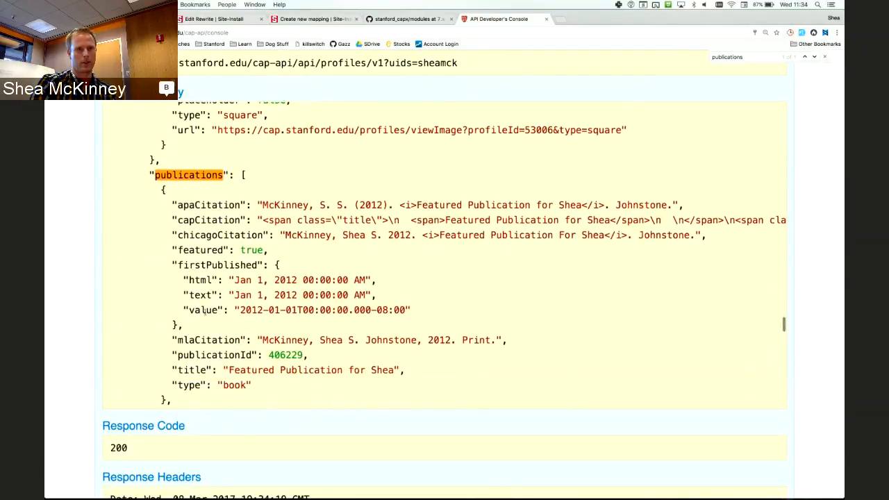
triple_click(234, 355)
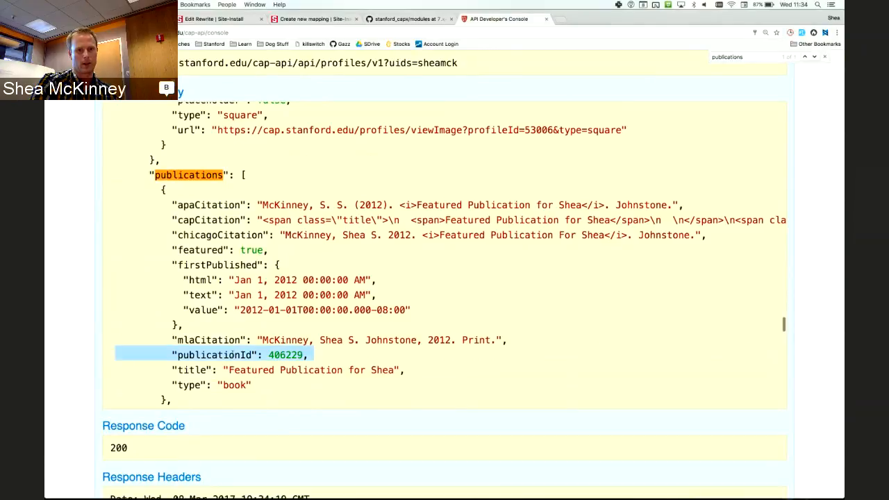
click(349, 363)
drag(334, 357, 173, 358)
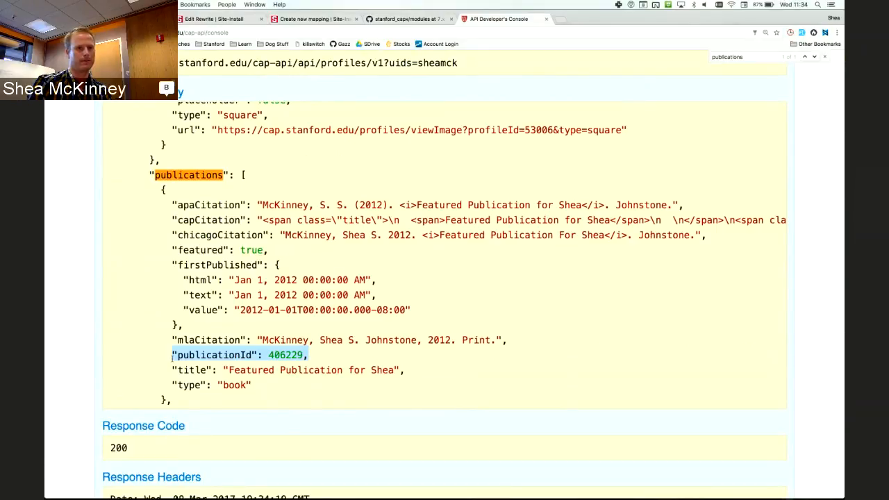
Review the first publication's citation fields and title key, then return to the mapping form
drag(173, 207, 279, 385)
click(552, 342)
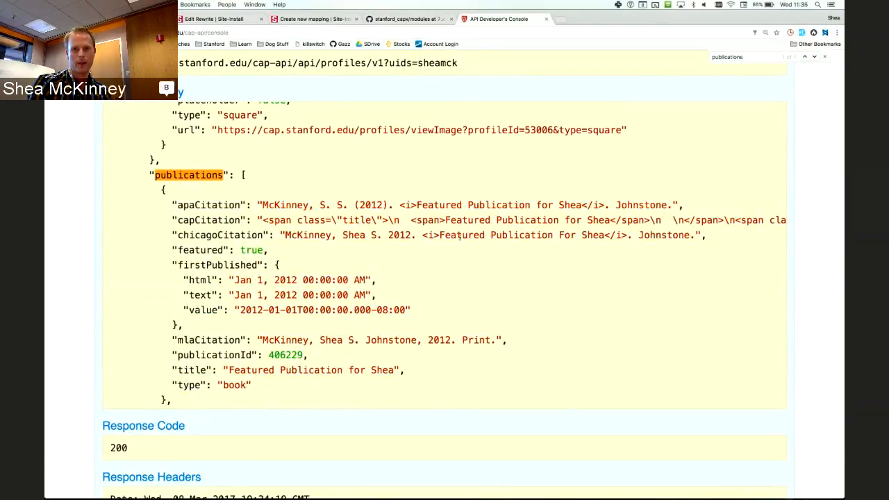
double_click(500, 205)
double_click(590, 219)
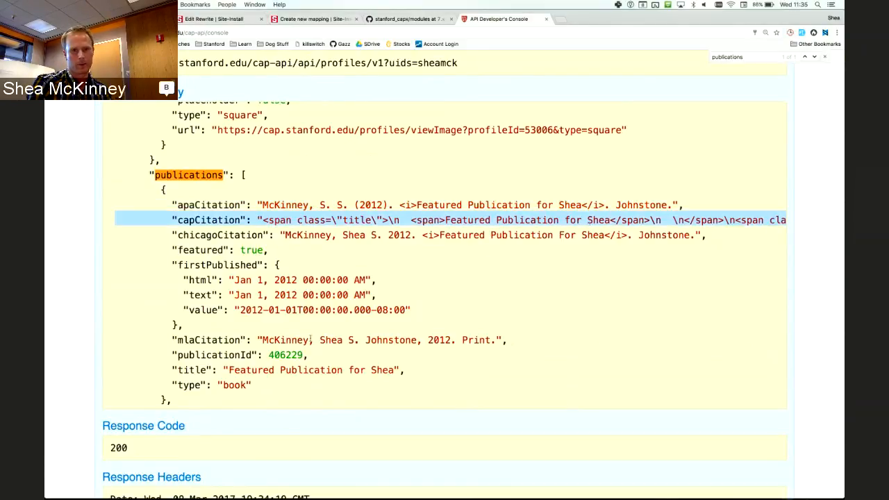
drag(365, 340, 490, 339)
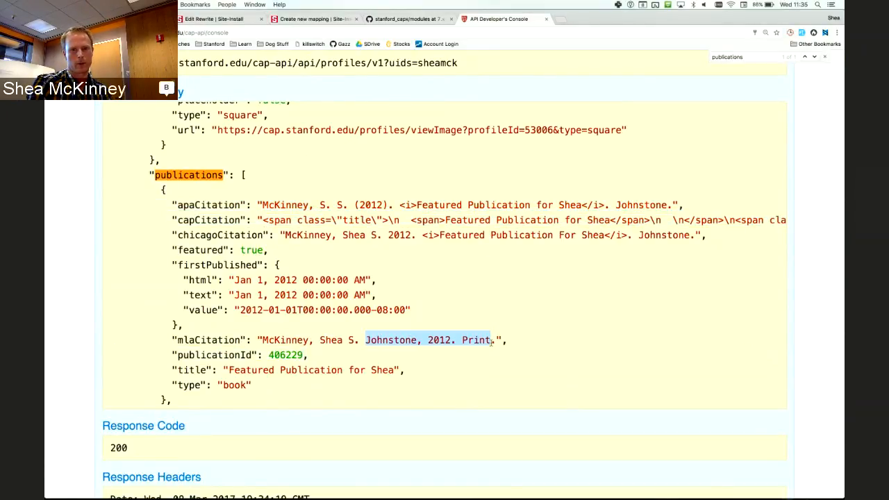
triple_click(491, 340)
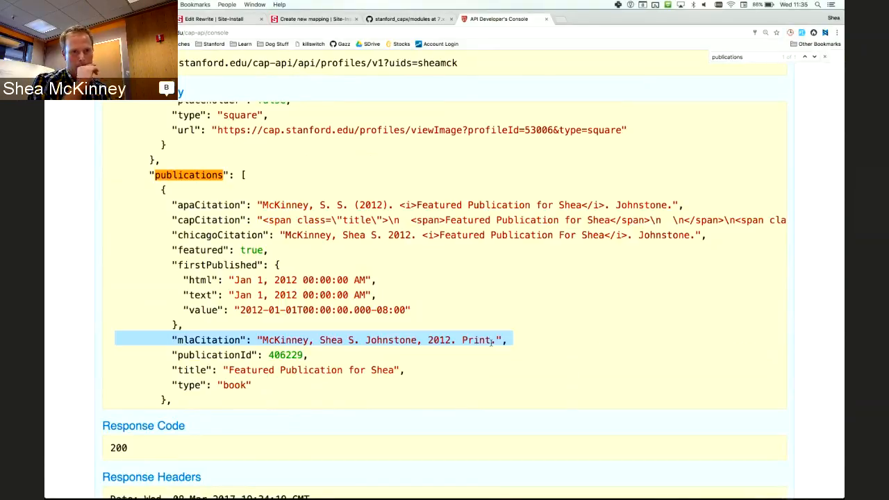
drag(173, 205, 317, 385)
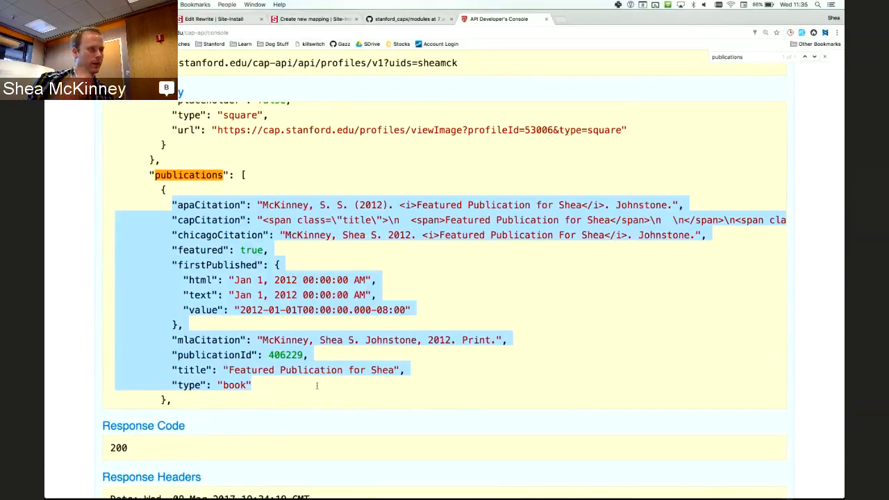
click(279, 217)
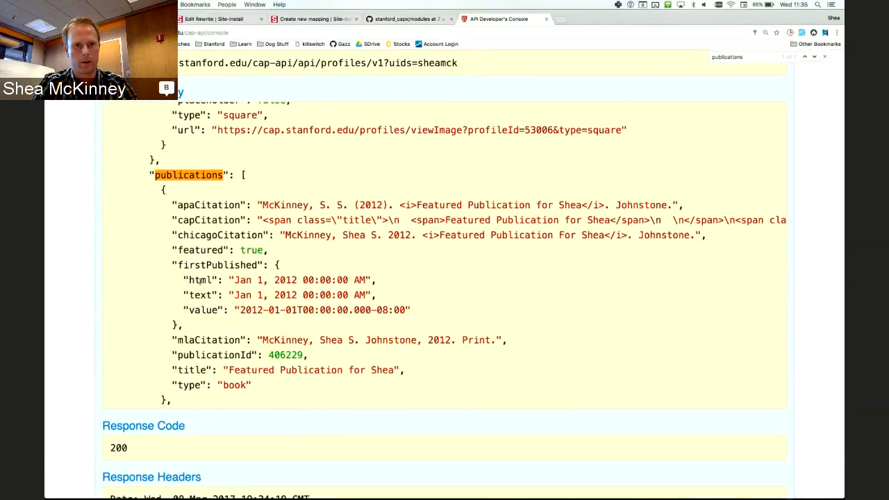
double_click(193, 371)
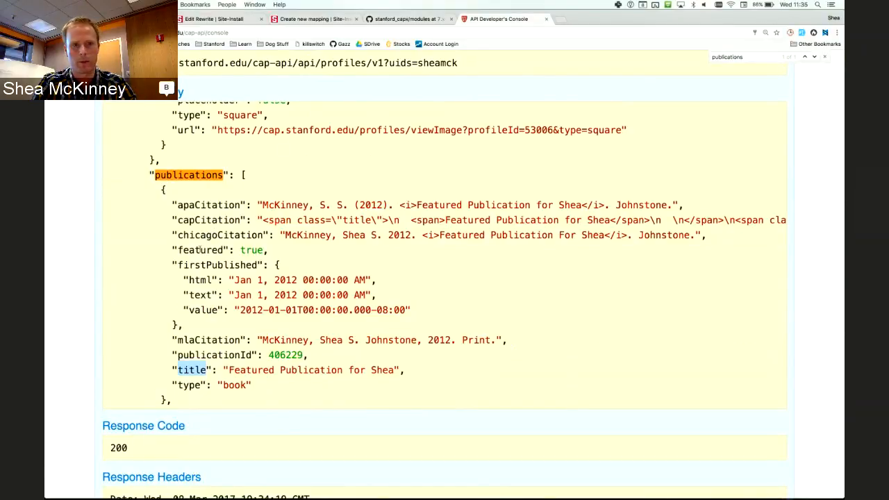
click(314, 19)
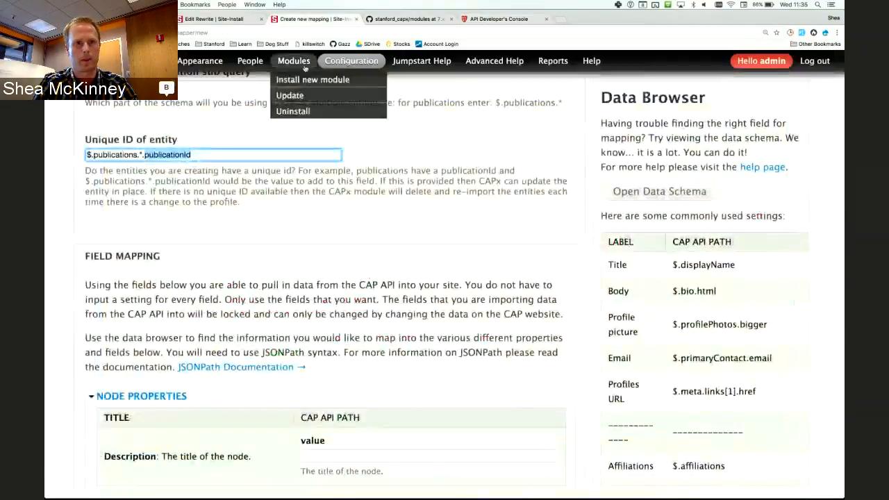
Set the node title's CAP API path to $.publications.*.title
scroll(313, 205, down, 5)
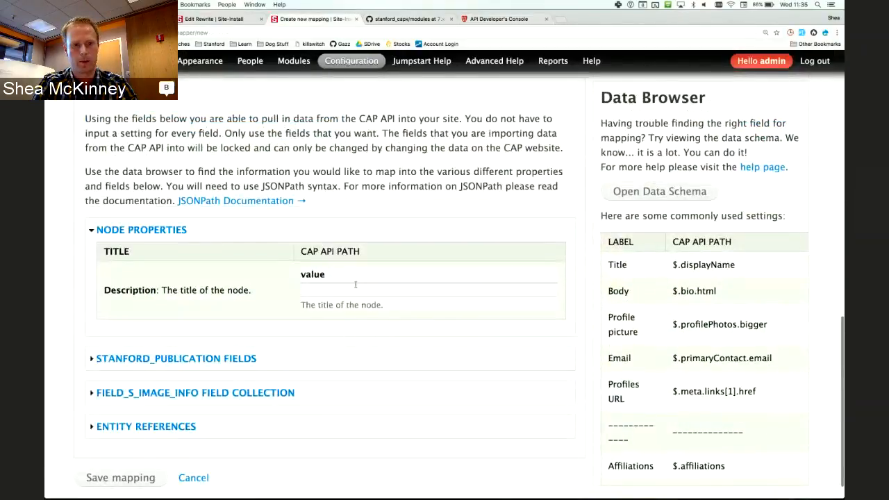
click(355, 288)
text($.)
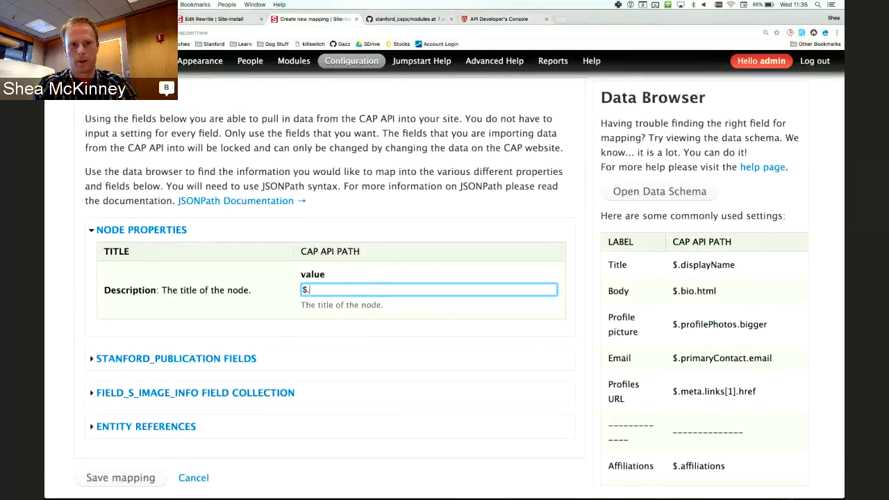
text(publication.)
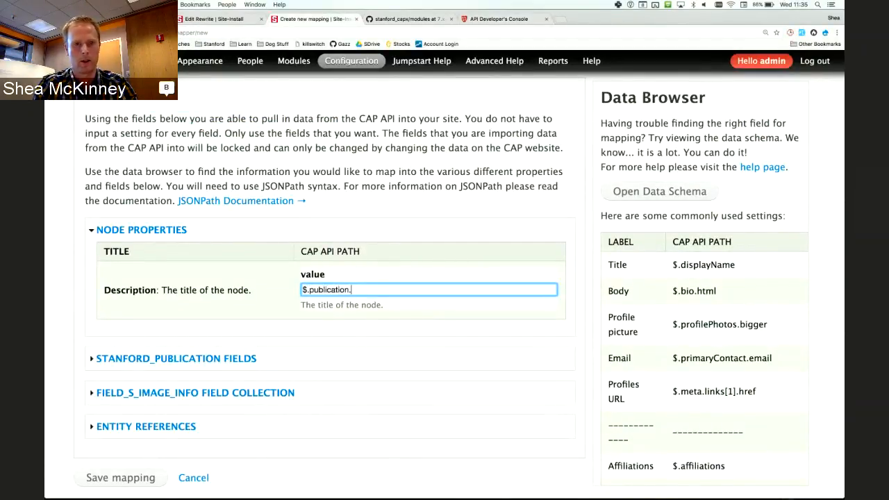
text(*.)
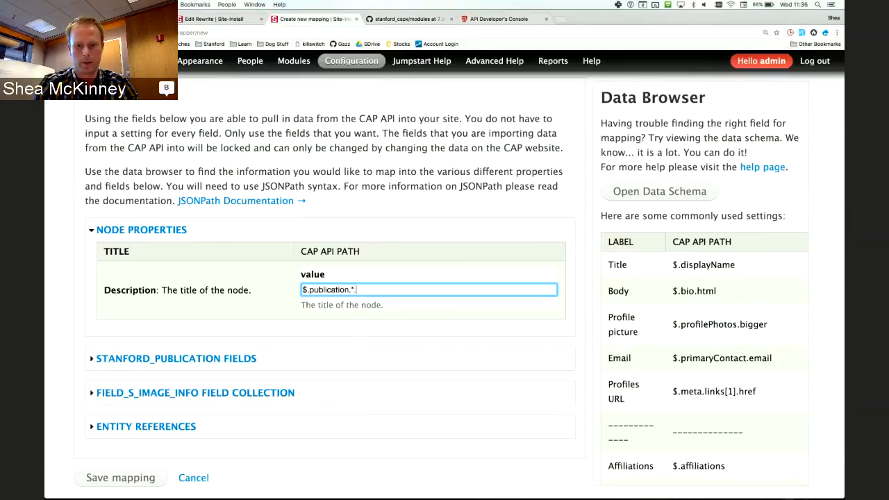
text(title)
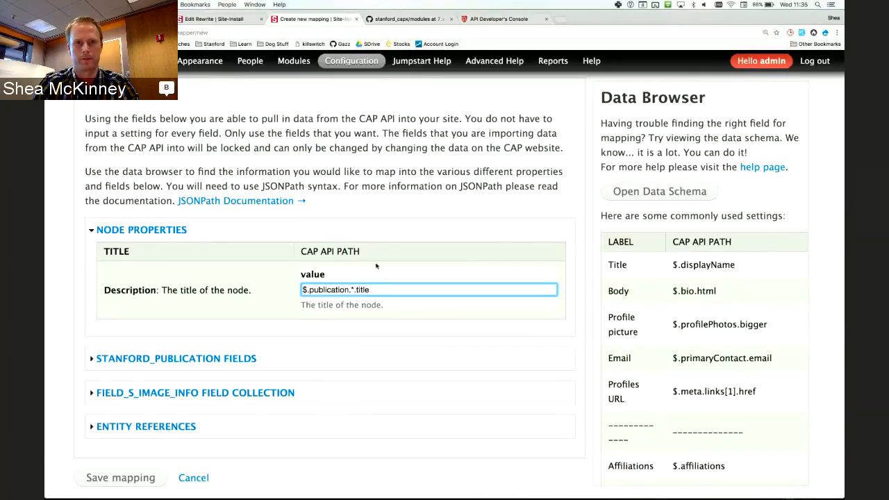
click(486, 20)
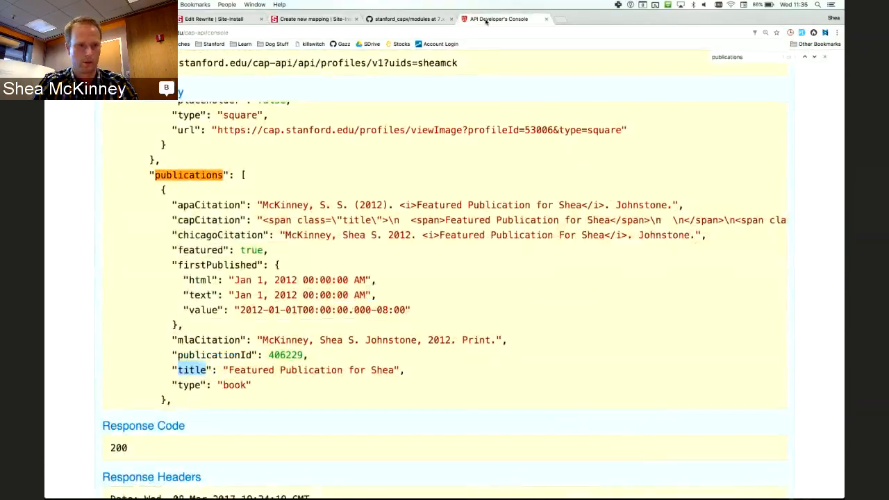
click(391, 20)
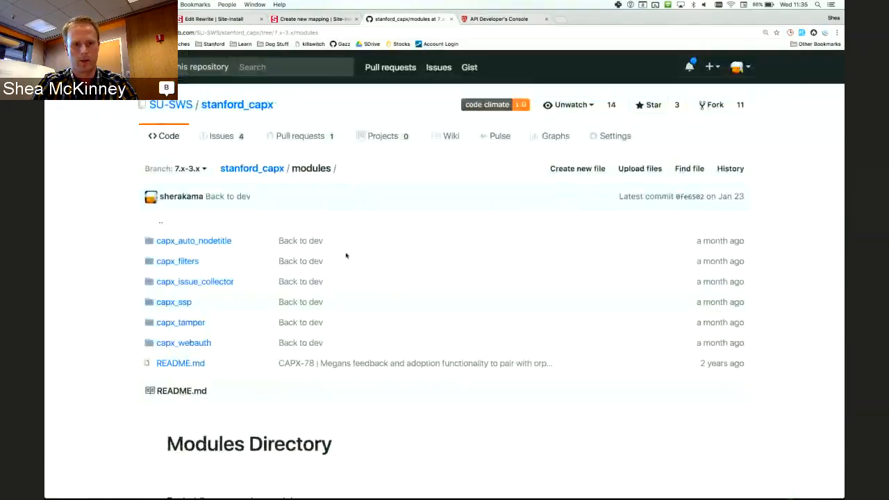
scroll(348, 264, down, 5)
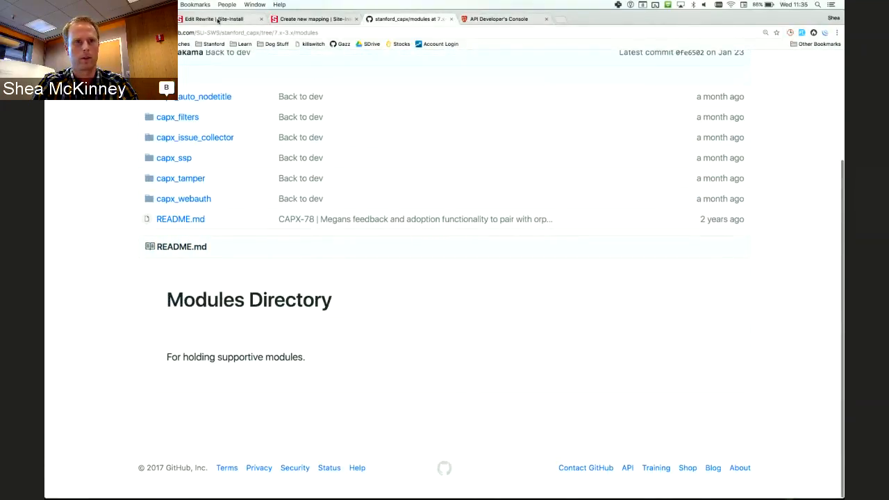
click(219, 19)
click(56, 33)
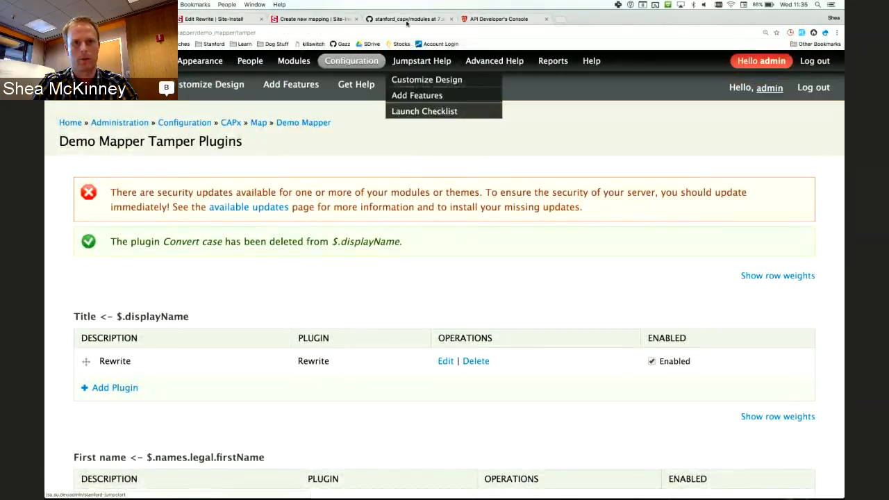
click(329, 19)
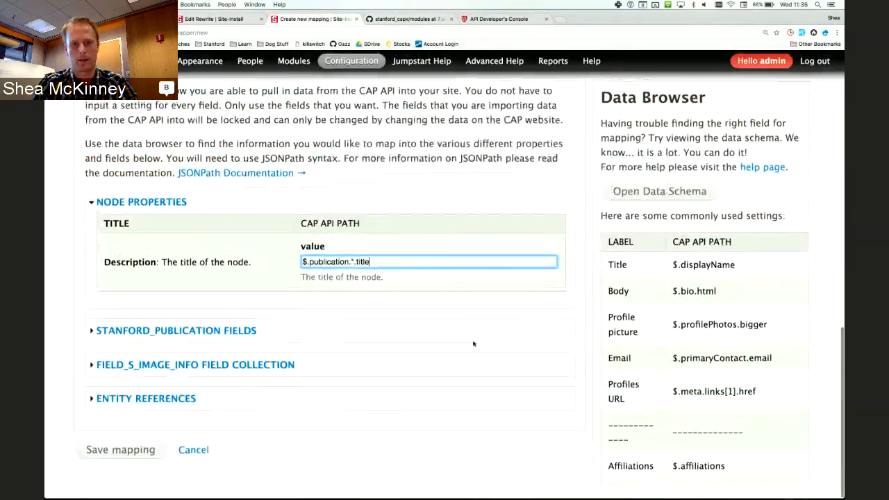
click(357, 263)
text(s)
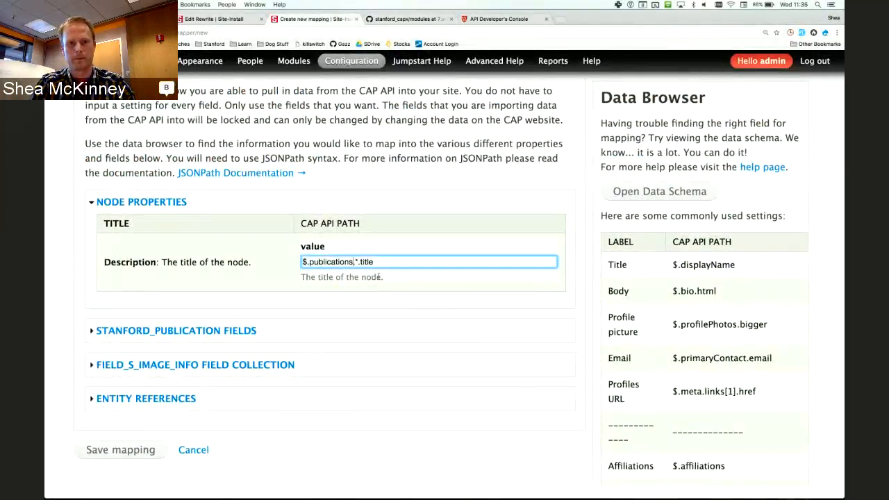
Open the full data schema from the Data Browser panel in a new tab
scroll(368, 275, up, 4)
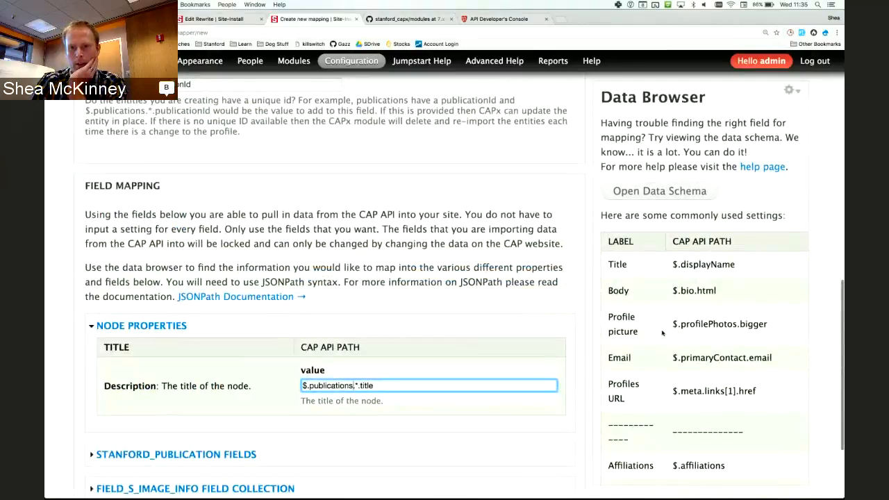
scroll(666, 345, down, 6)
scroll(667, 345, down, 6)
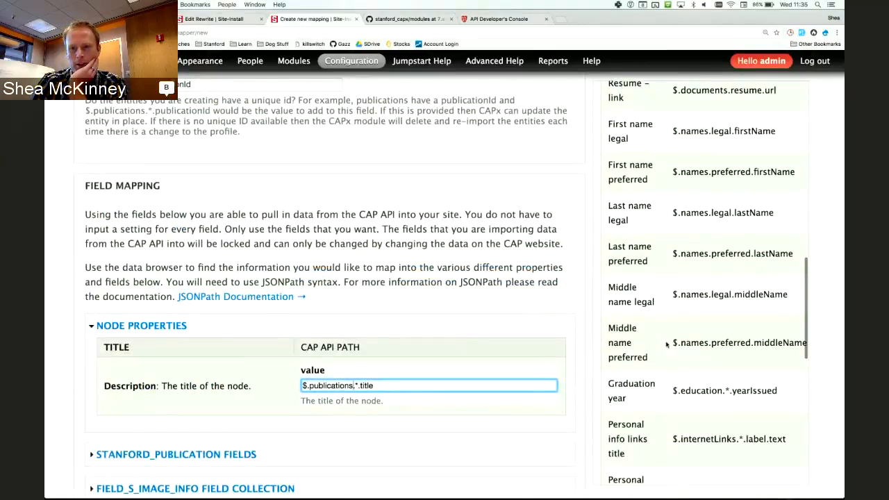
scroll(667, 344, down, 5)
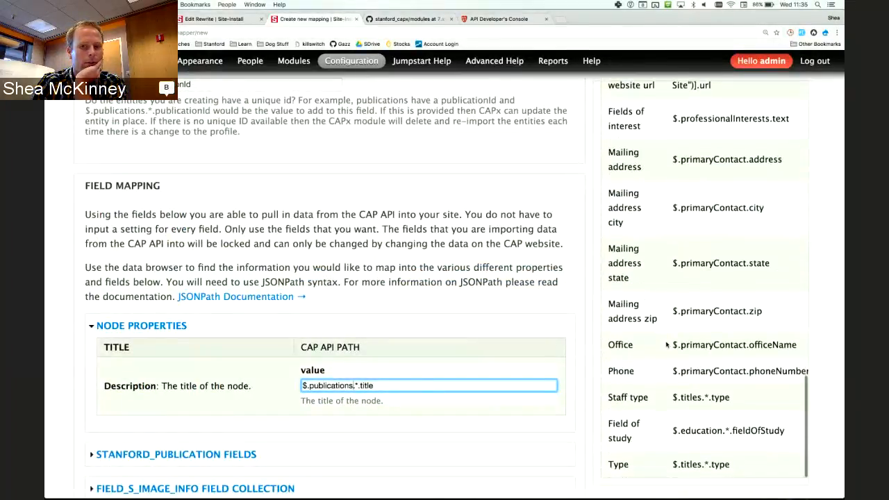
scroll(507, 407, down, 3)
scroll(508, 407, up, 2)
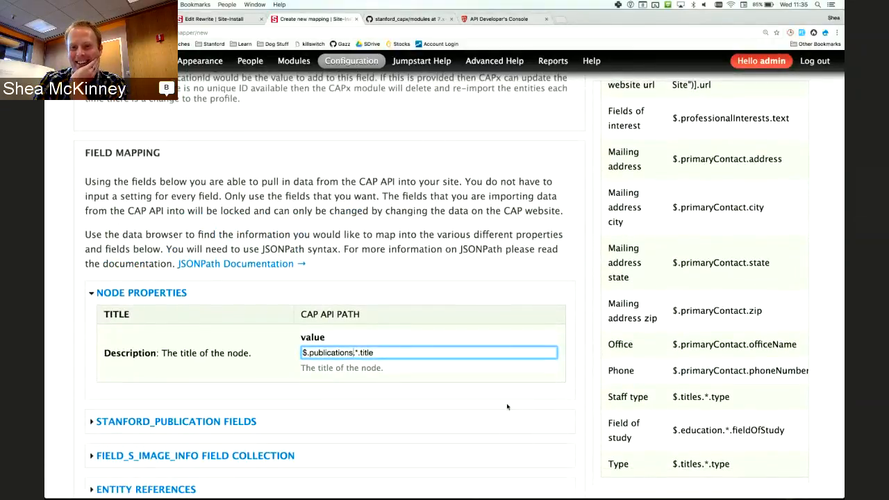
scroll(672, 343, up, 11)
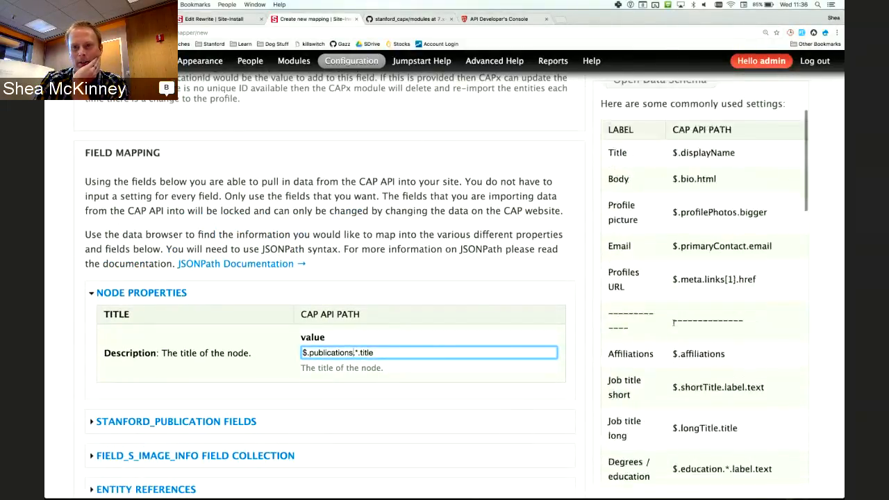
scroll(673, 323, up, 3)
click(659, 255)
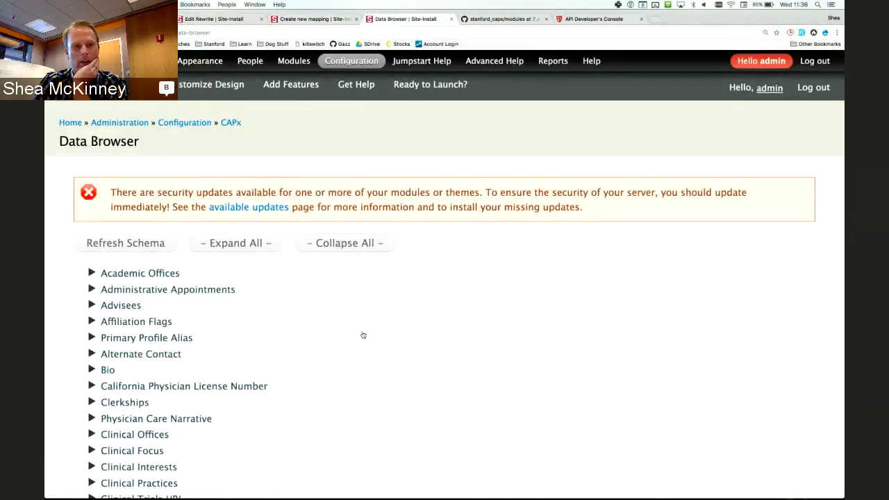
Expand Publications in the schema browser down to a publication item's properties
scroll(364, 333, down, 5)
scroll(363, 335, down, 7)
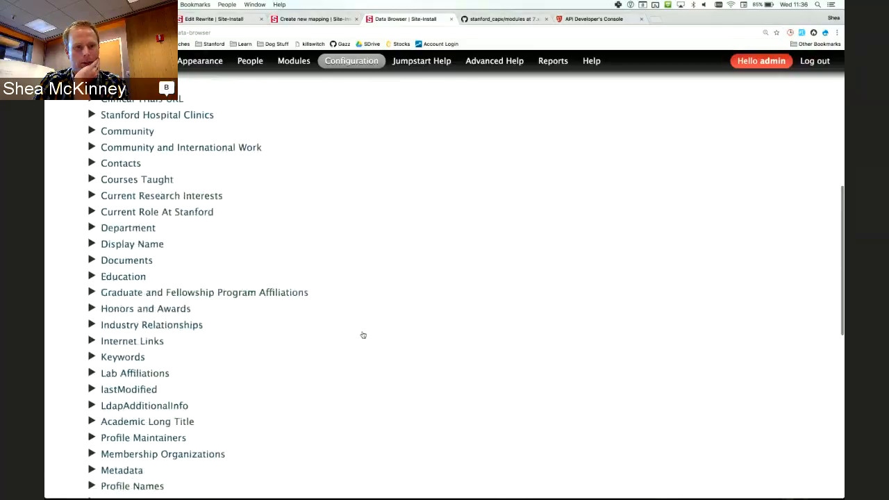
scroll(363, 335, down, 2)
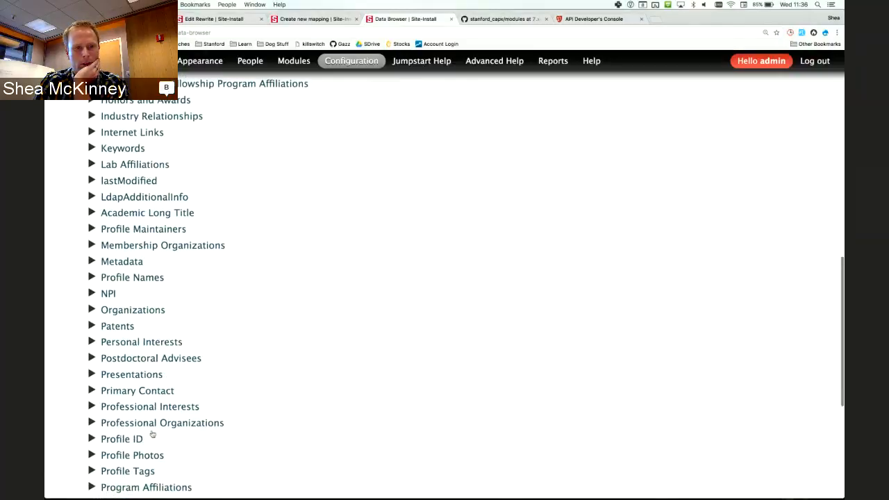
scroll(152, 434, down, 3)
scroll(152, 434, down, 1)
click(144, 406)
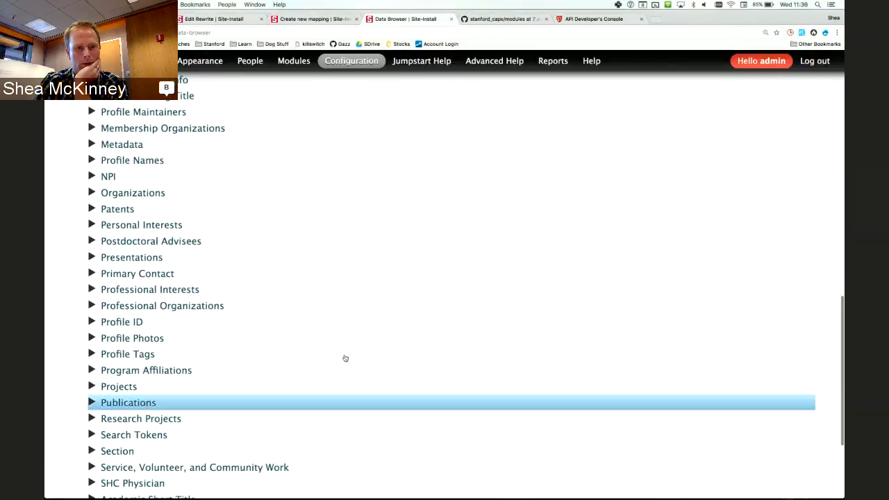
click(92, 402)
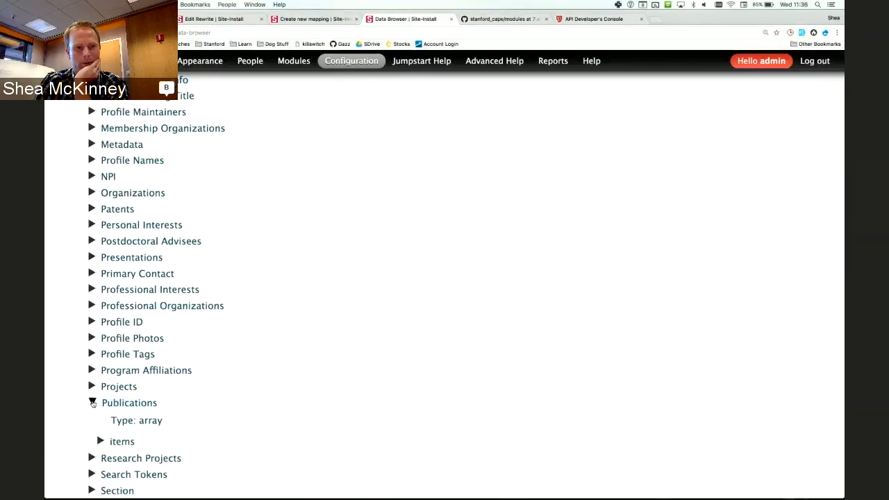
scroll(93, 404, down, 2)
click(101, 347)
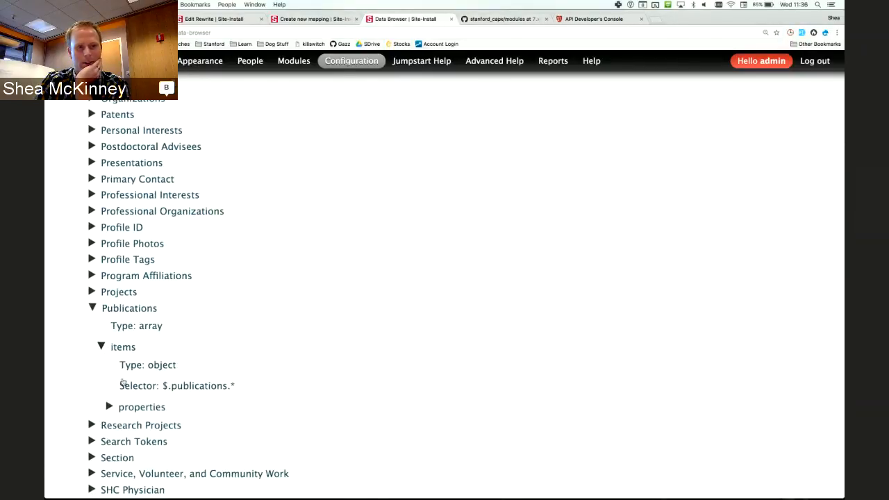
click(110, 407)
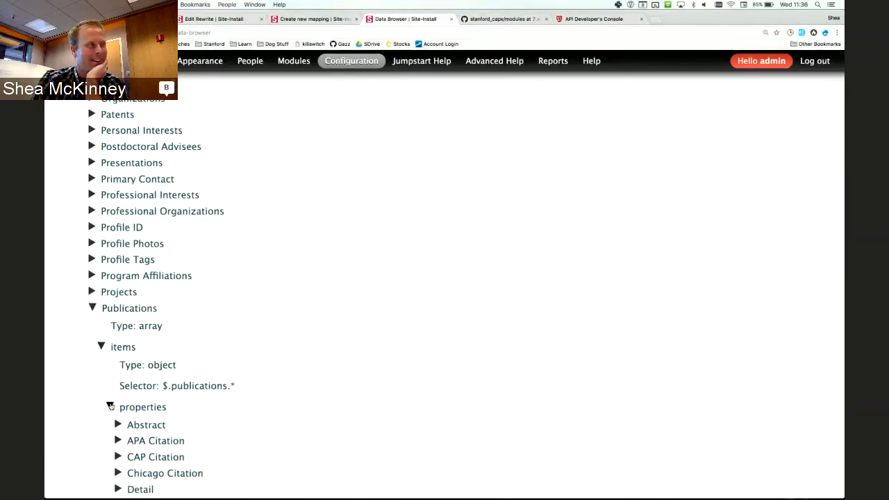
scroll(111, 407, down, 5)
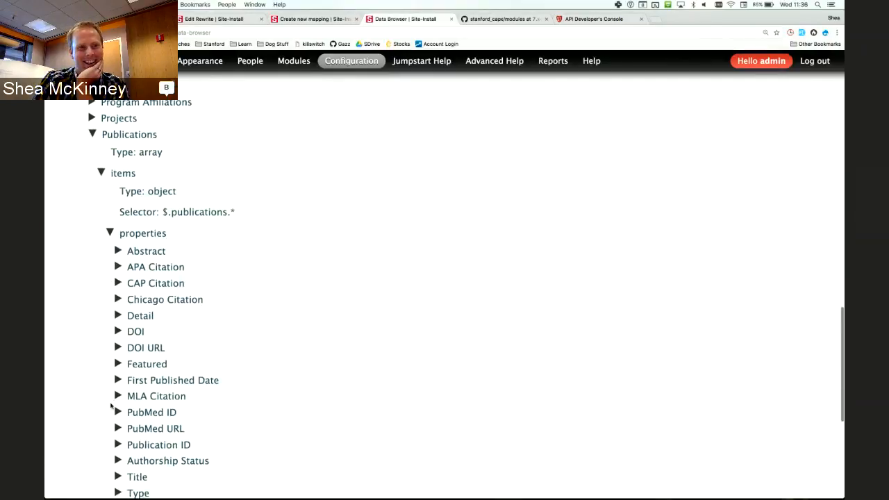
scroll(308, 341, down, 3)
scroll(310, 342, up, 2)
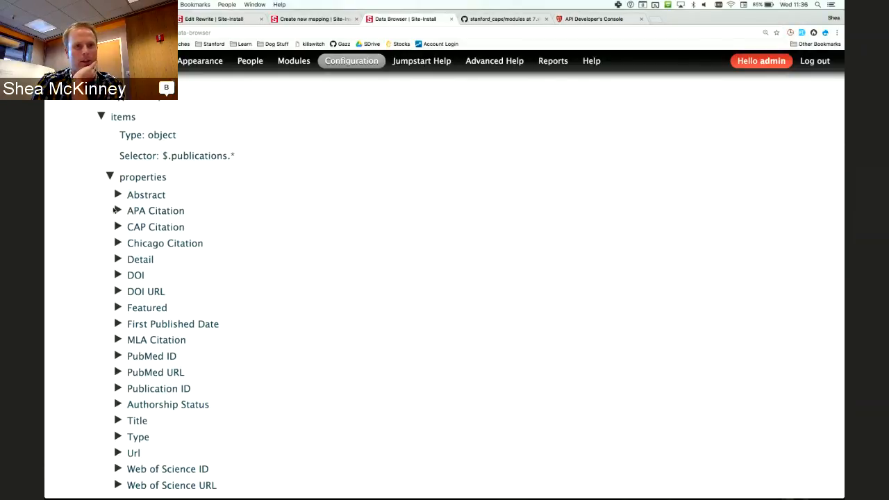
Reveal the CAP Citation ($.publications.*.capCitation) and Title selector paths
click(118, 226)
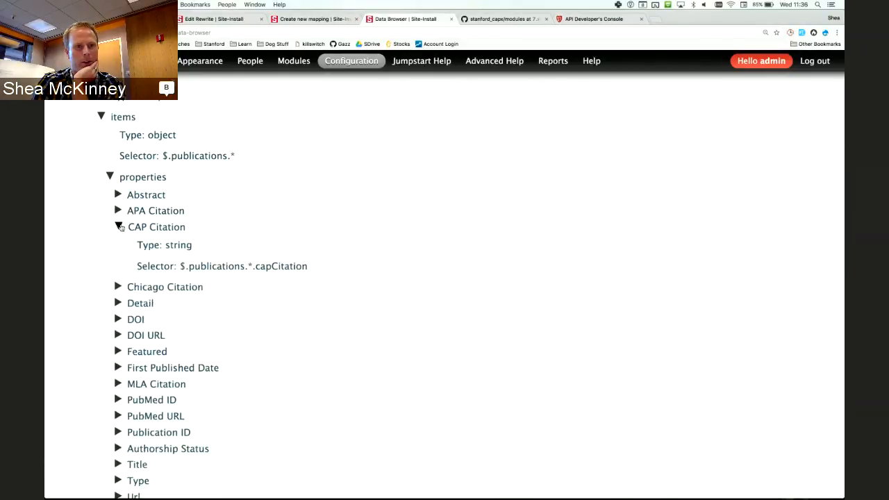
drag(180, 270, 314, 271)
scroll(116, 367, down, 1)
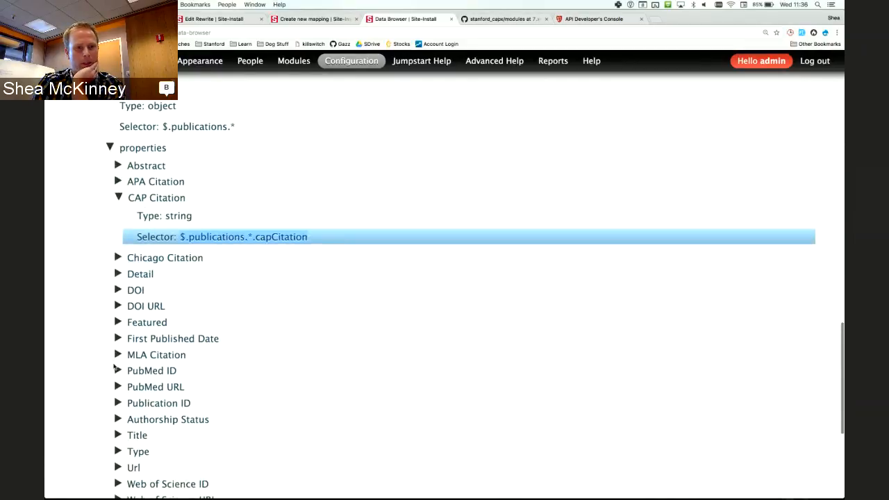
click(119, 436)
scroll(119, 437, down, 1)
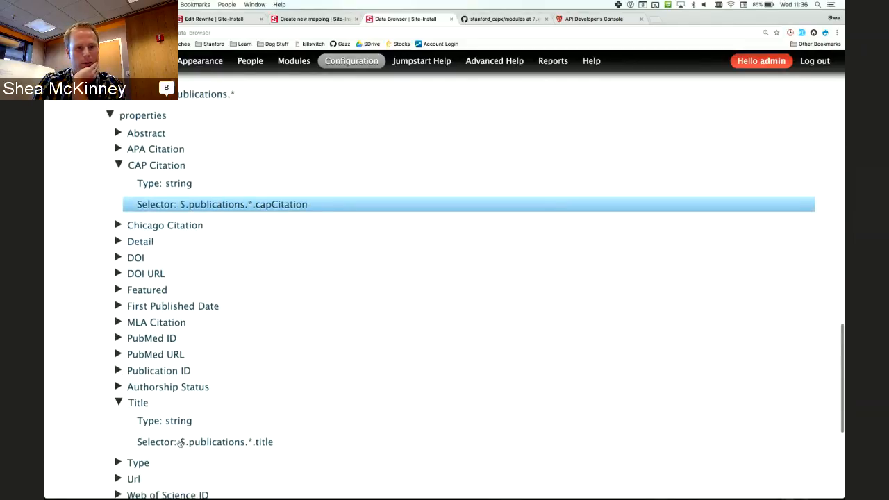
drag(184, 444, 222, 447)
click(222, 446)
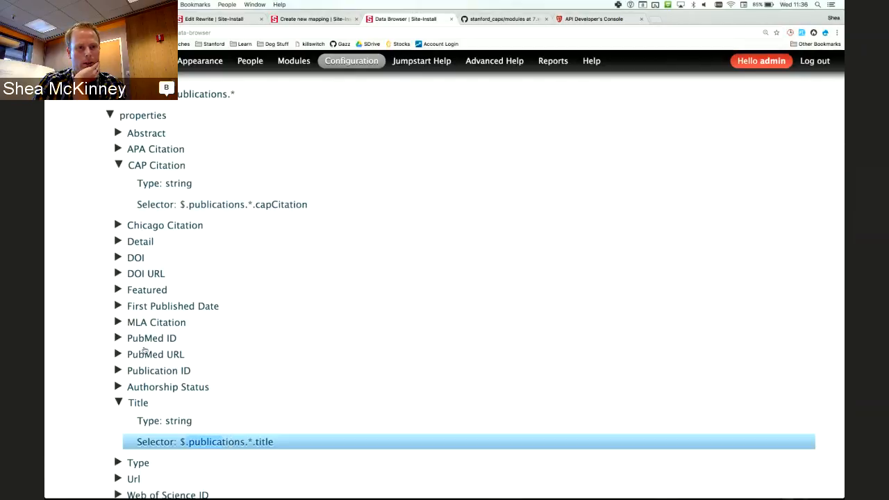
Reveal the Publication ID and PubMed URL selectors, then return to the mapping form
click(119, 371)
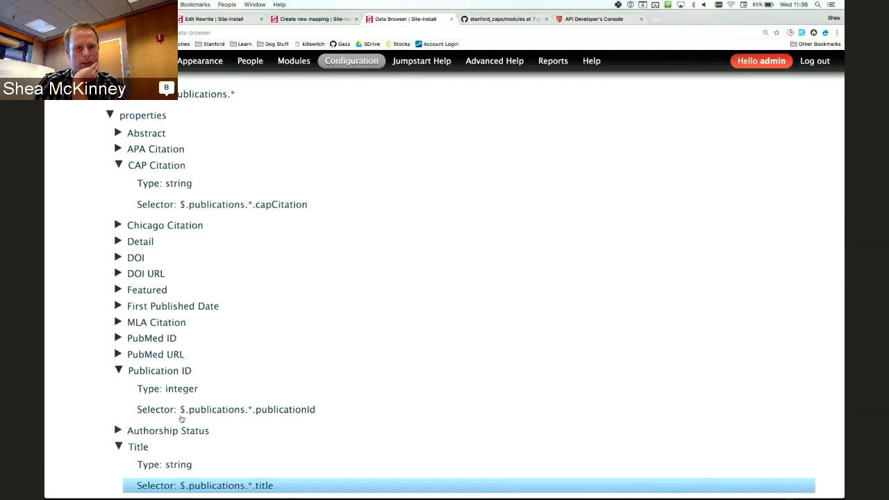
drag(180, 410, 324, 410)
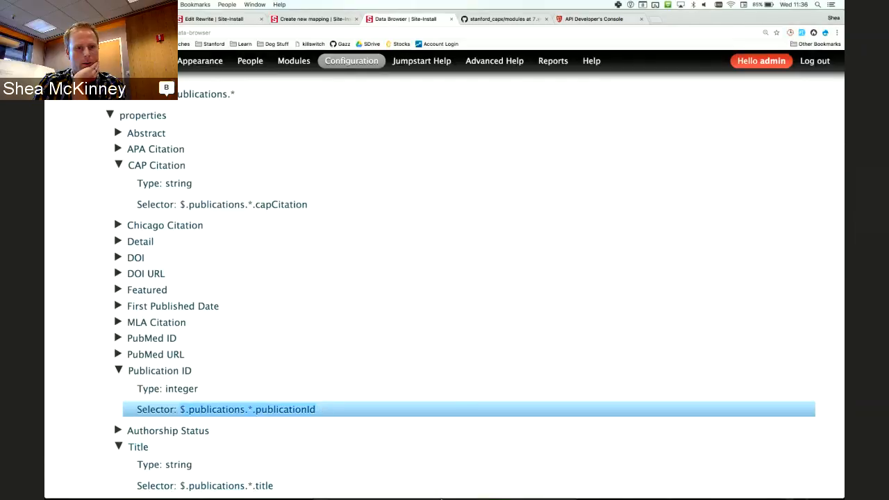
click(119, 355)
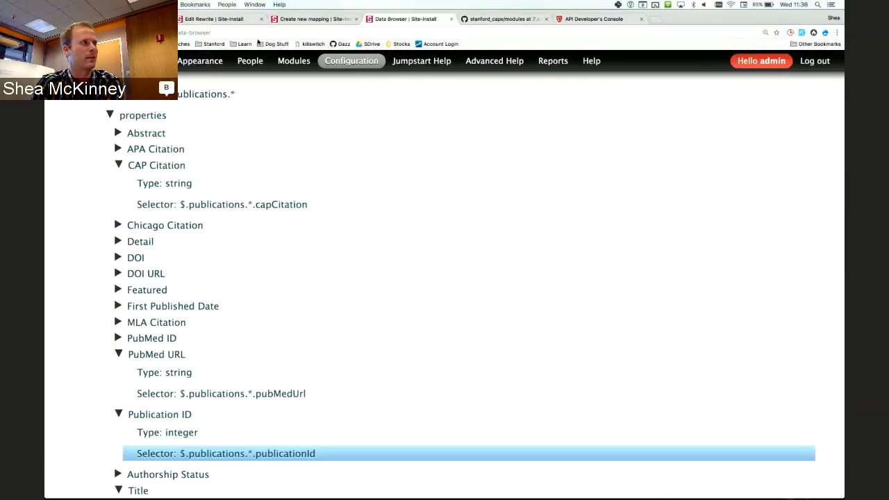
click(314, 18)
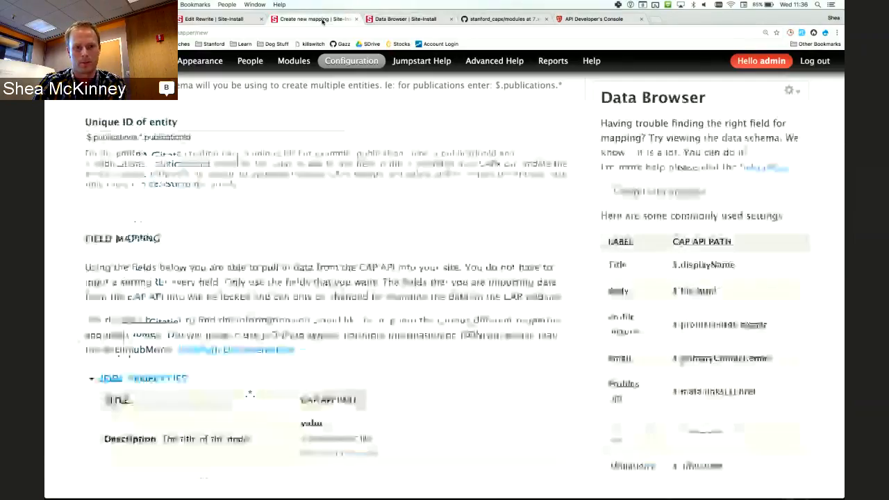
Expand the Stanford_Publication fields section and review Author, Document(s), Link, Publisher, Type, Publication Year and Description
scroll(497, 360, down, 5)
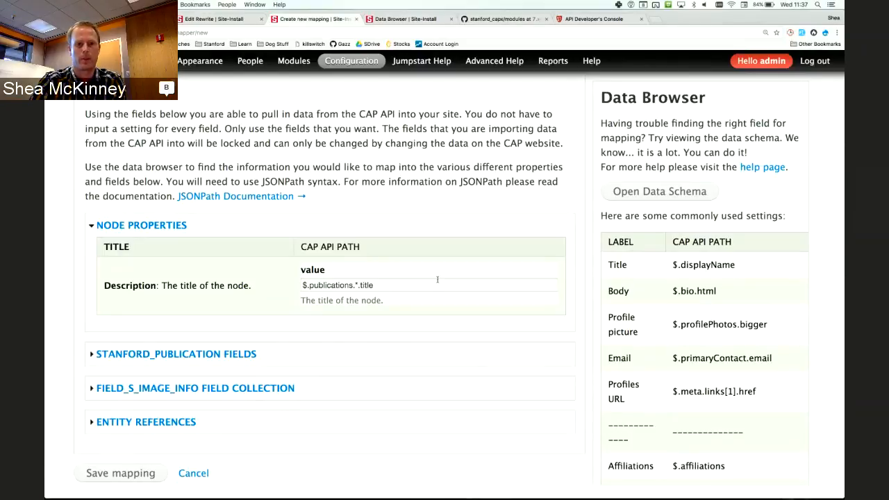
click(253, 353)
scroll(456, 322, up, 2)
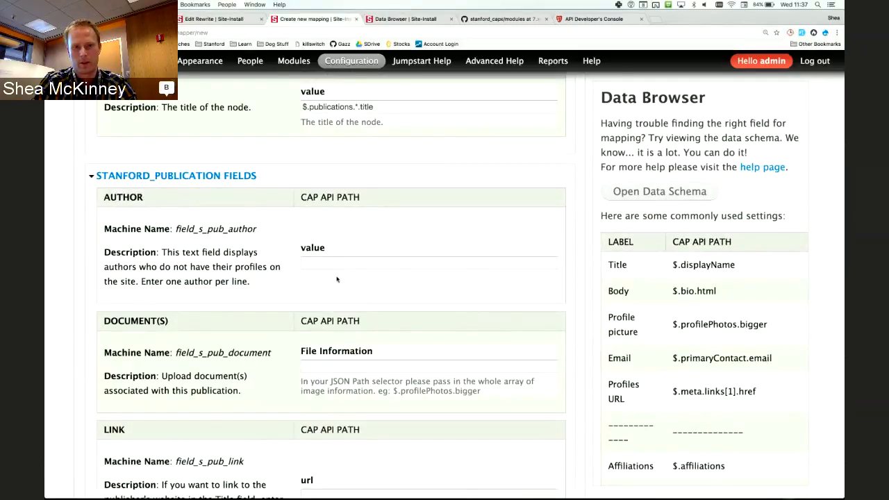
scroll(337, 279, down, 10)
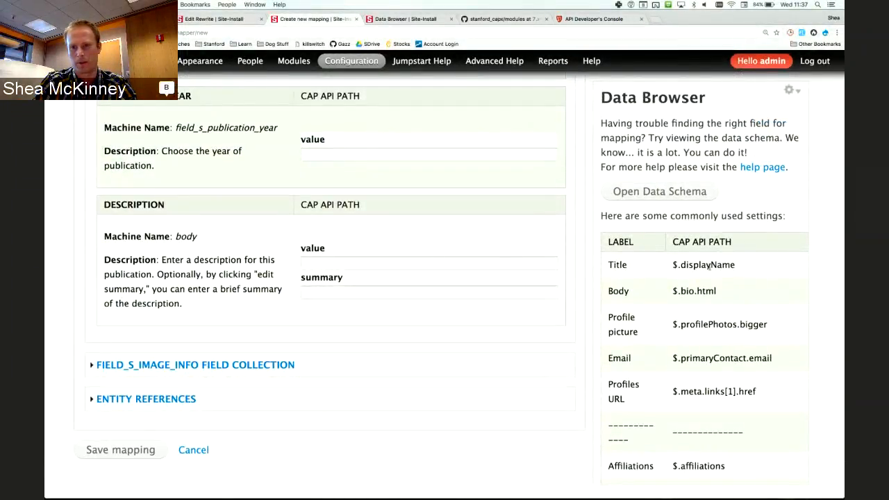
scroll(275, 193, up, 7)
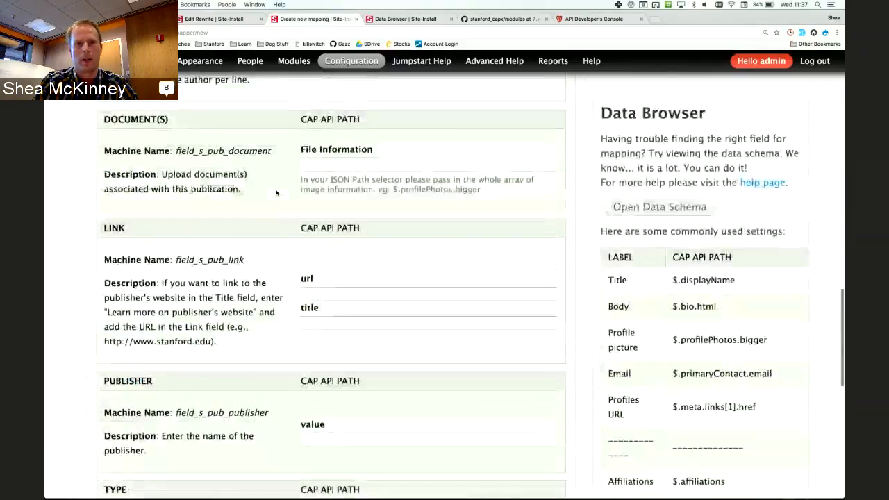
scroll(276, 193, up, 4)
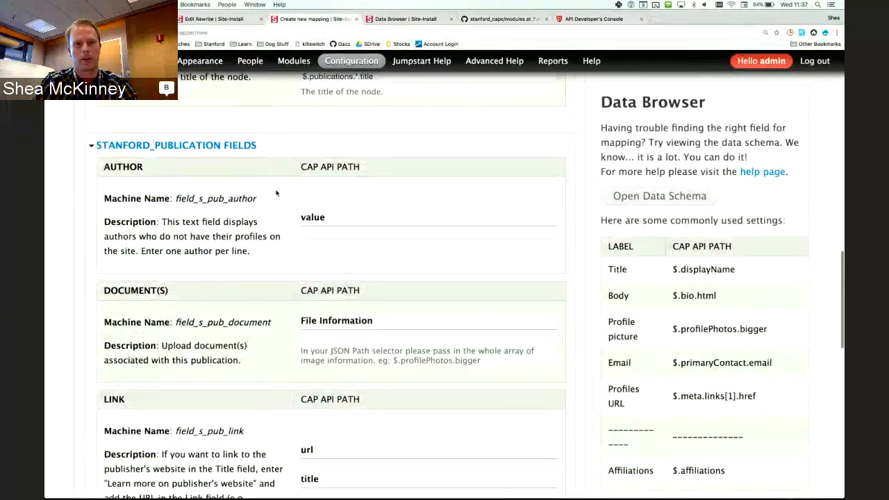
scroll(276, 193, down, 1)
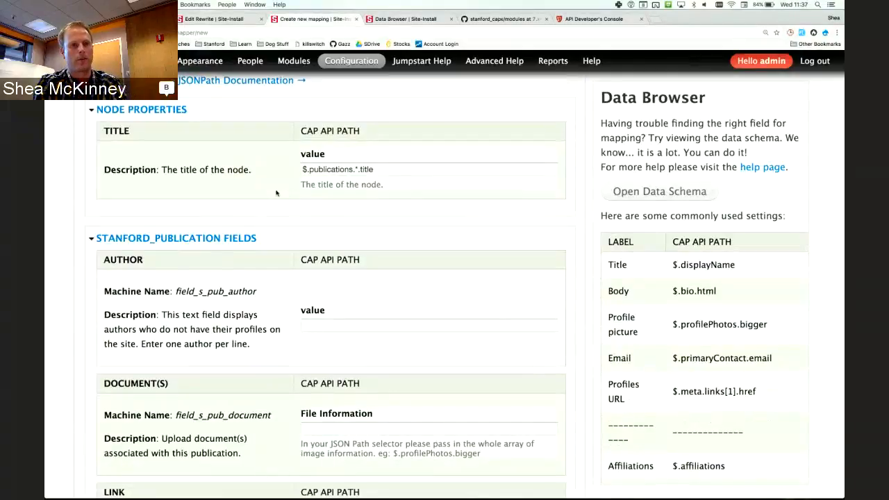
key(Tab)
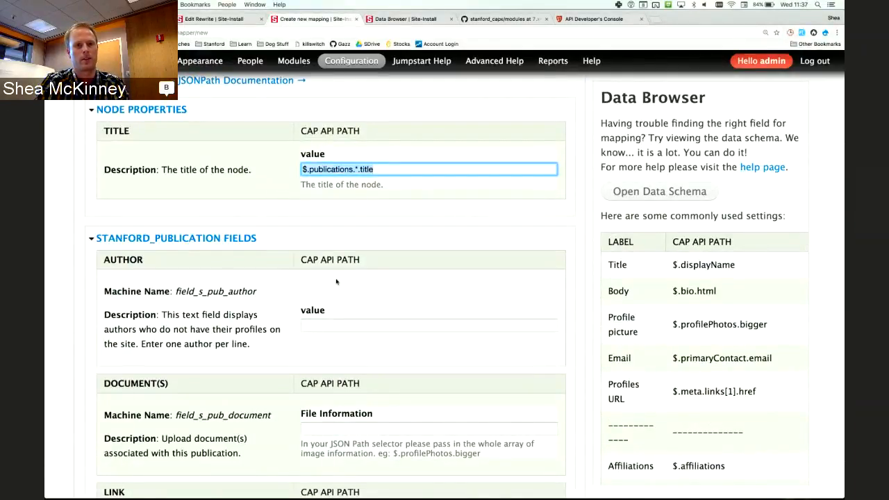
Enter $.displayName as the Author field's path and compare it with the Title path
click(383, 323)
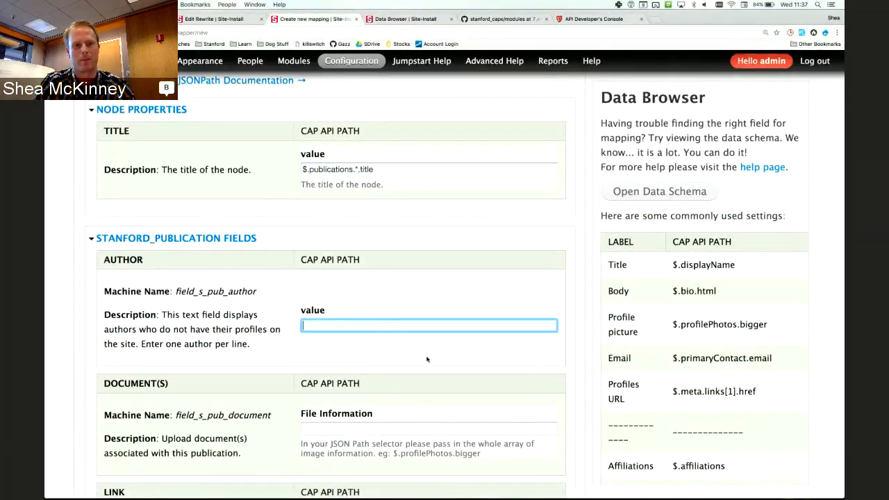
text($.displayName)
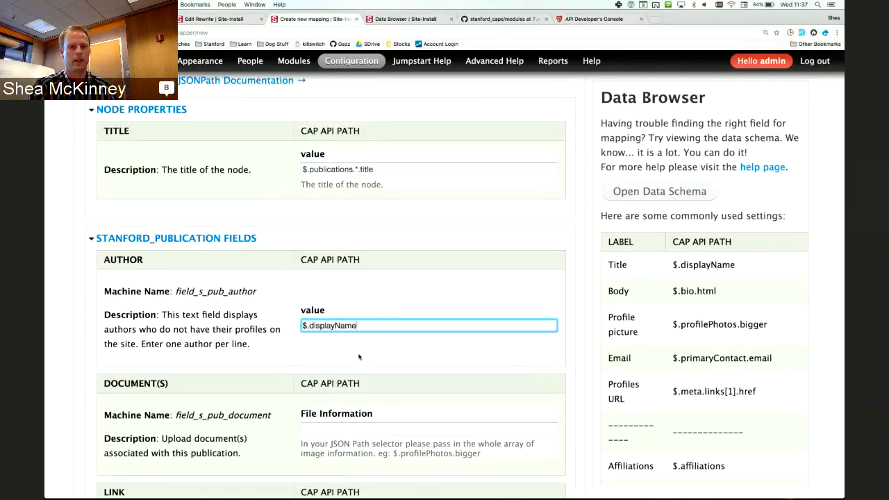
drag(382, 322, 272, 322)
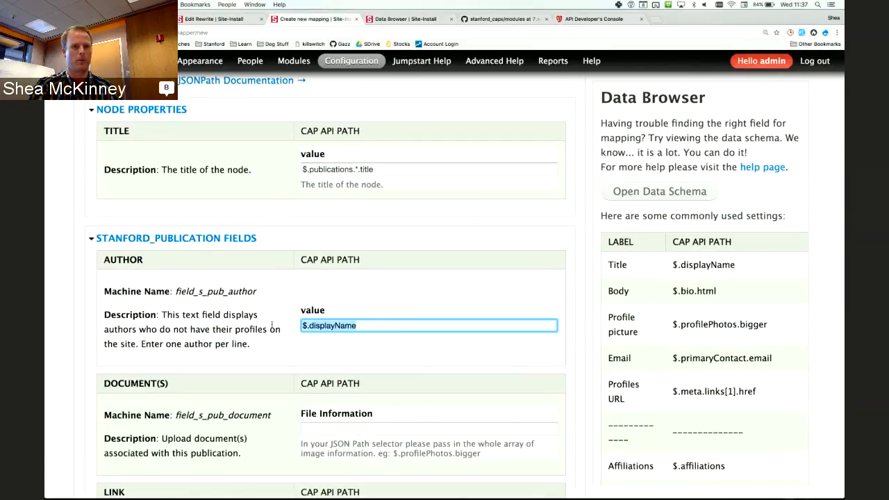
drag(384, 167, 275, 166)
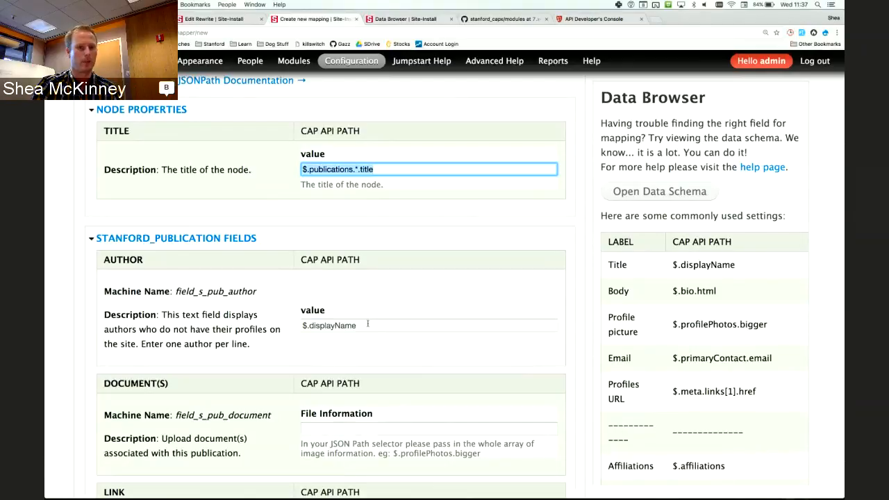
drag(368, 324, 272, 323)
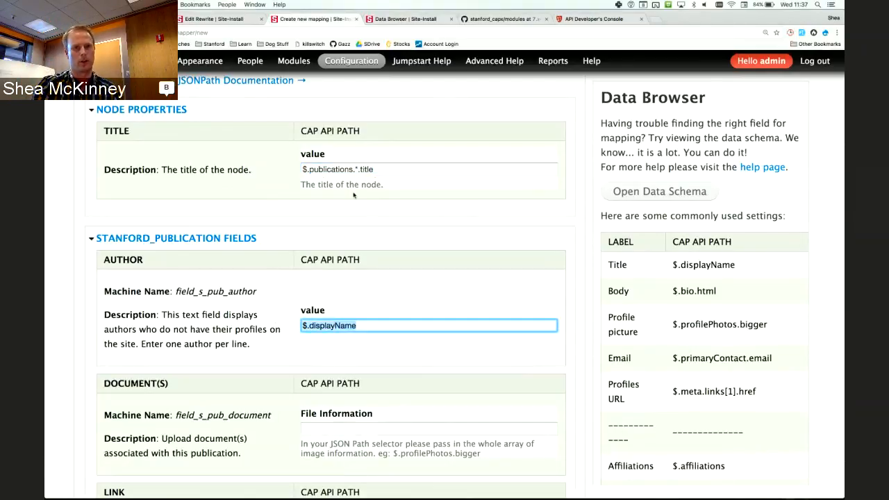
click(357, 169)
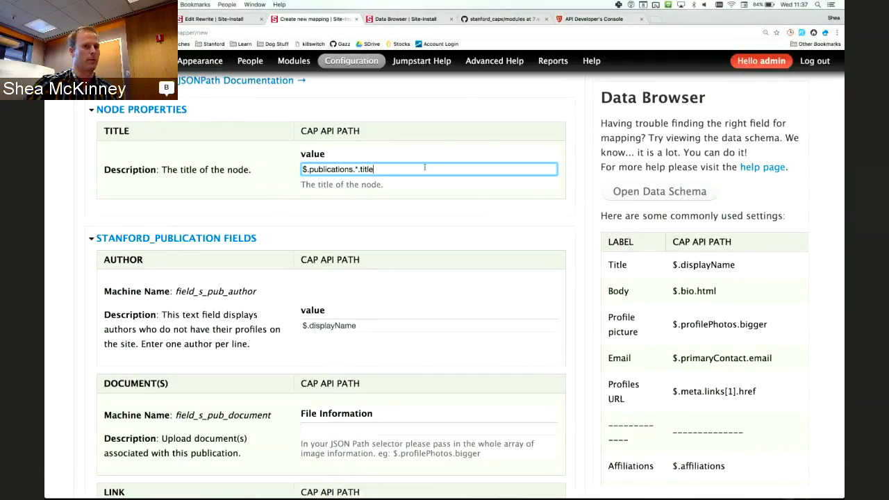
triple_click(353, 327)
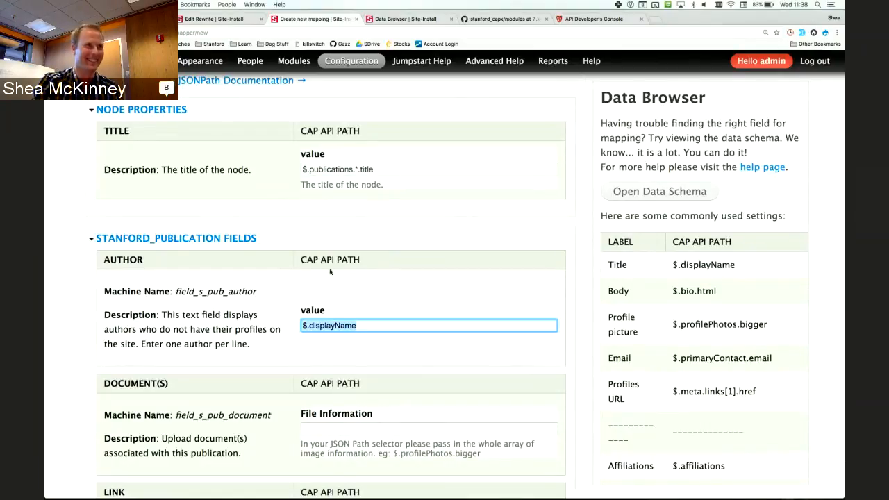
Paste $.bio.html from the Data Browser into Description, then expand the image info field collection
scroll(465, 310, down, 1)
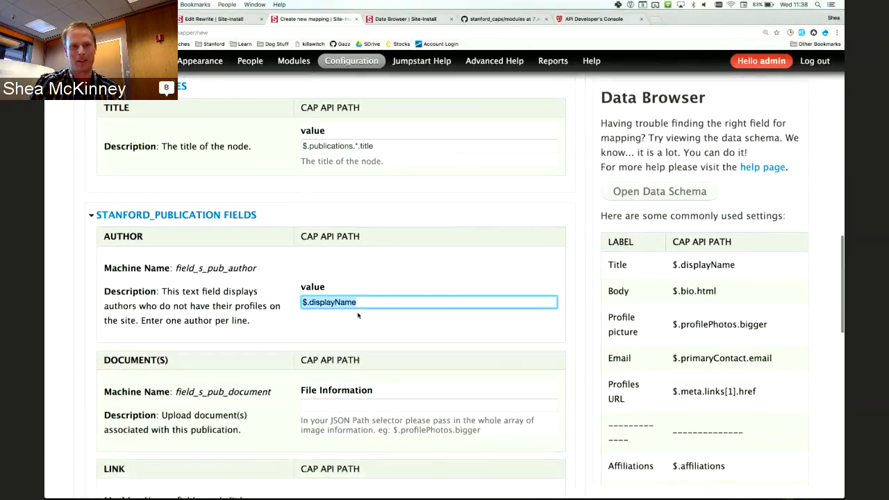
click(361, 306)
click(429, 328)
scroll(429, 328, down, 2)
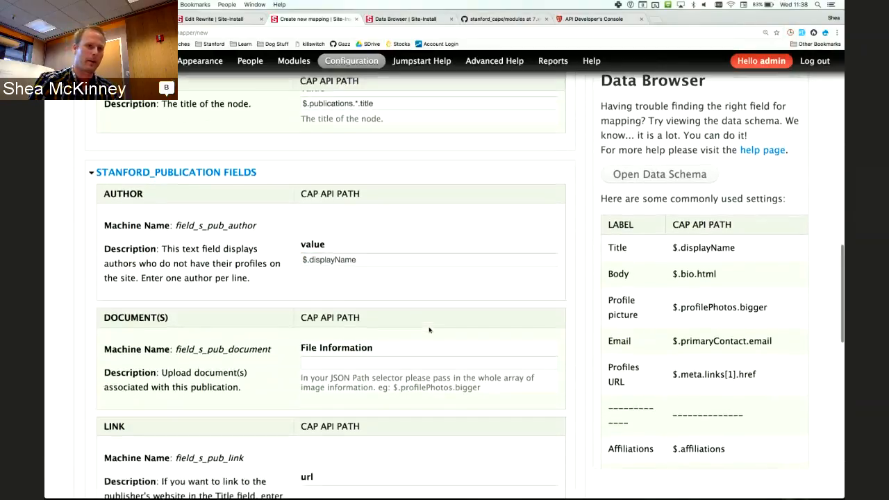
scroll(428, 330, down, 3)
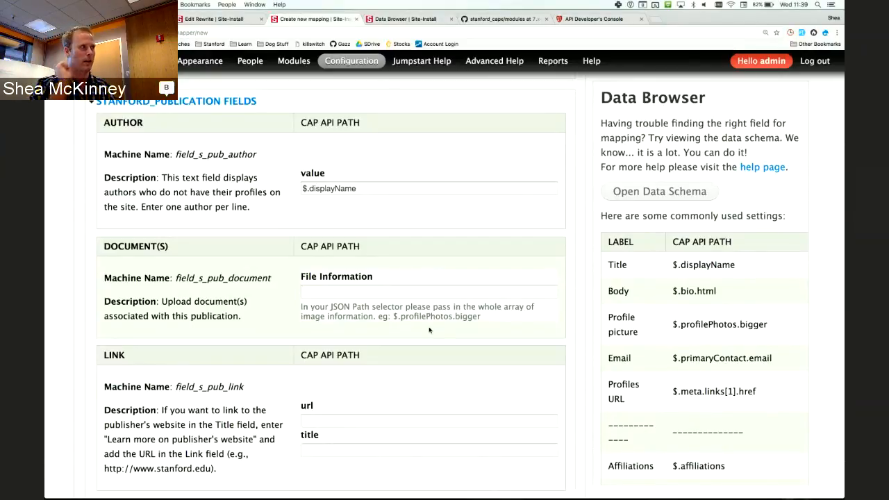
scroll(504, 293, down, 5)
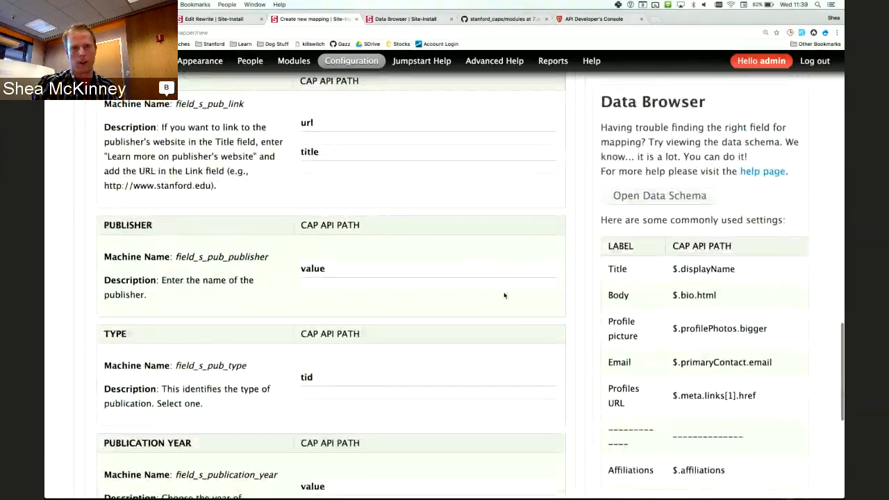
scroll(504, 294, up, 1)
scroll(414, 274, down, 4)
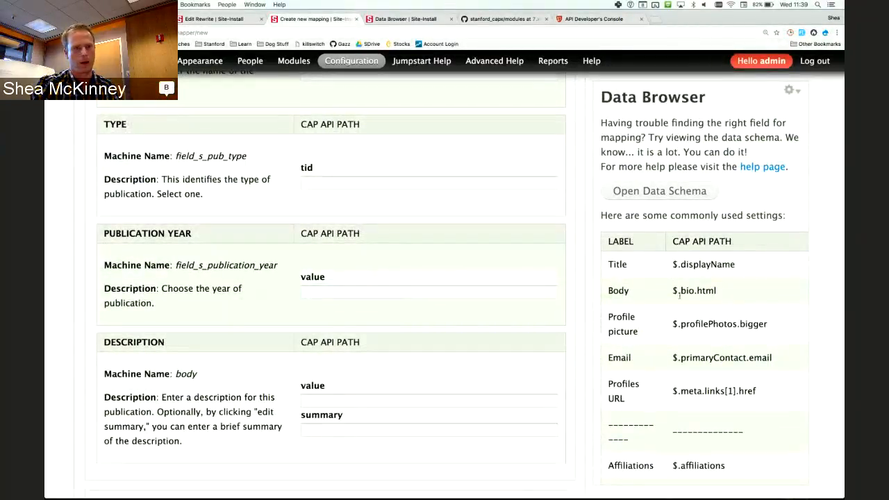
drag(675, 294, 723, 293)
key(ctrl+c)
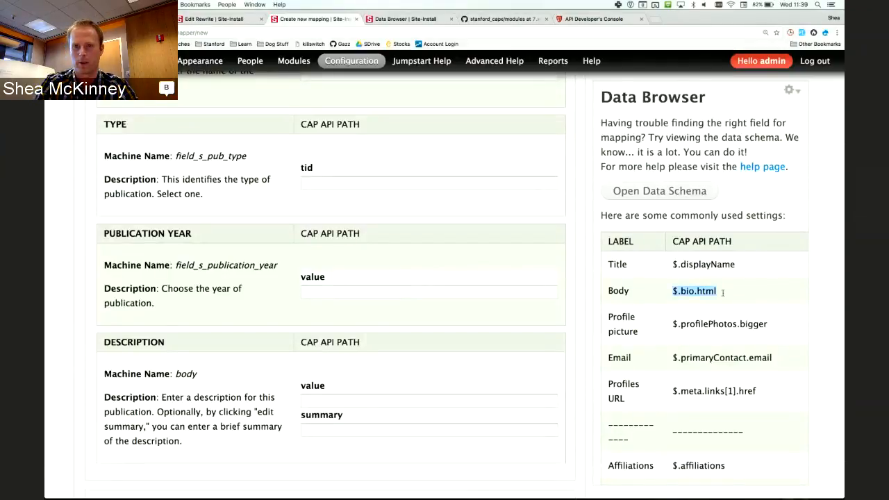
click(362, 402)
key(ctrl+v)
scroll(213, 397, down, 2)
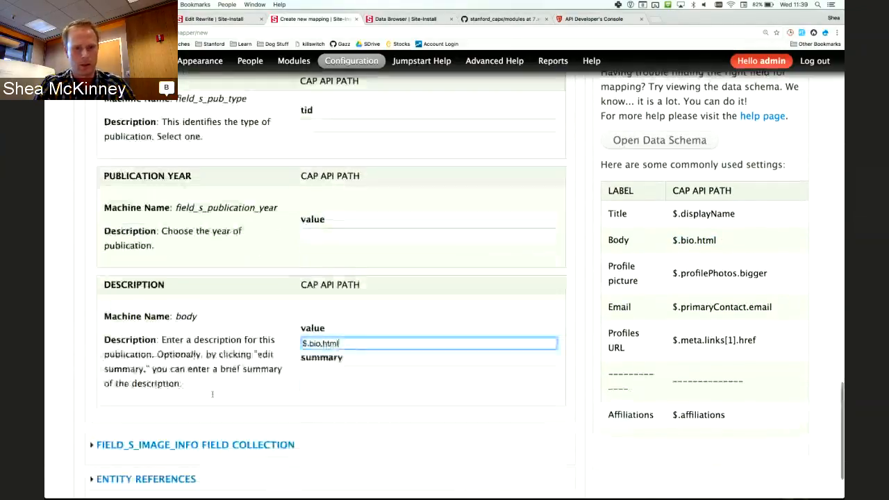
click(212, 386)
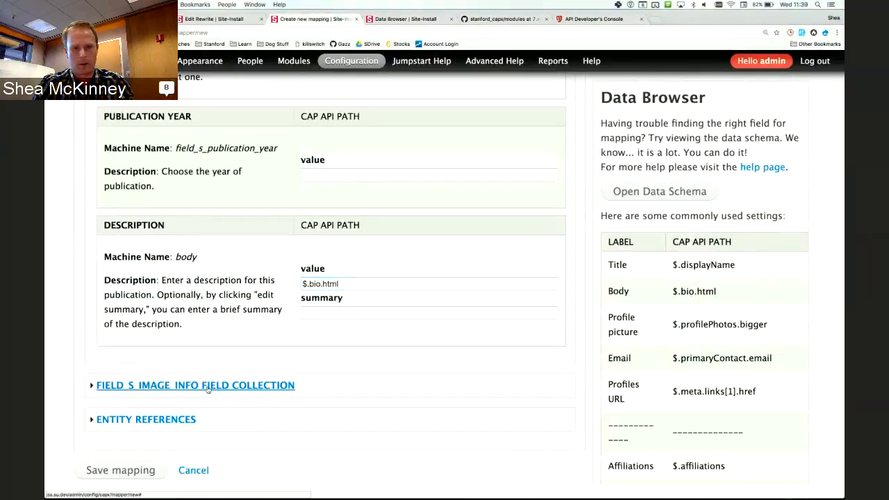
Under Entity References, set Author Link's Referencing Importer to Demo Importer
scroll(311, 380, down, 5)
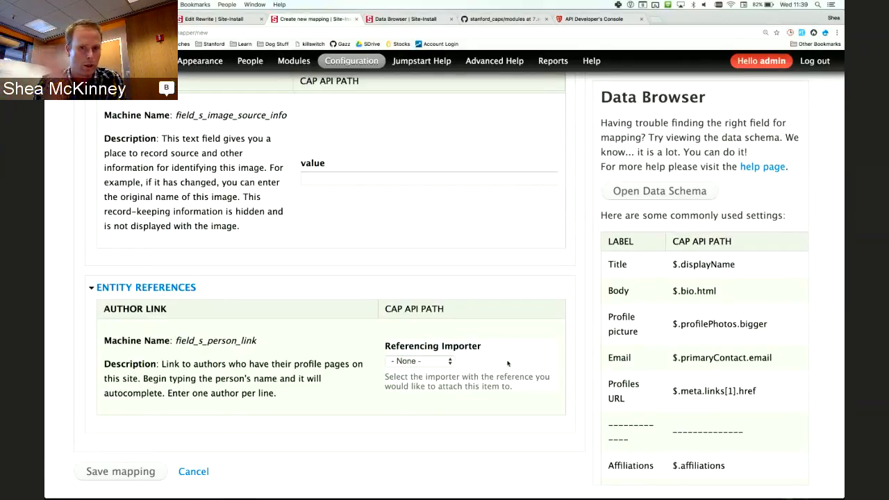
click(448, 361)
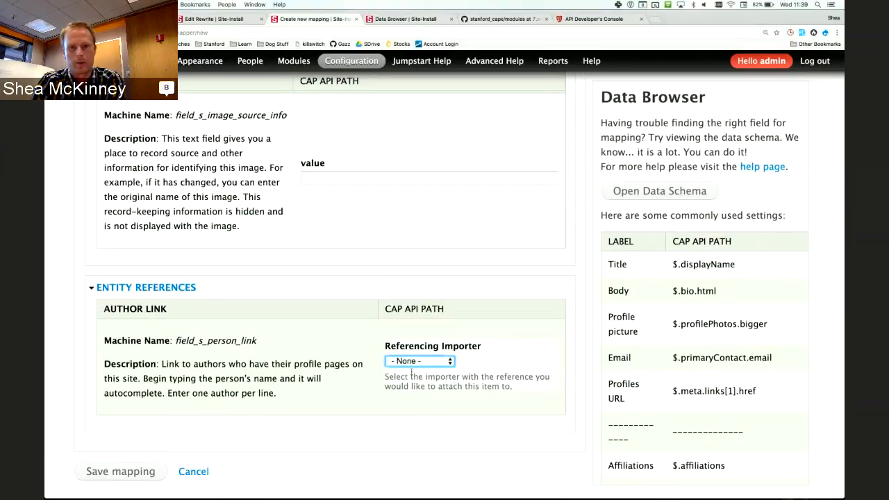
click(428, 362)
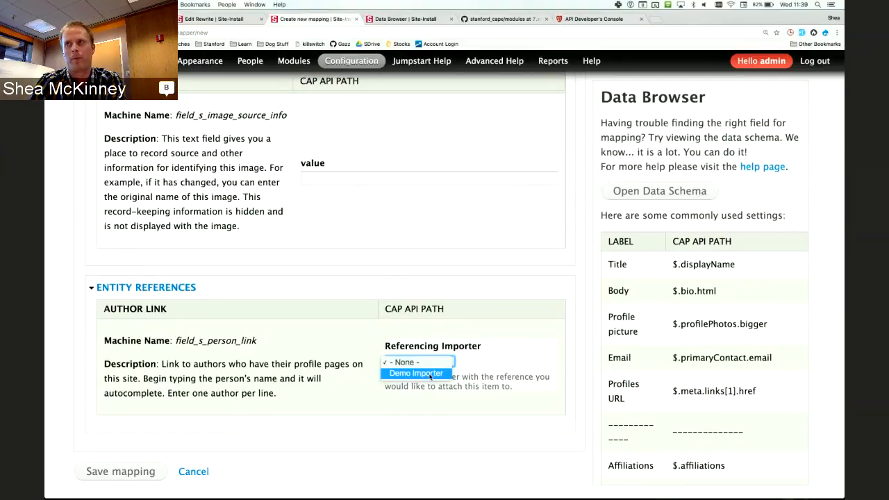
click(420, 374)
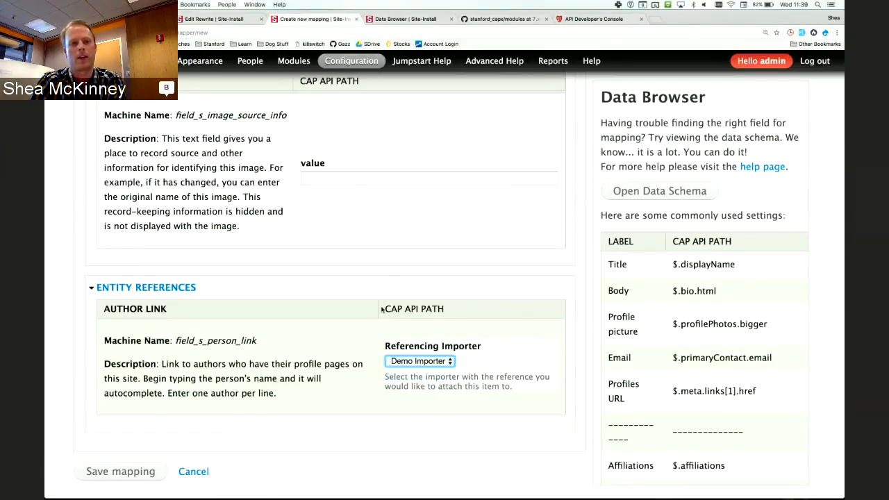
click(426, 362)
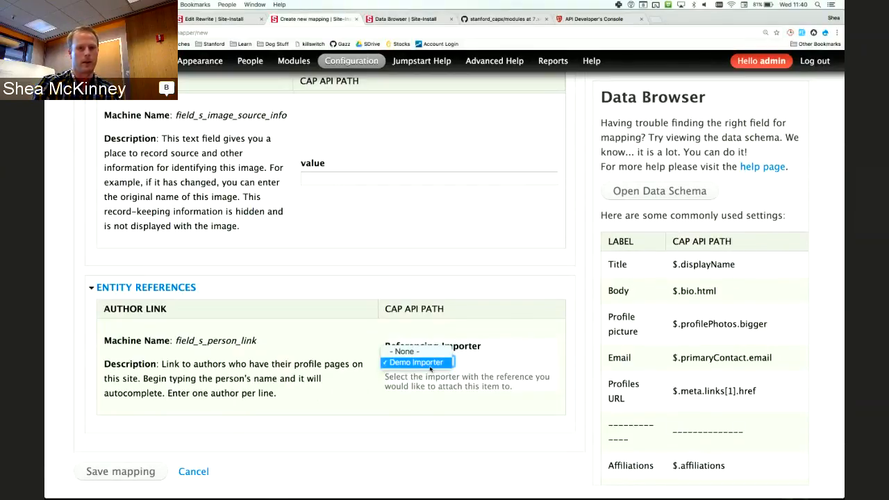
click(430, 367)
scroll(273, 360, down, 1)
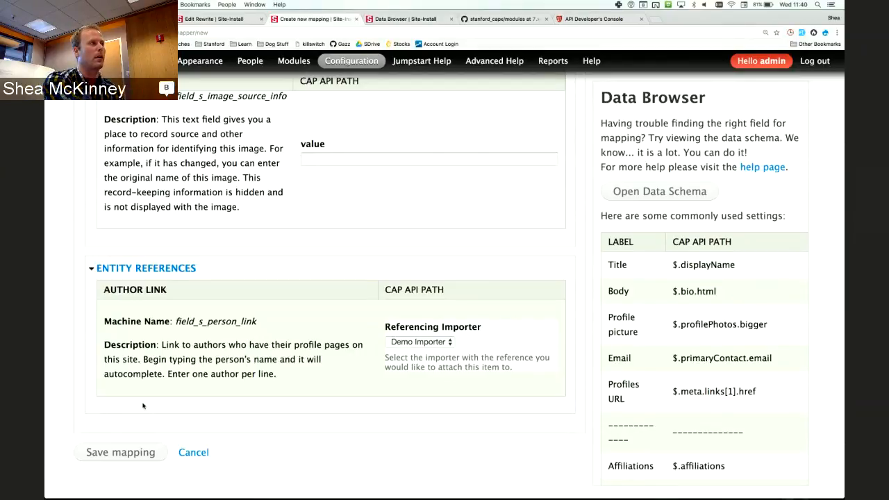
Save the Demo Publications mapping, confirm it in the Map list, and go to the Import list
click(125, 459)
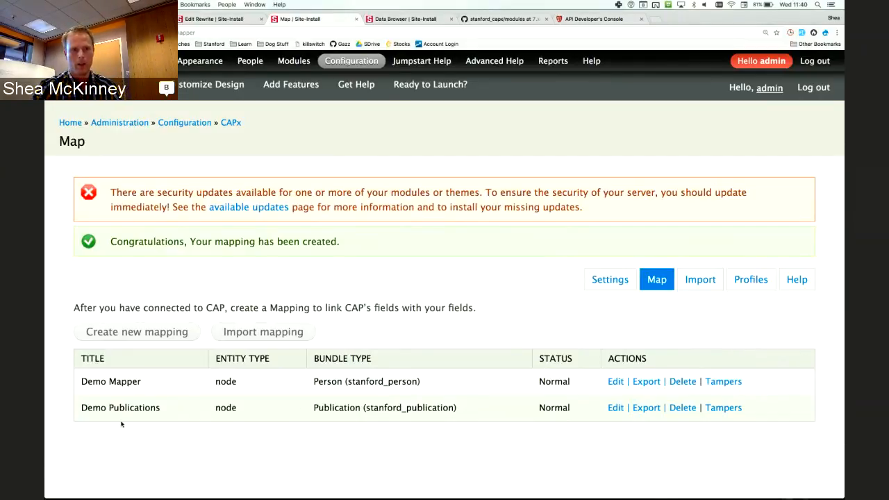
drag(92, 408, 161, 408)
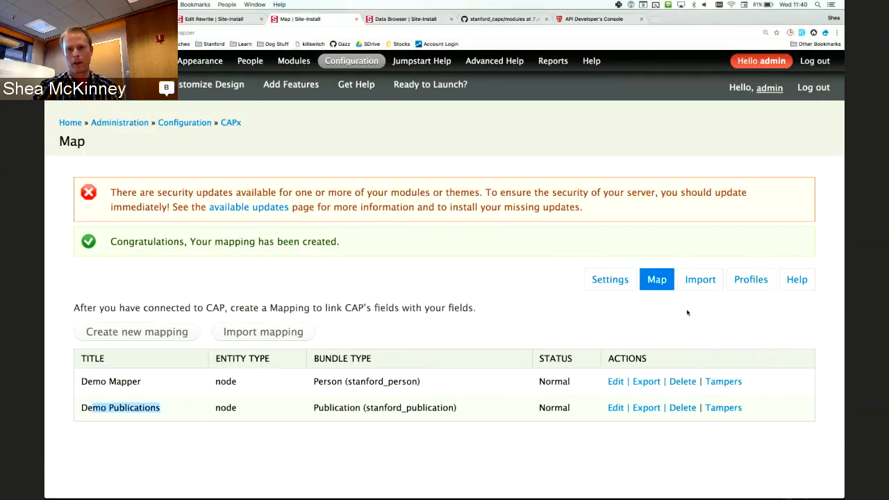
click(699, 289)
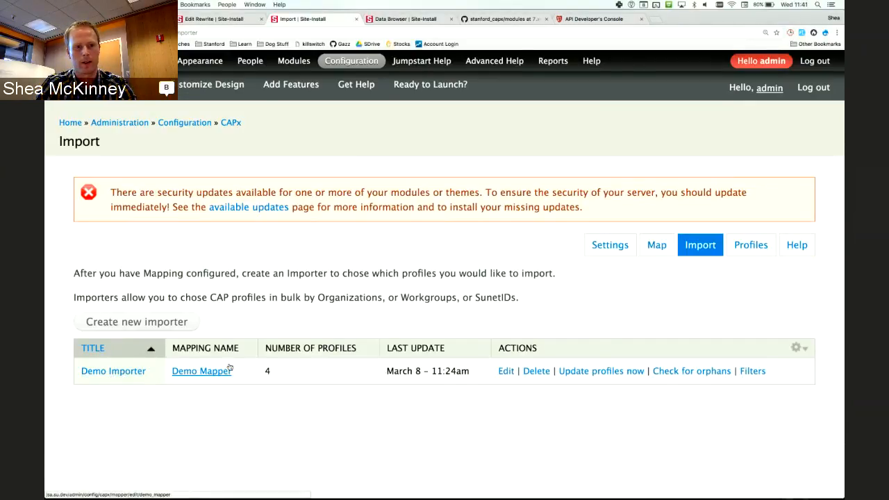
Start a new importer named 'Publications Importer' using the Demo Publications mapping
click(161, 327)
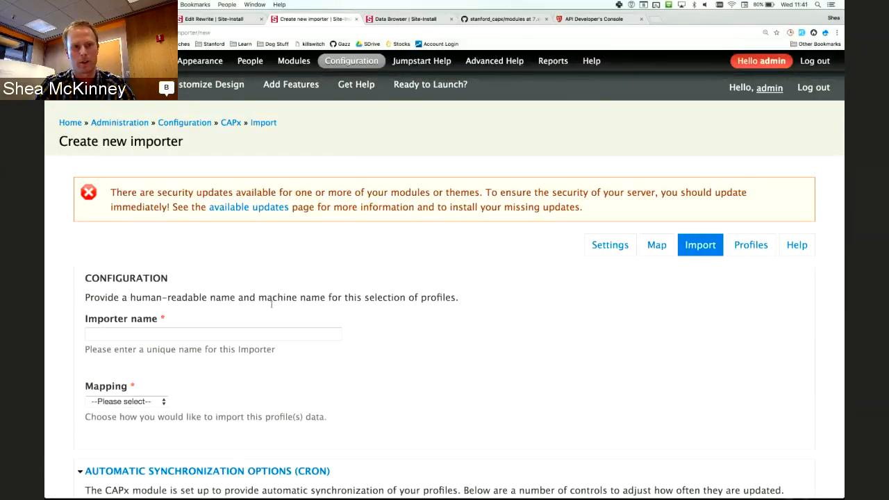
click(257, 332)
text(PUblica)
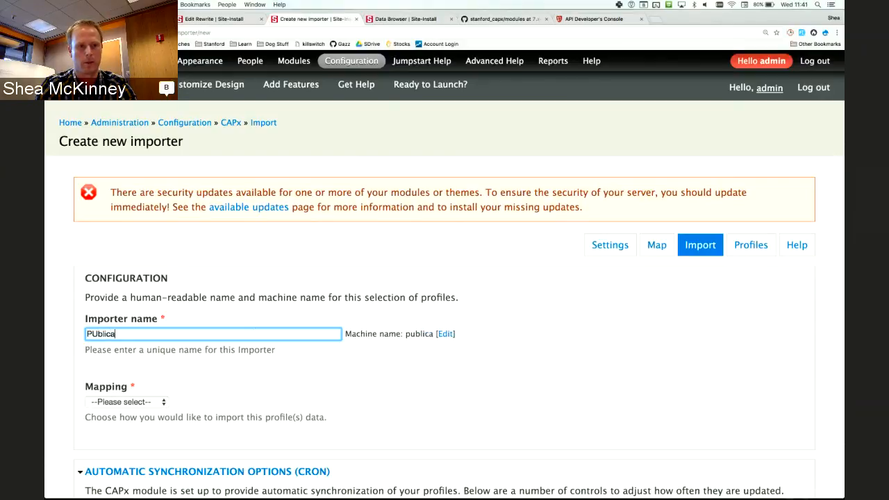
key(super+a)
text(Publications In)
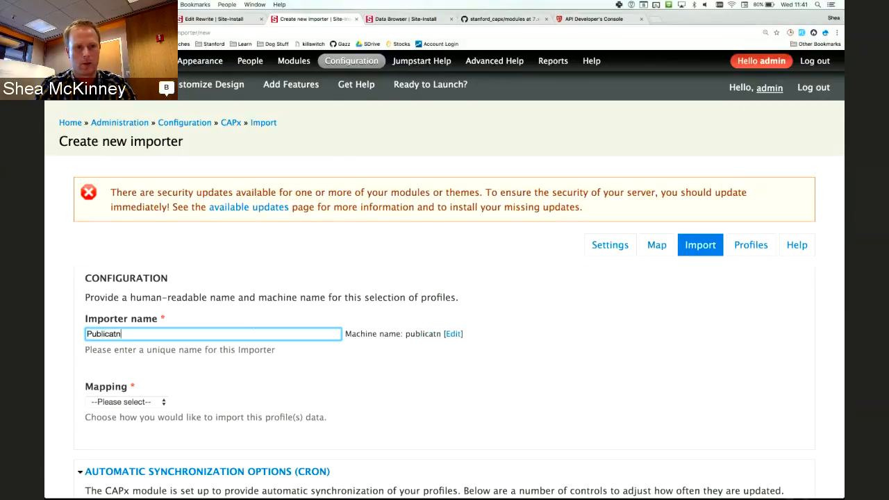
key(BackSpace)
text(mporter)
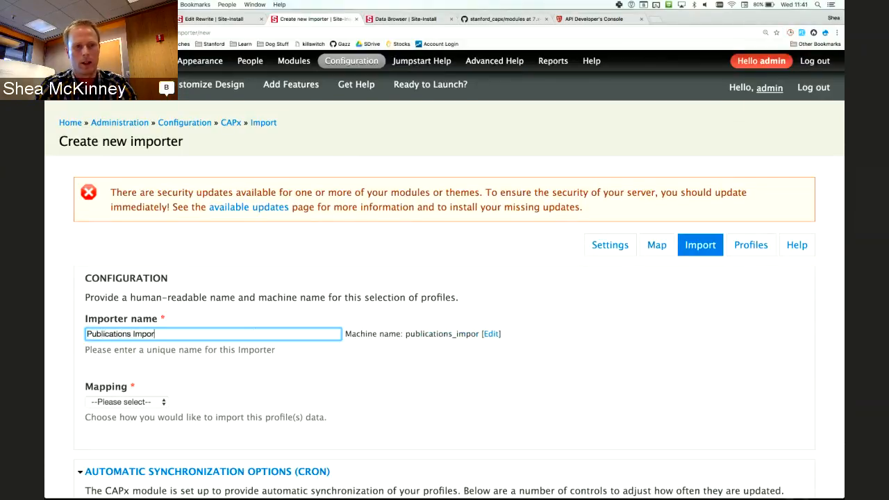
click(153, 402)
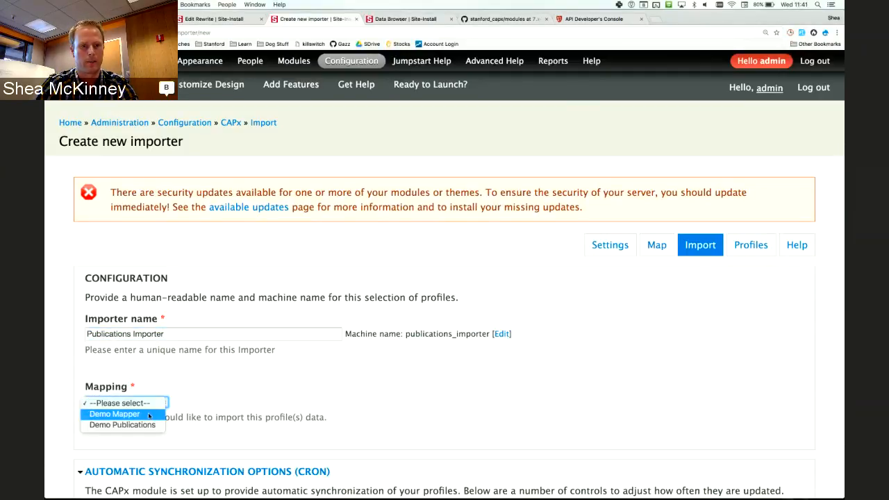
click(149, 415)
click(128, 405)
click(127, 418)
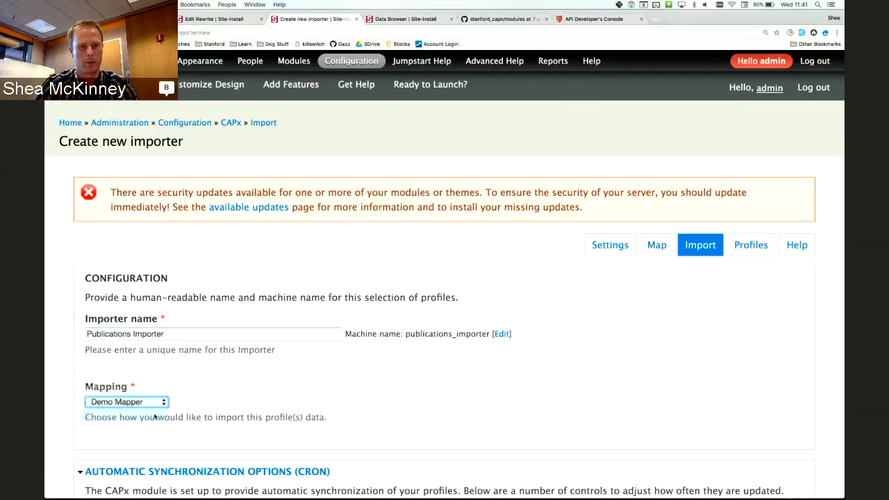
Keep the once-a-day sync, add the BUWS organization and a SUNet ID, then save
scroll(99, 354, down, 5)
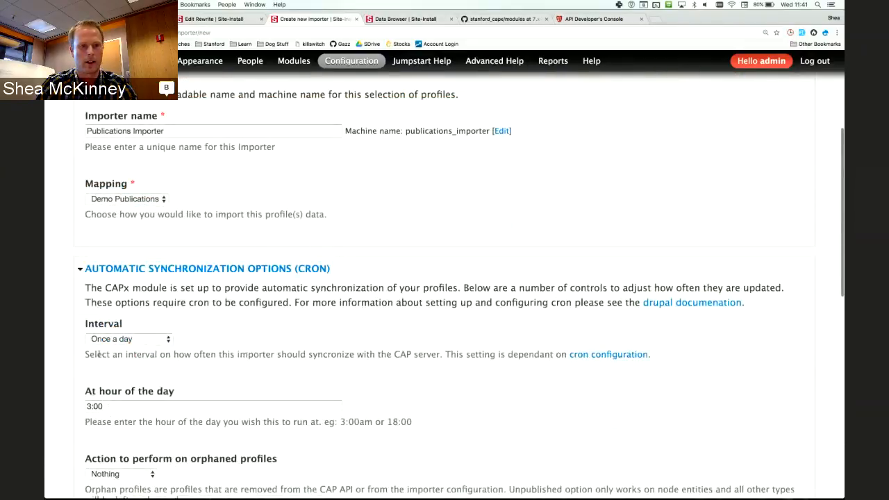
click(104, 339)
click(309, 371)
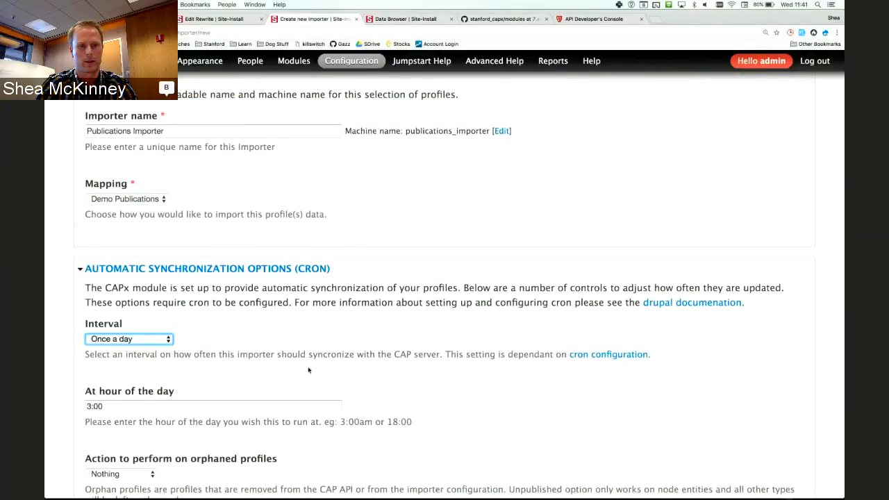
scroll(309, 370, down, 9)
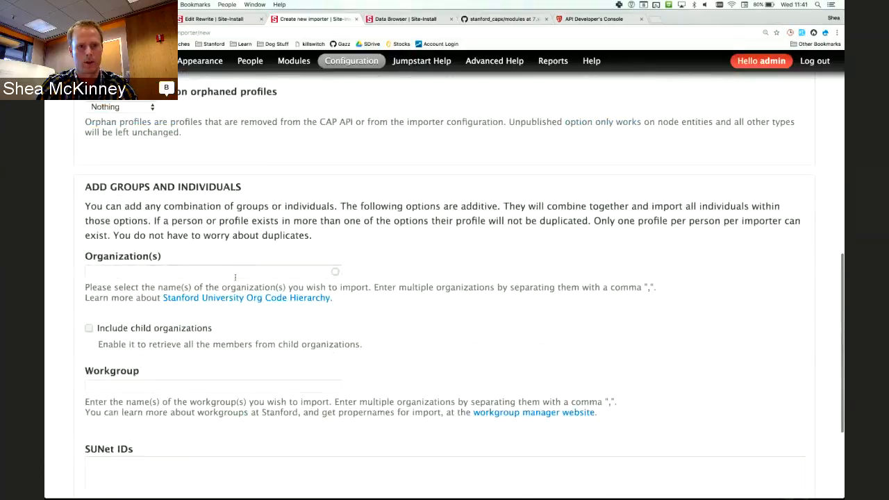
click(235, 275)
text(BUWS)
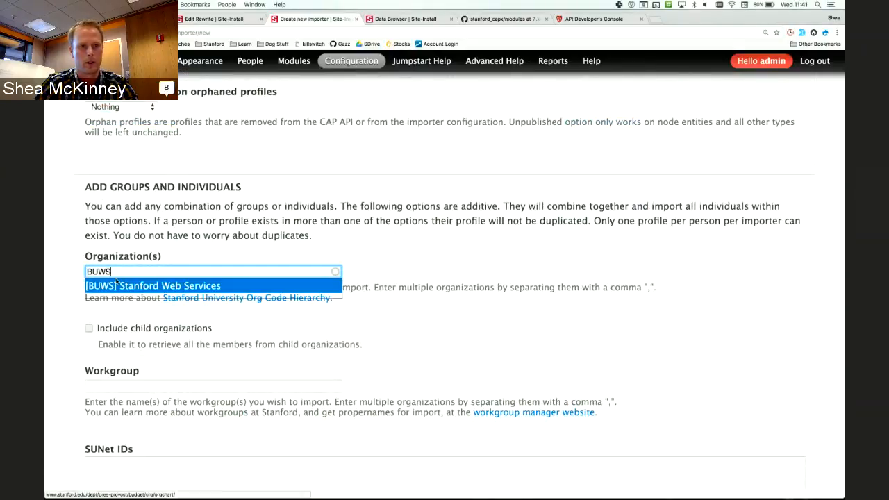
click(118, 284)
click(109, 485)
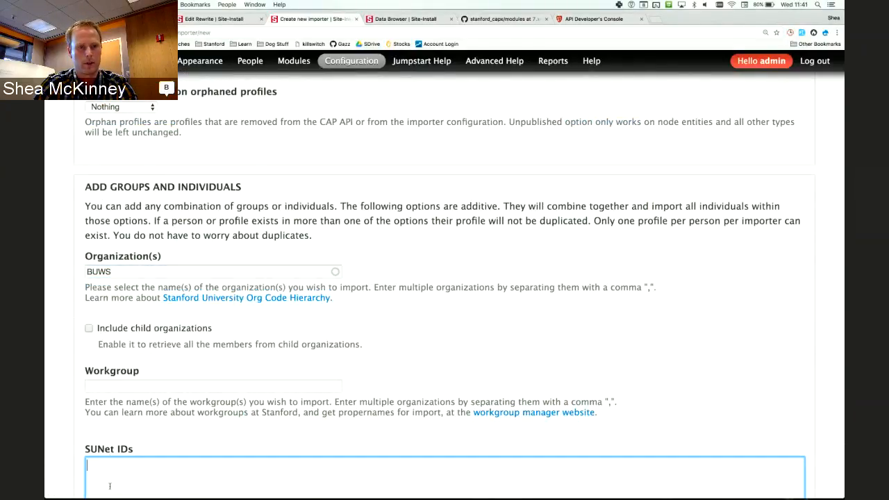
text(sheamck)
scroll(139, 465, down, 5)
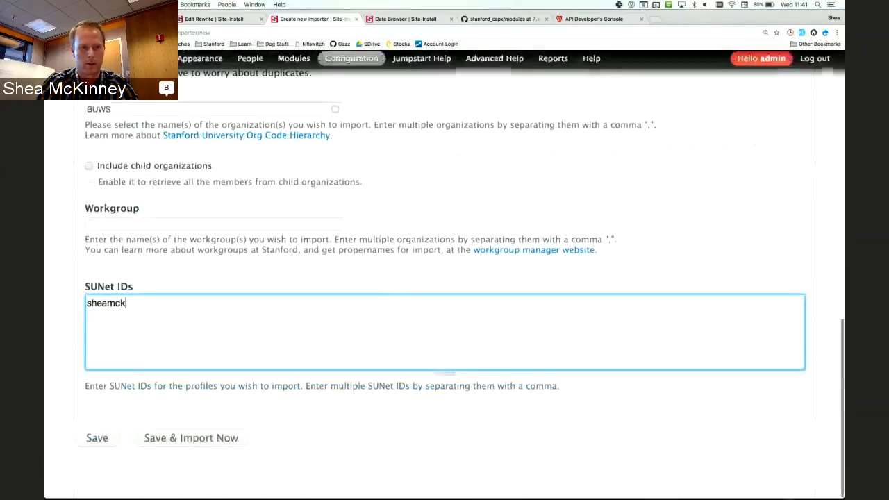
click(99, 442)
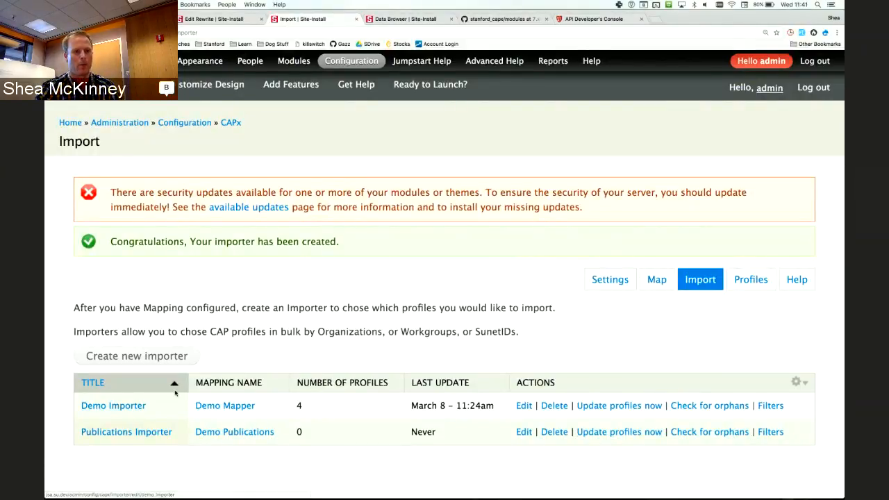
click(648, 284)
drag(120, 348, 744, 349)
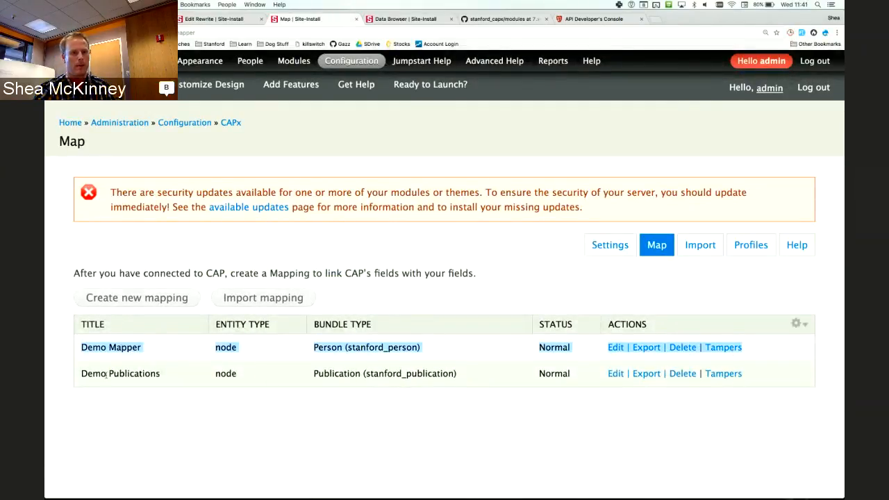
drag(108, 374, 572, 388)
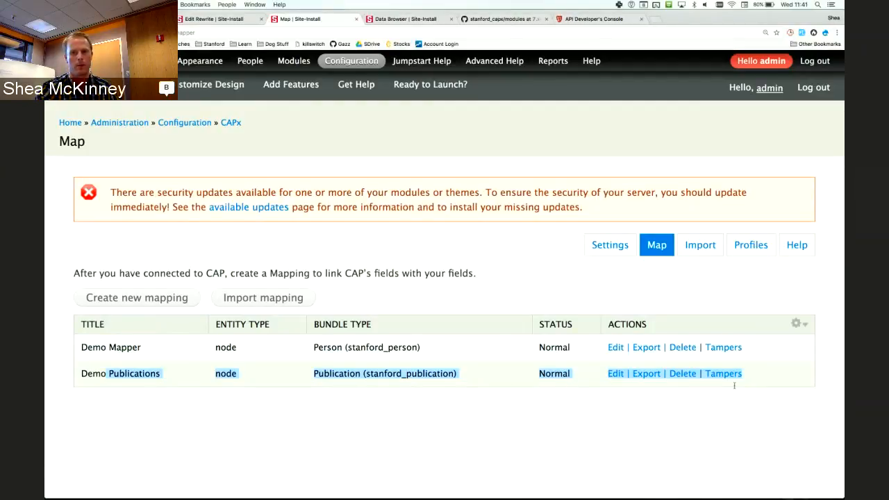
click(762, 379)
drag(100, 376, 379, 374)
click(380, 374)
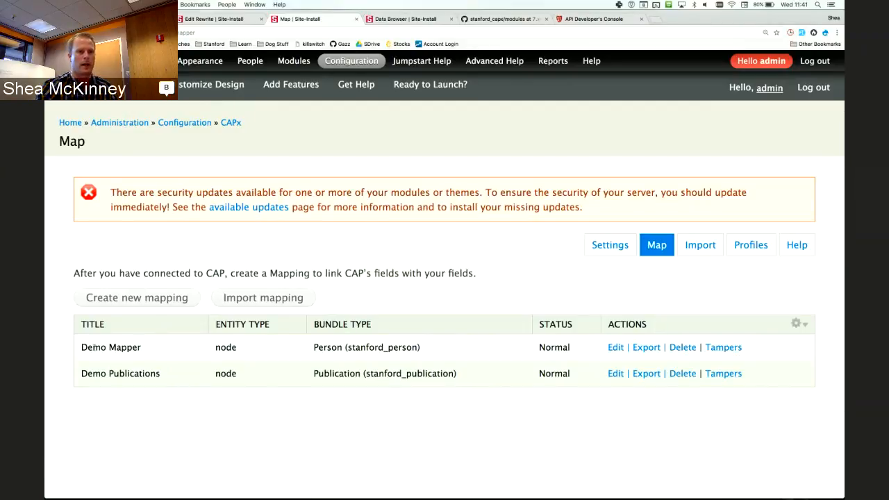
drag(92, 348, 398, 357)
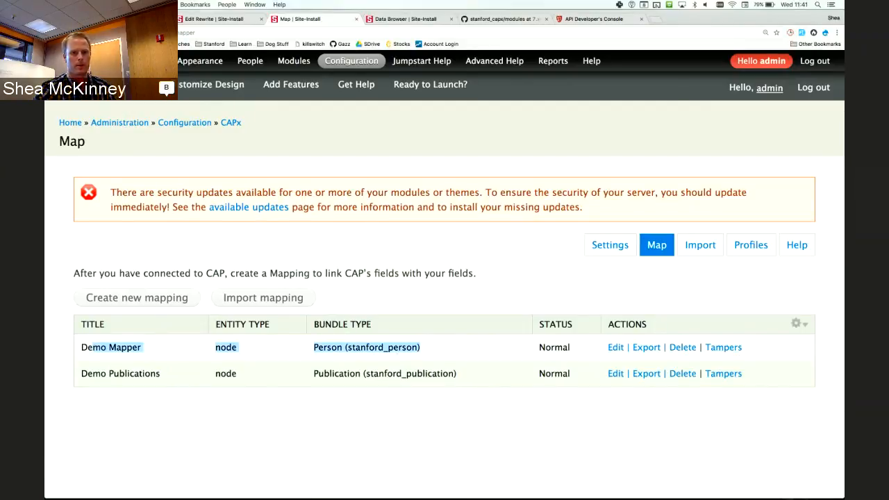
drag(108, 374, 414, 371)
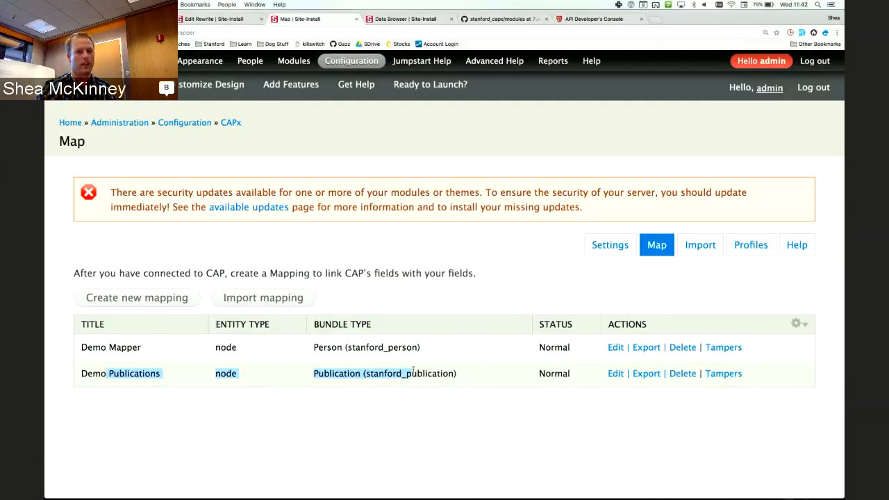
click(411, 373)
double_click(372, 346)
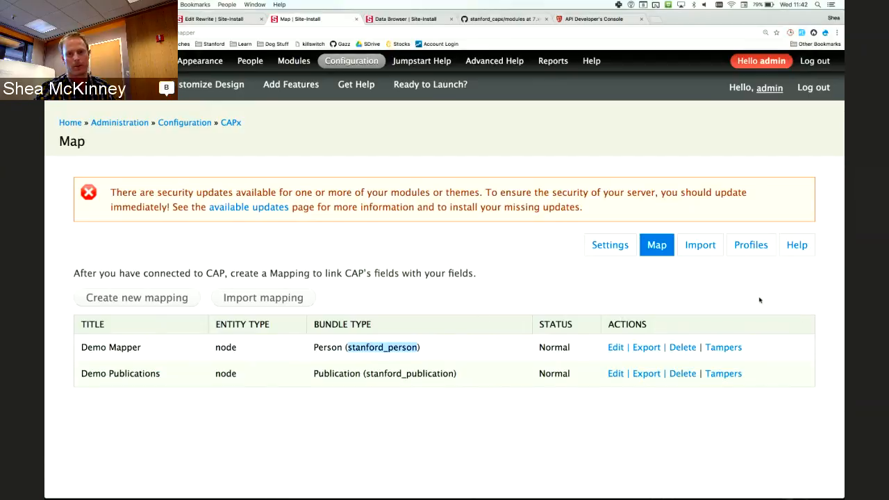
click(702, 246)
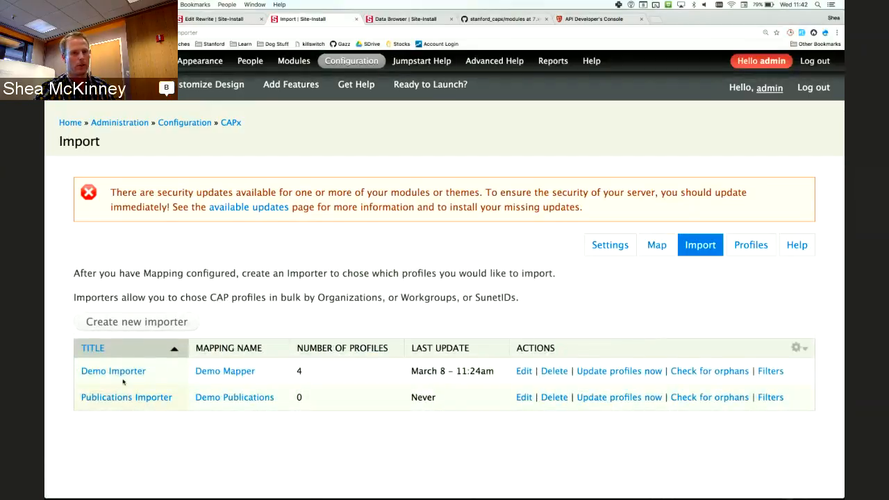
Sync the Publications Importer, then open the imported featured publication's edit form from Content
click(598, 403)
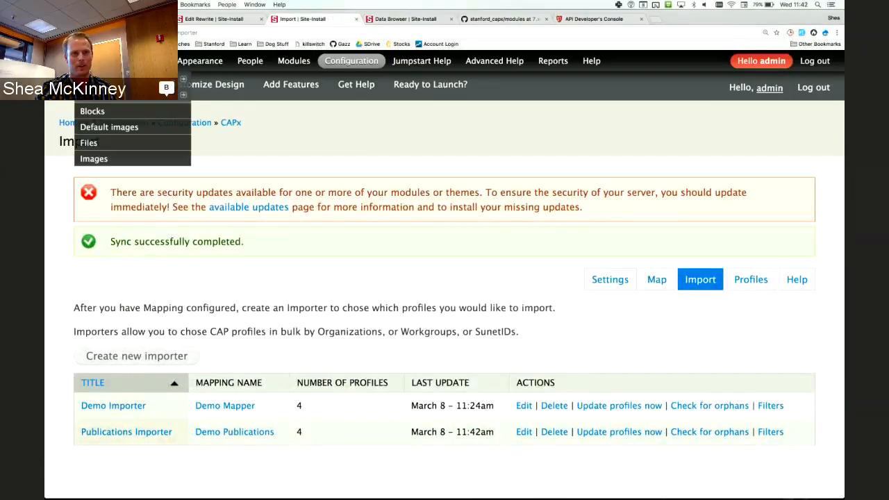
click(95, 61)
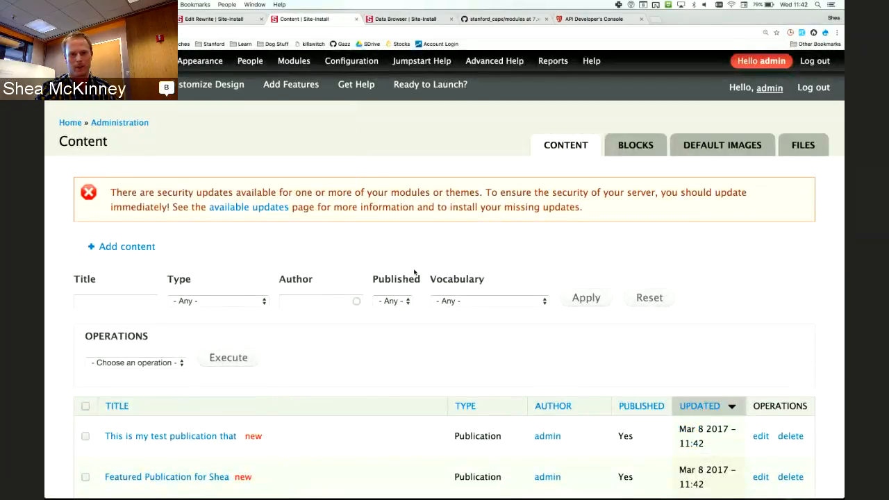
scroll(410, 271, down, 5)
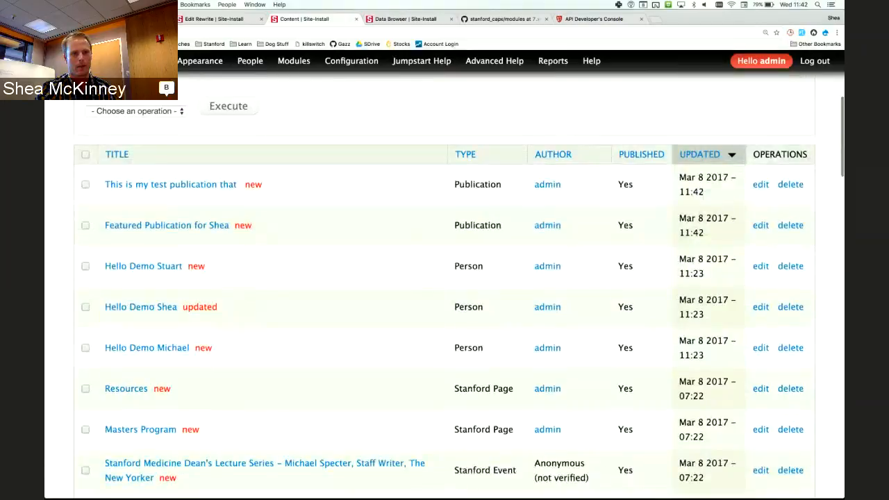
click(200, 227)
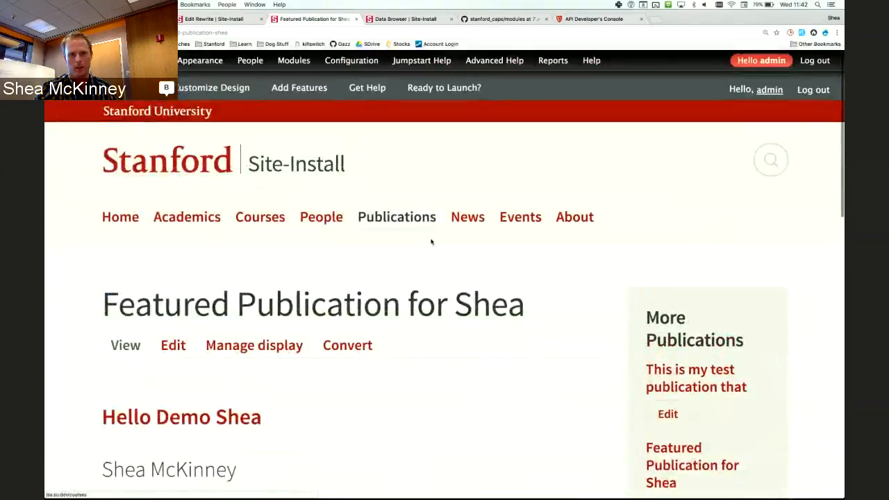
scroll(430, 242, down, 3)
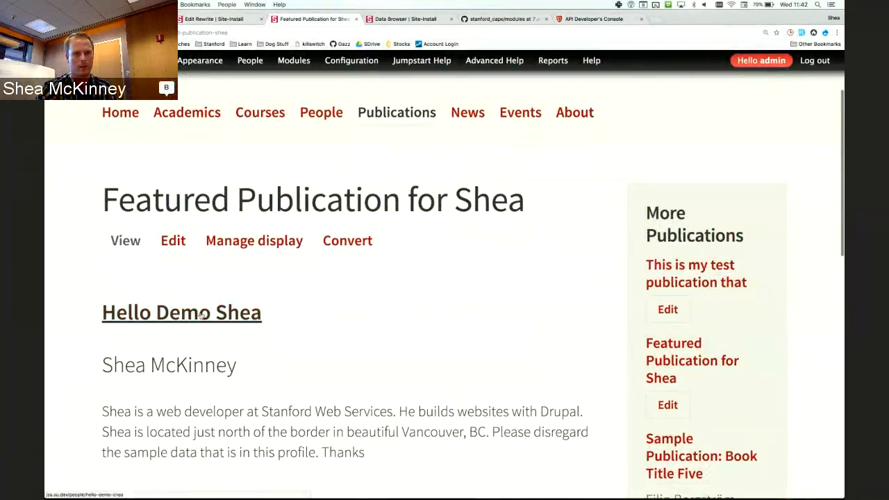
click(184, 241)
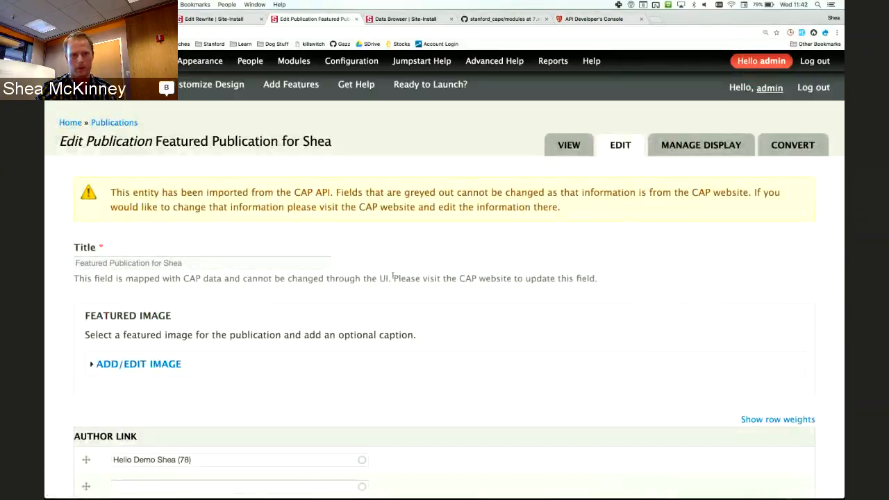
Scroll the Edit Publication form to inspect the Author name and the Description text
scroll(232, 305, down, 2)
scroll(222, 303, down, 3)
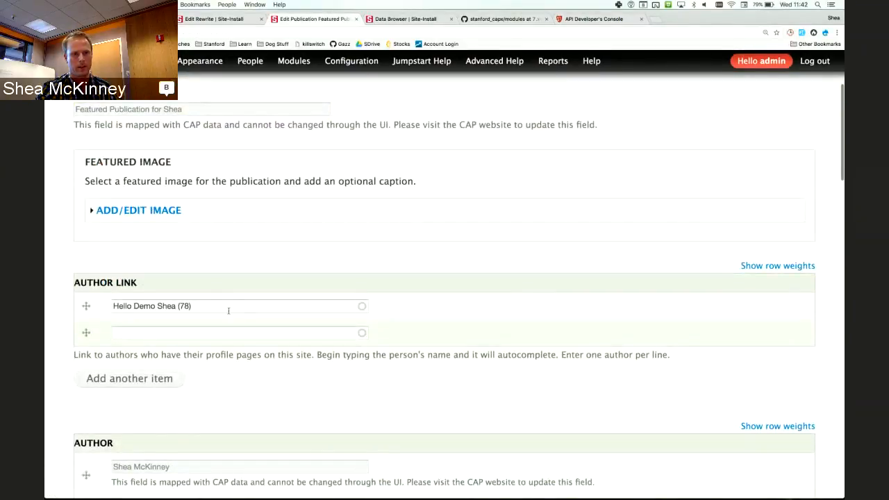
scroll(214, 263, up, 2)
scroll(218, 240, down, 5)
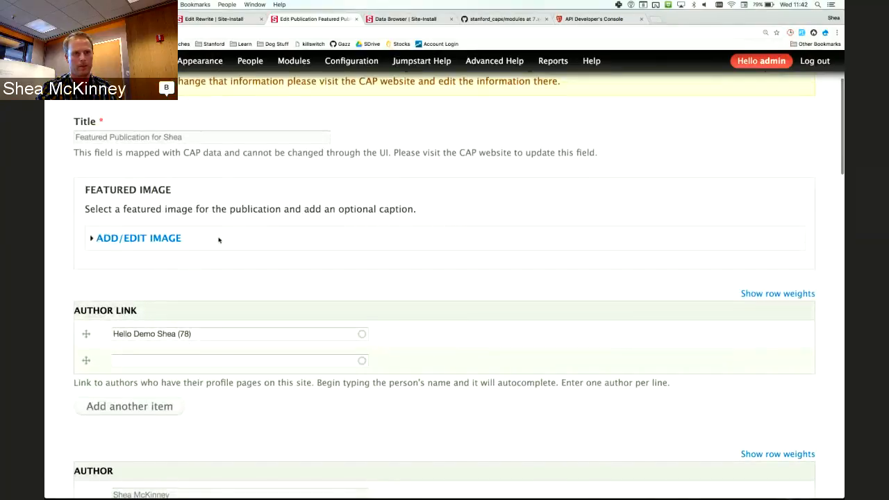
scroll(219, 240, down, 2)
triple_click(184, 190)
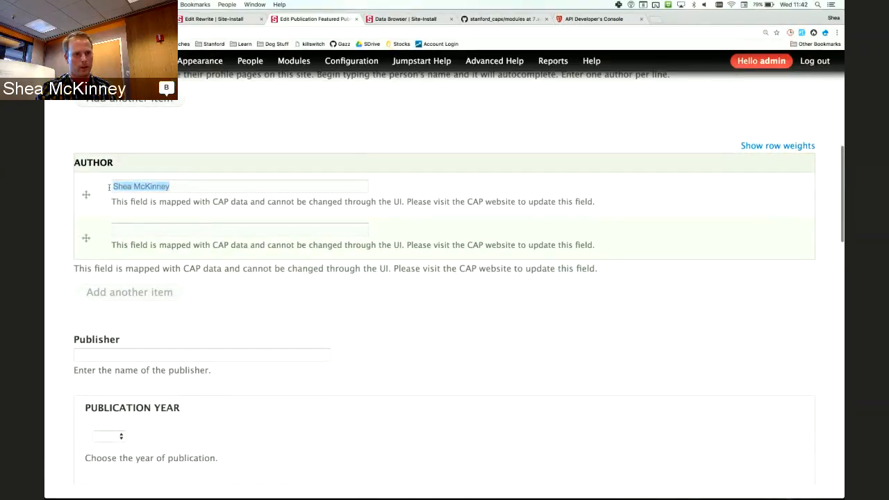
scroll(446, 280, down, 10)
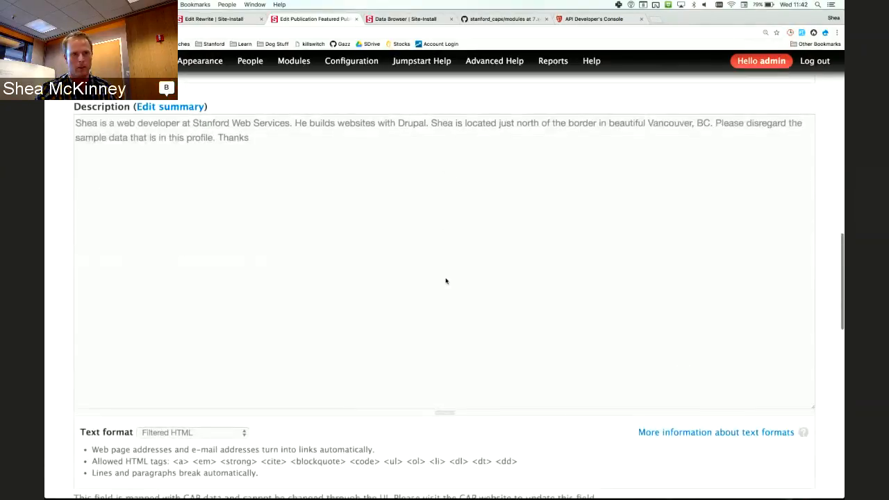
drag(250, 166, 107, 166)
Check the Author Link referencing profile 78, then view the published publication page
scroll(105, 164, down, 20)
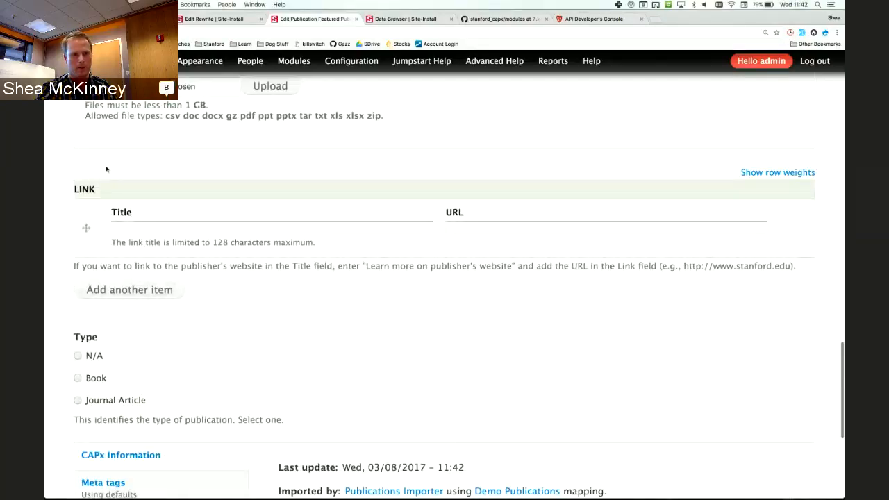
scroll(185, 276, down, 2)
scroll(186, 276, up, 5)
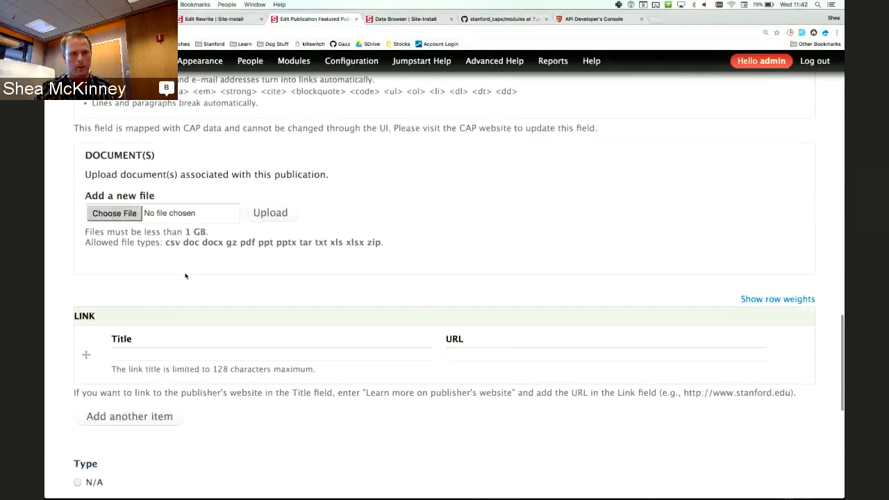
scroll(185, 276, down, 1)
scroll(185, 276, down, 2)
scroll(185, 276, up, 12)
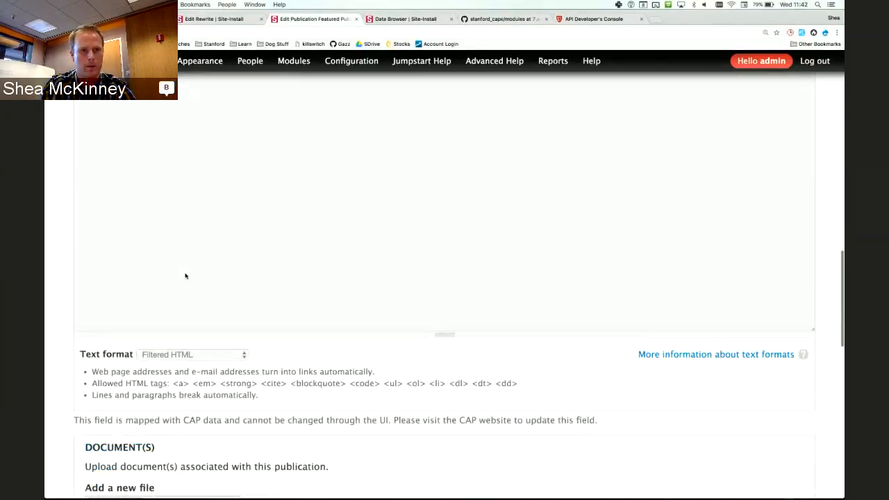
scroll(185, 276, up, 5)
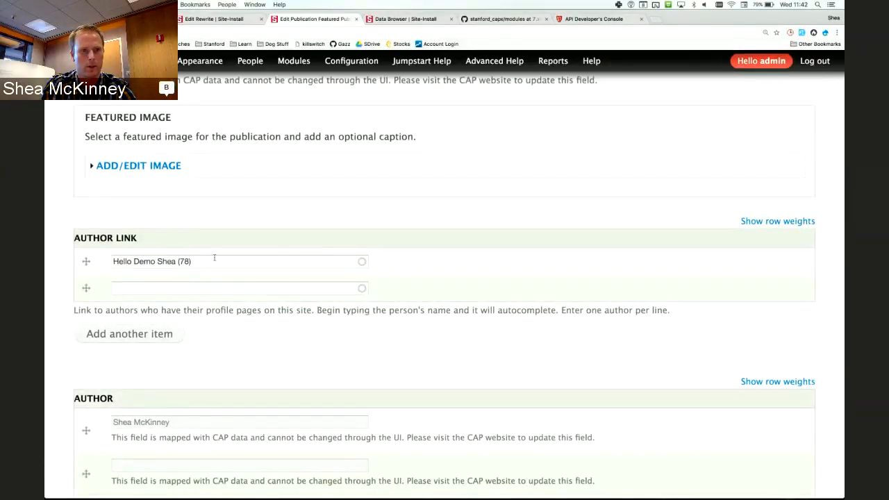
click(211, 261)
drag(211, 261, 111, 261)
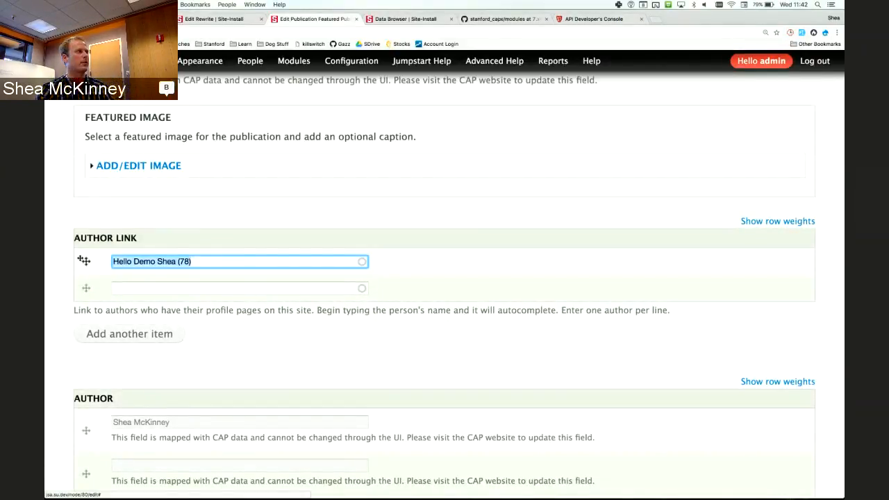
double_click(184, 262)
scroll(237, 205, up, 4)
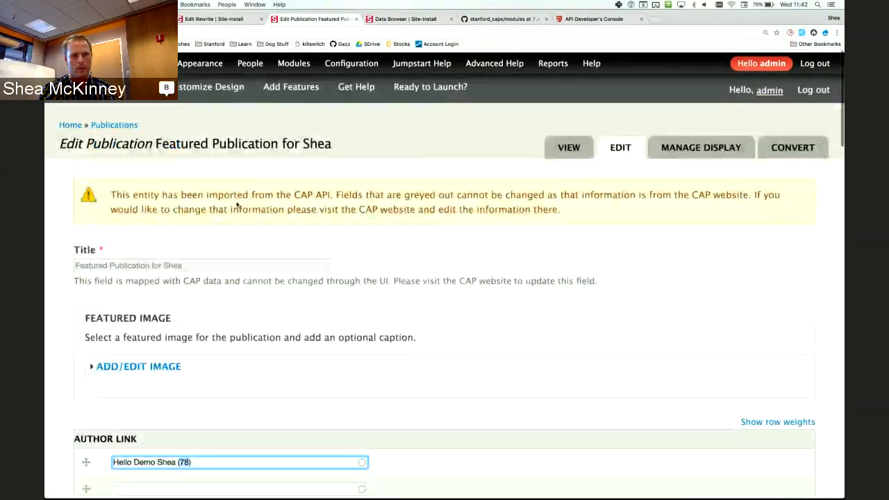
click(569, 145)
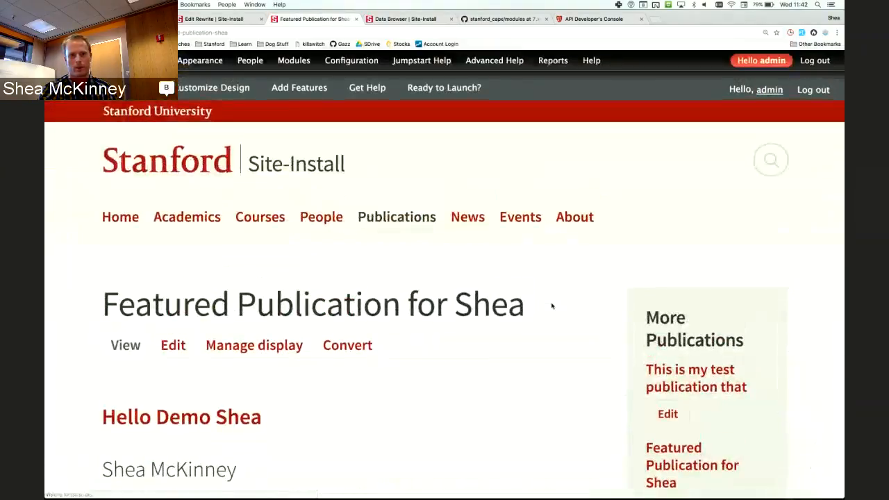
scroll(649, 250, down, 3)
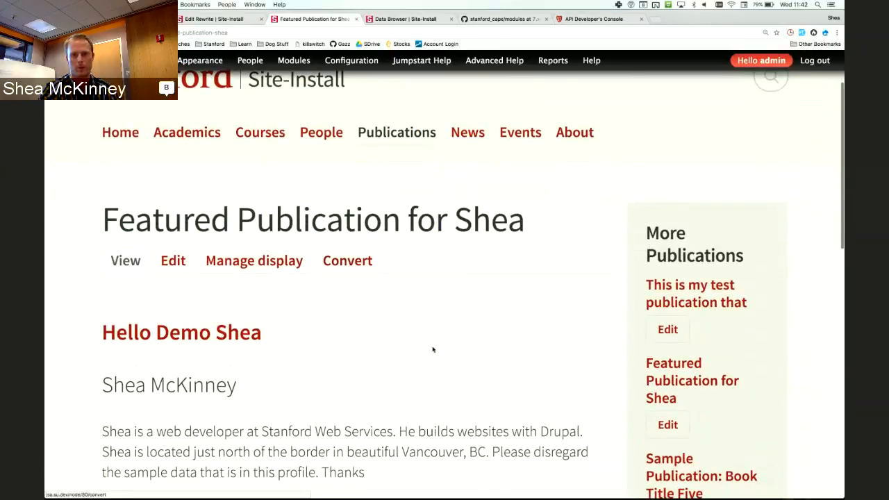
scroll(432, 350, down, 3)
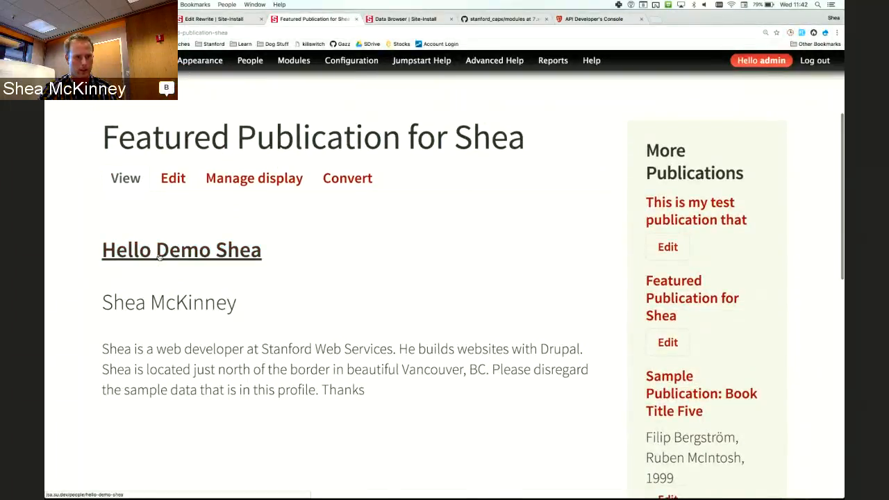
click(159, 253)
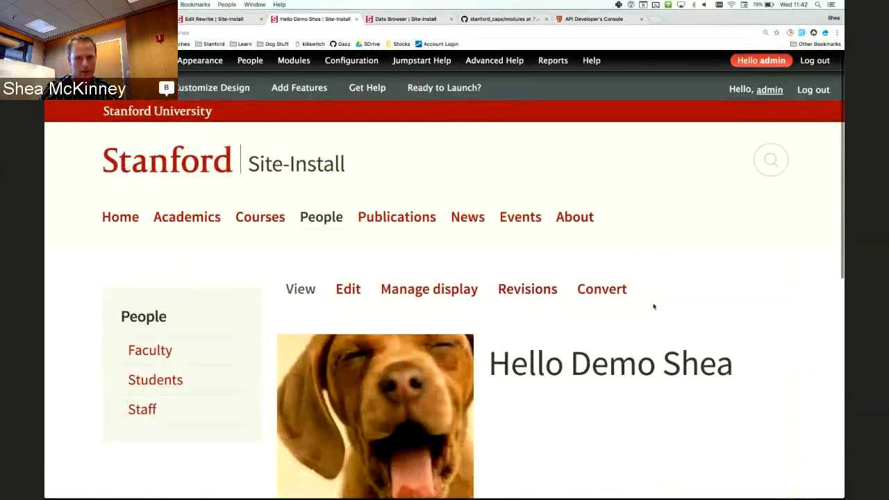
scroll(655, 308, down, 5)
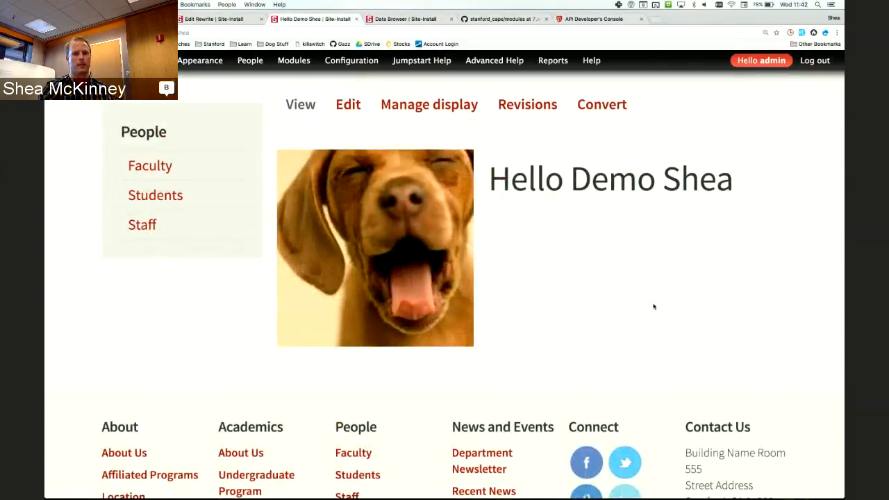
scroll(653, 307, up, 4)
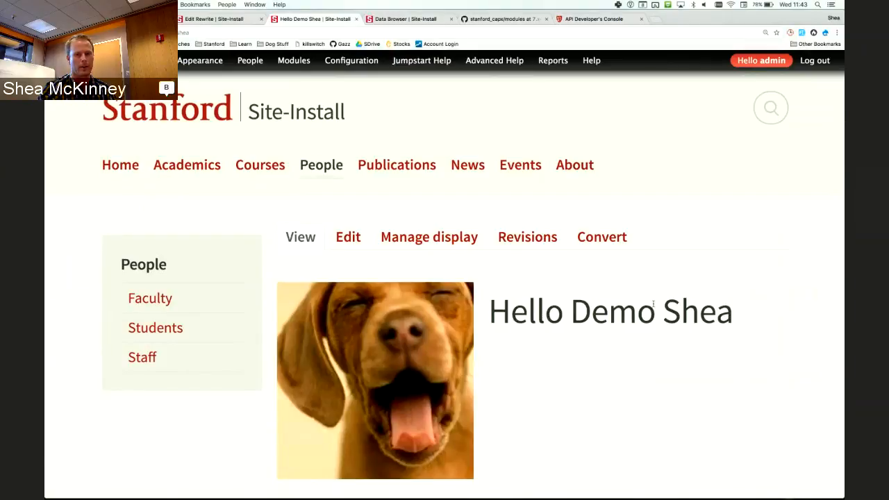
scroll(654, 305, left, 5)
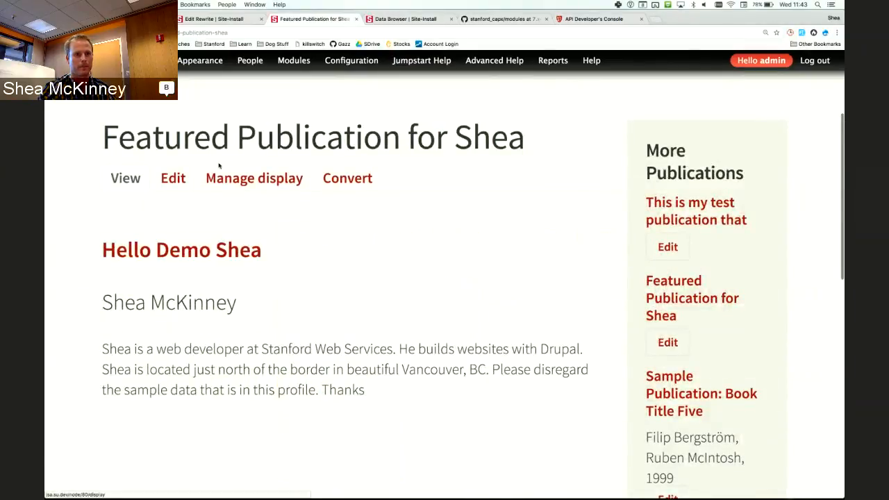
scroll(218, 166, up, 5)
scroll(582, 330, down, 2)
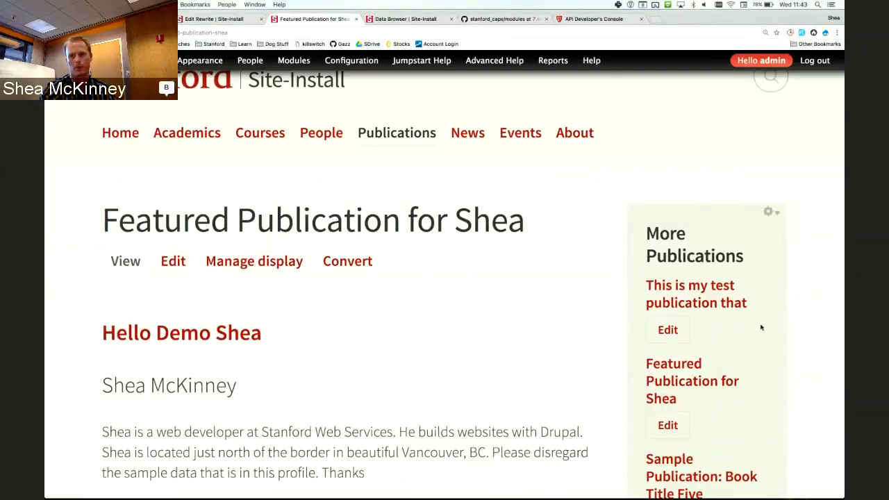
scroll(768, 328, down, 2)
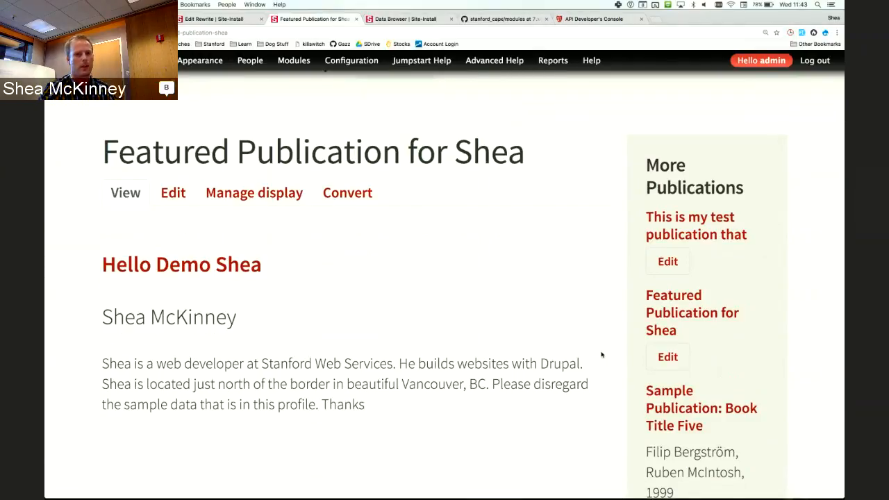
scroll(523, 339, up, 3)
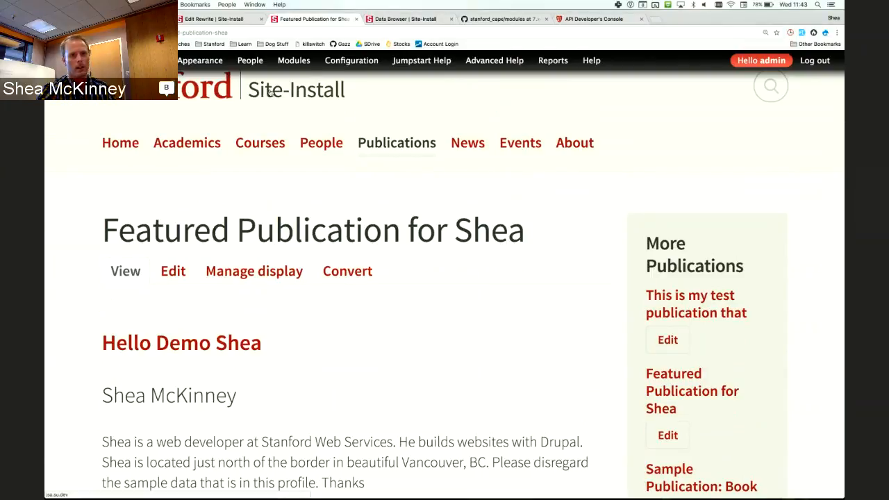
Go from Edit Rewrite via CAPx Map to the Import list, showing Publications Importer with 4 profiles
click(214, 18)
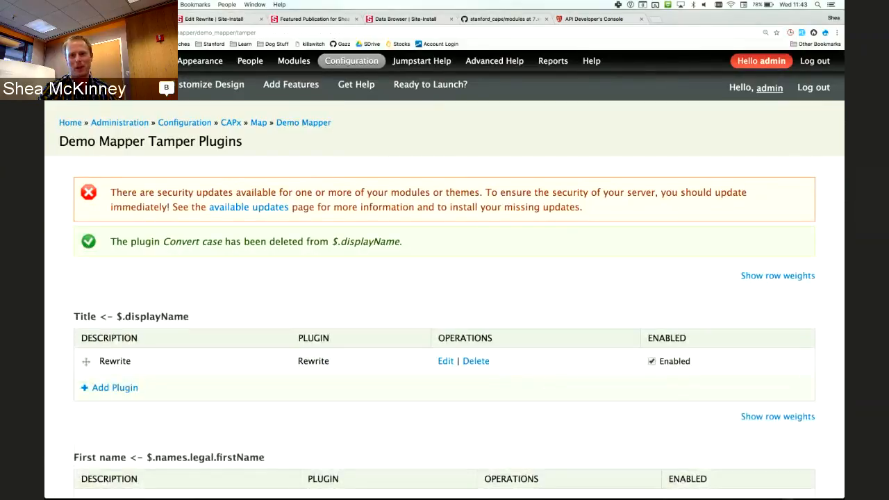
scroll(607, 298, down, 5)
scroll(605, 248, up, 5)
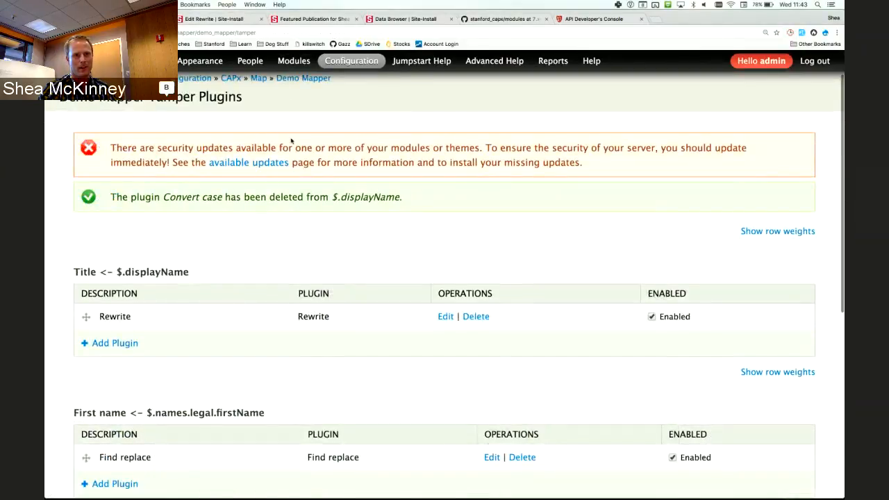
click(258, 79)
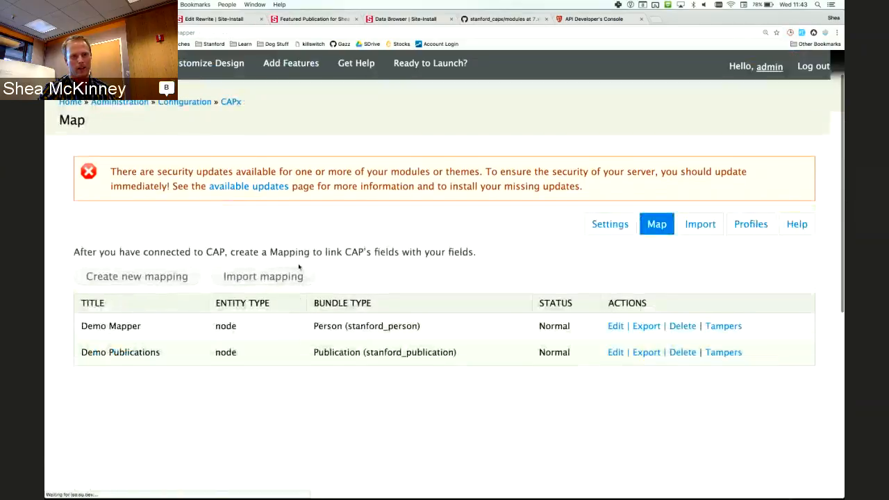
click(701, 249)
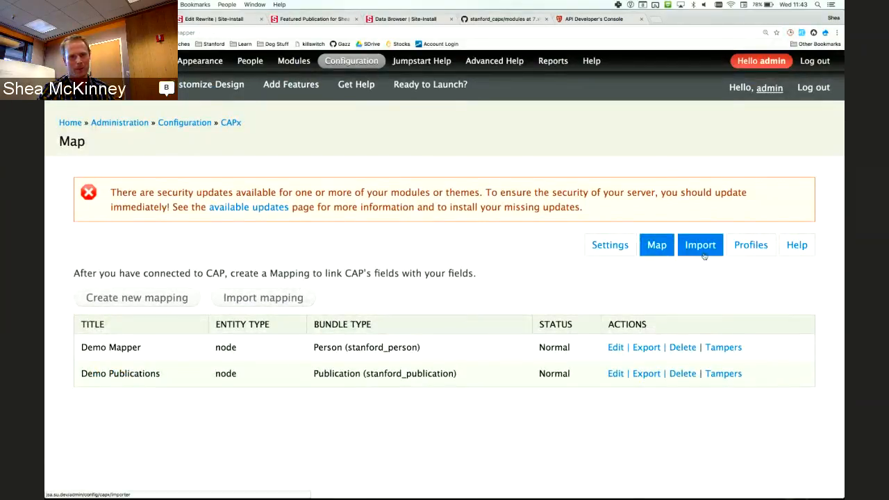
drag(297, 397, 308, 398)
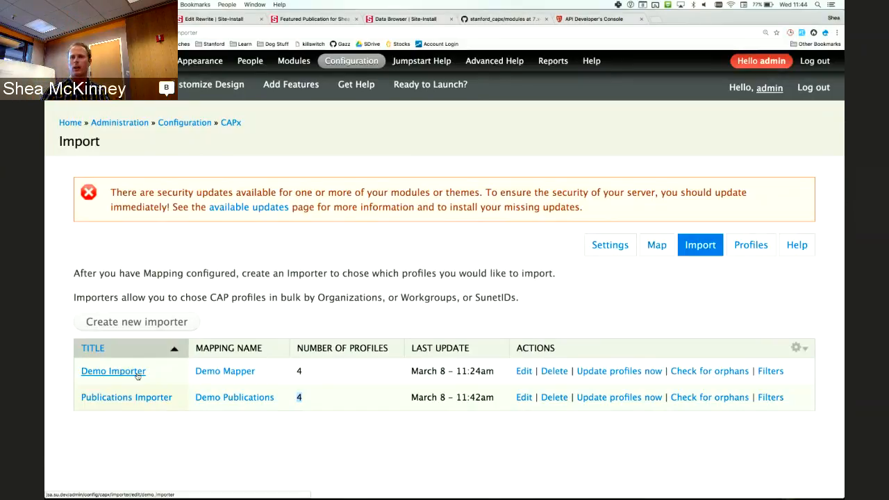
Open CAPx Settings and check the synchronization processing limit of 100
click(596, 250)
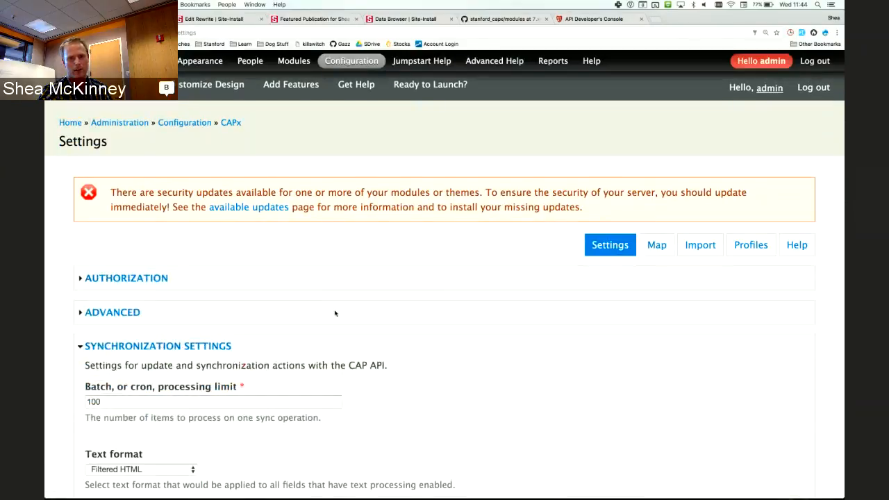
scroll(327, 309, down, 3)
double_click(93, 300)
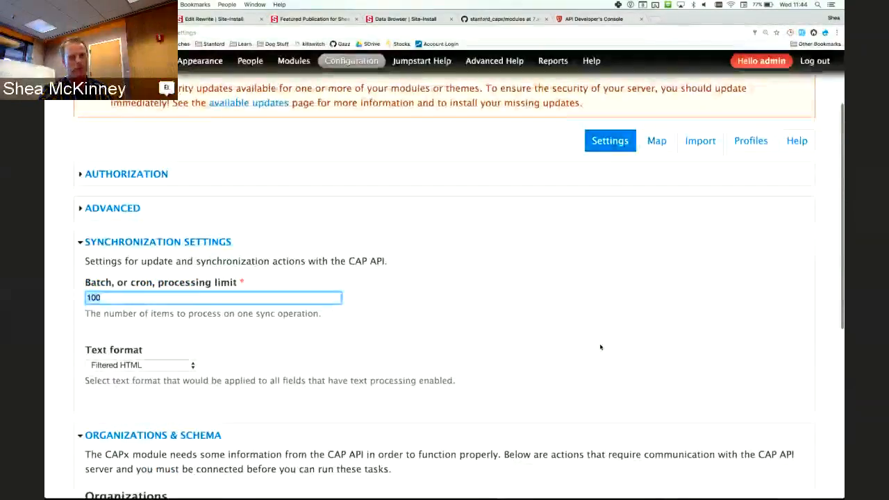
scroll(601, 347, down, 1)
scroll(601, 348, down, 1)
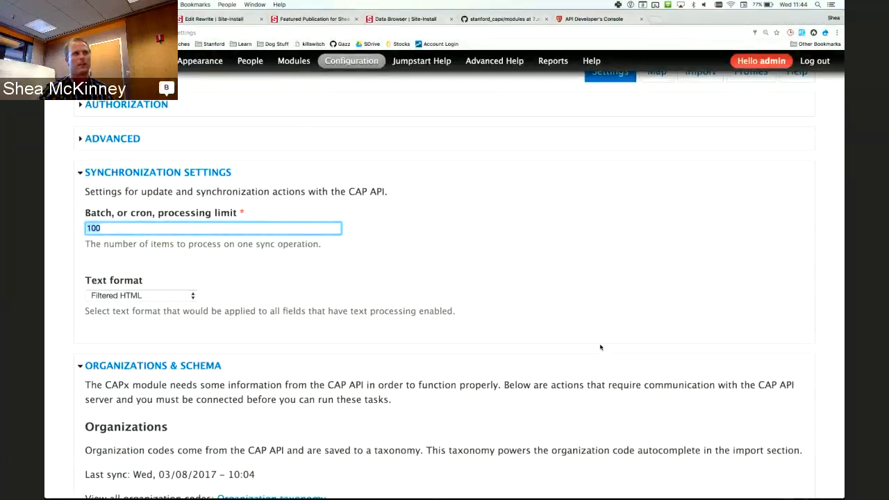
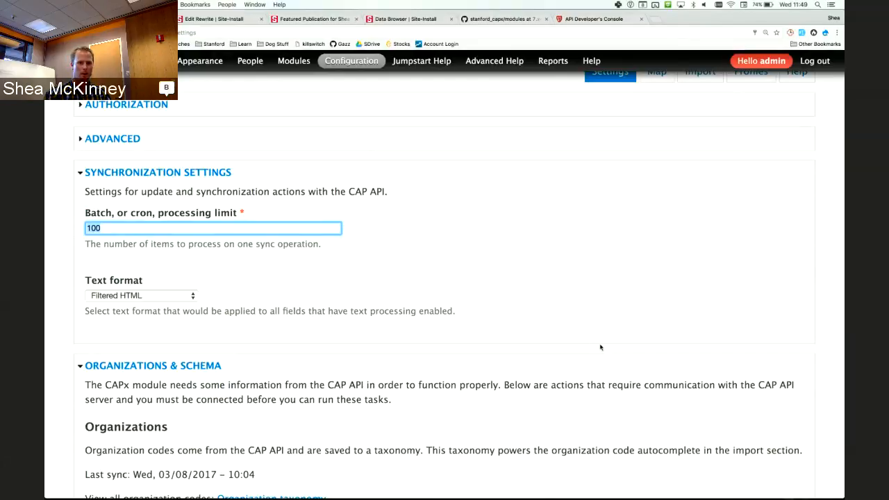
From the CAPx Map list, open Demo Mapper's Edit mapping page, which shows it is used by Demo Importer
click(229, 19)
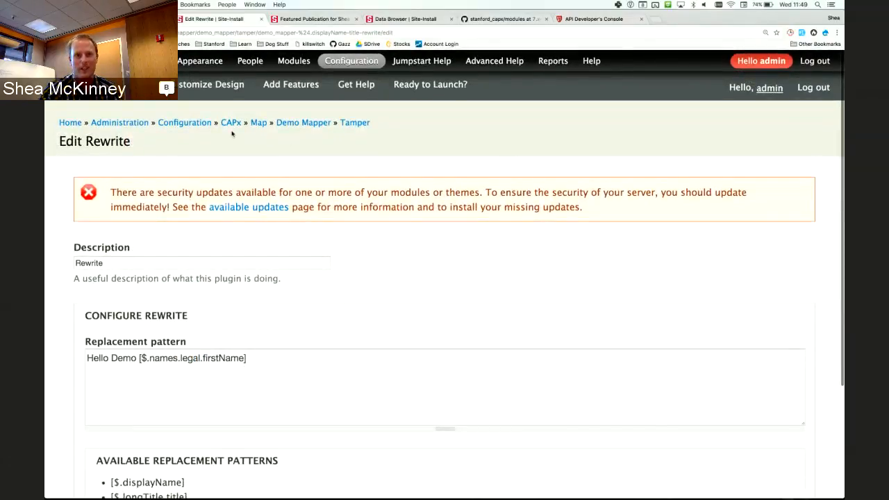
click(258, 124)
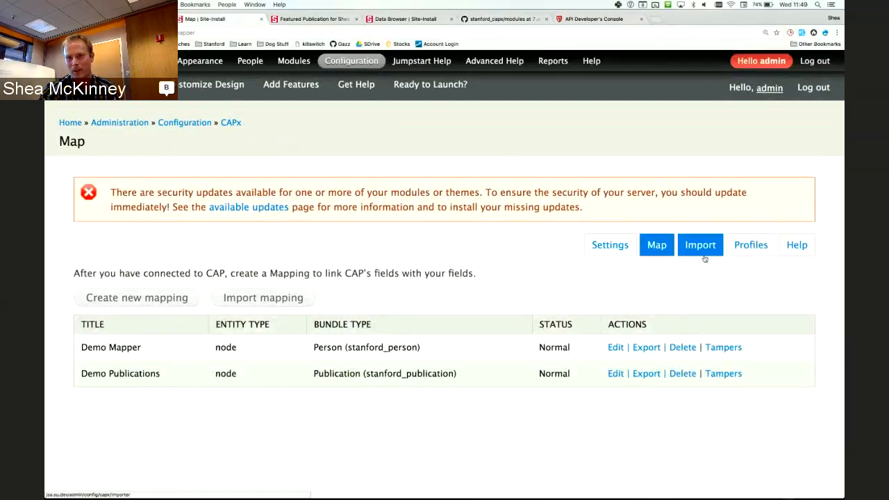
click(616, 347)
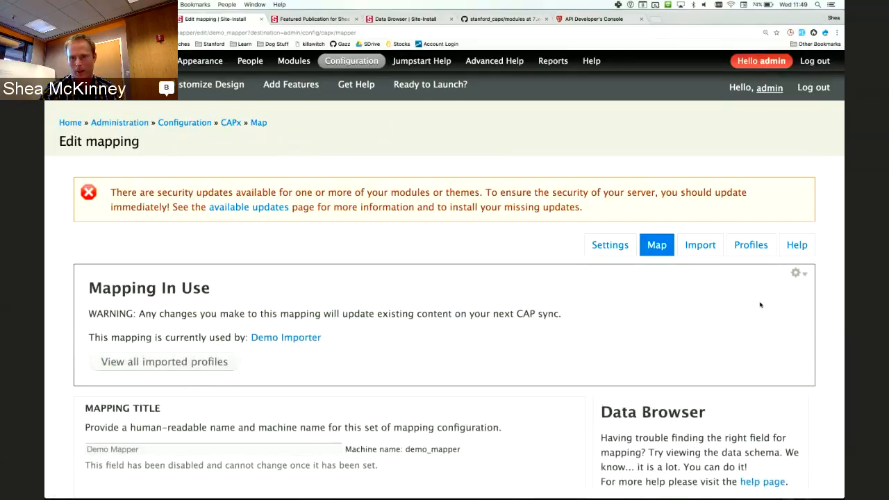
scroll(744, 364, down, 1)
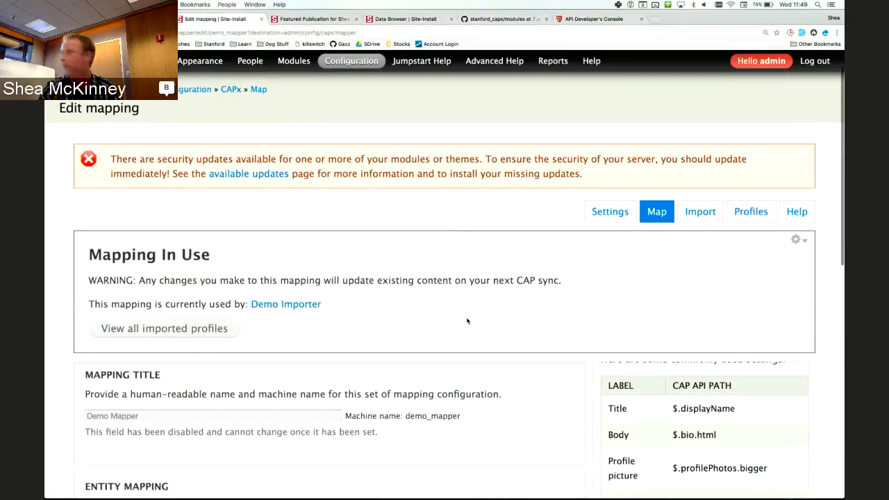
scroll(367, 342, down, 2)
scroll(695, 389, up, 3)
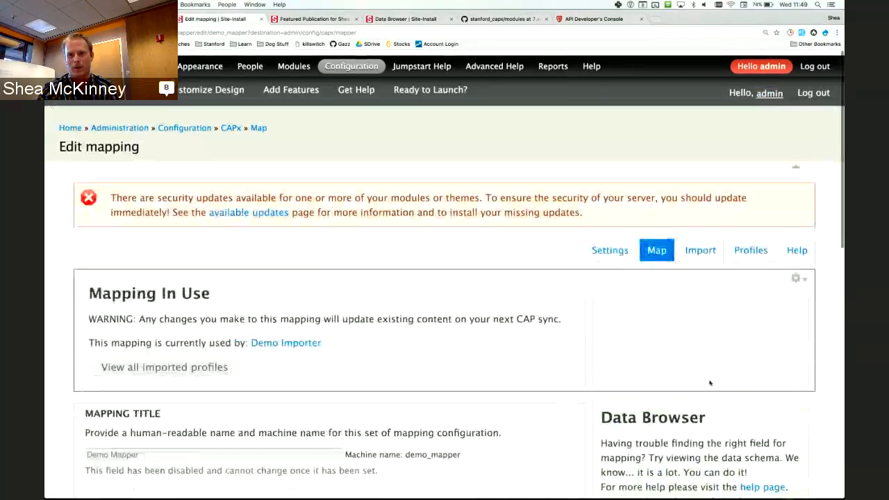
Browse the profile fields in the CAP Data Browser, then return to the Demo Mapper edit page
click(657, 377)
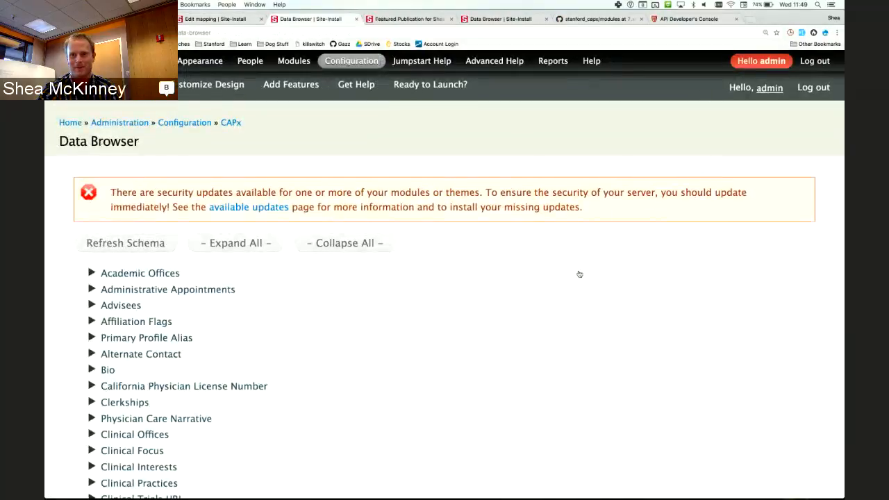
scroll(730, 313, down, 15)
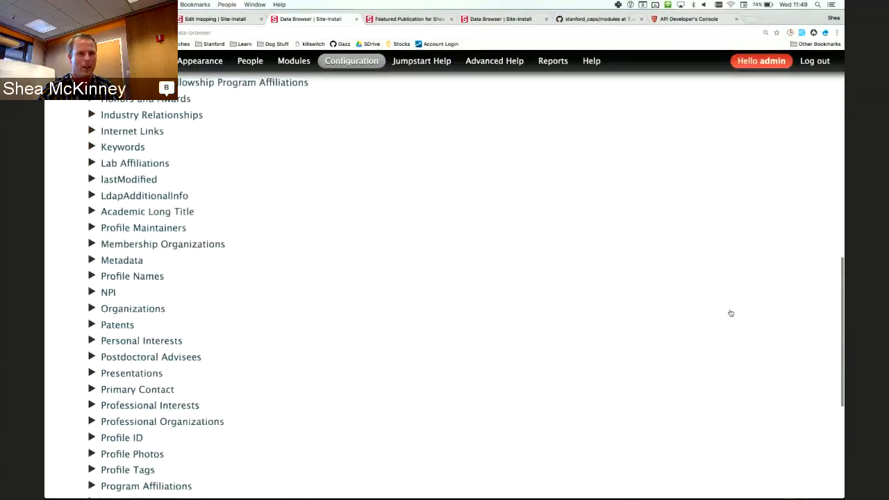
scroll(730, 312, up, 5)
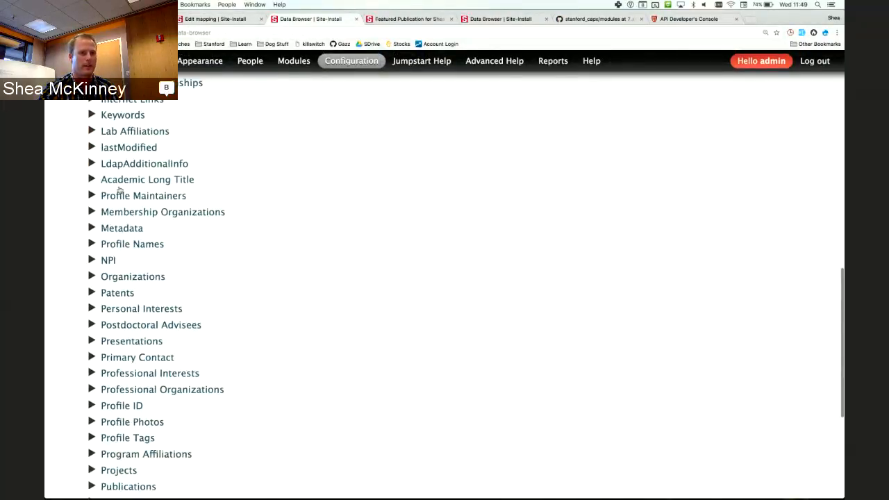
scroll(387, 168, up, 8)
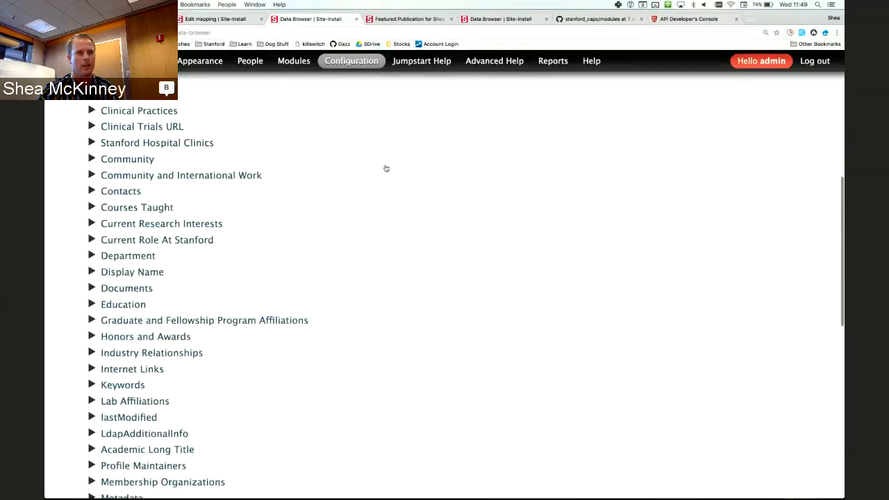
scroll(386, 169, up, 5)
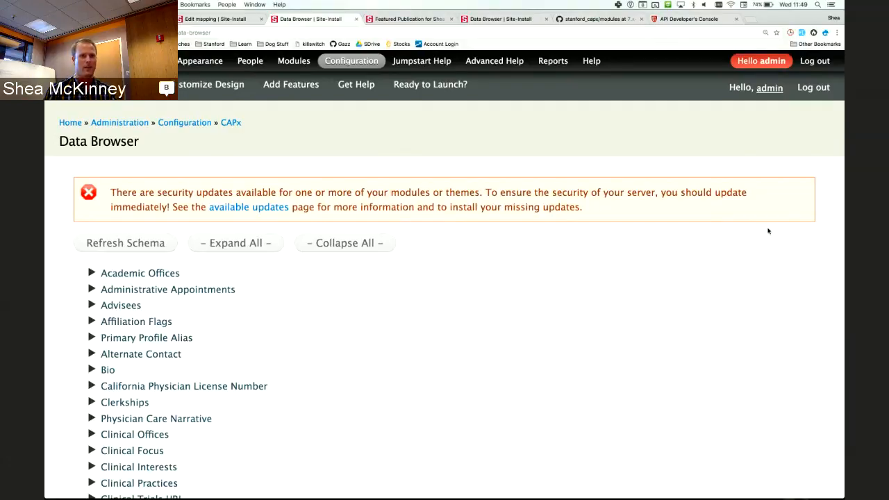
scroll(769, 231, down, 15)
scroll(768, 230, up, 10)
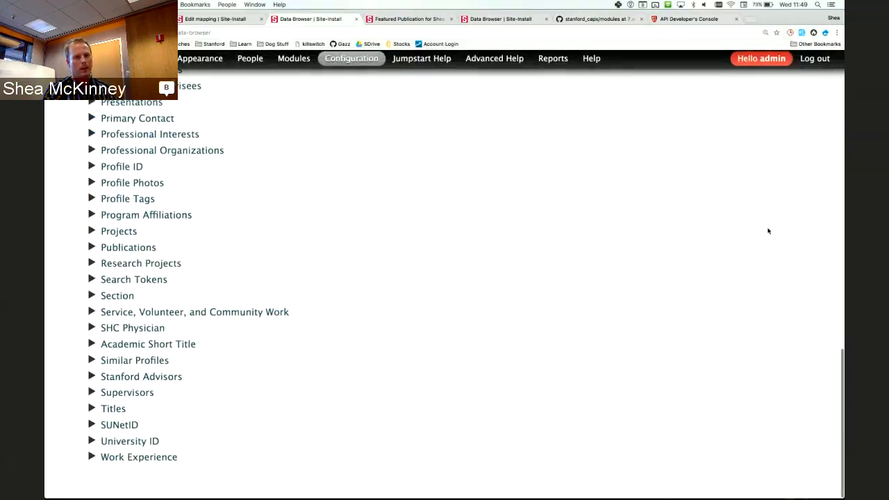
scroll(768, 231, up, 5)
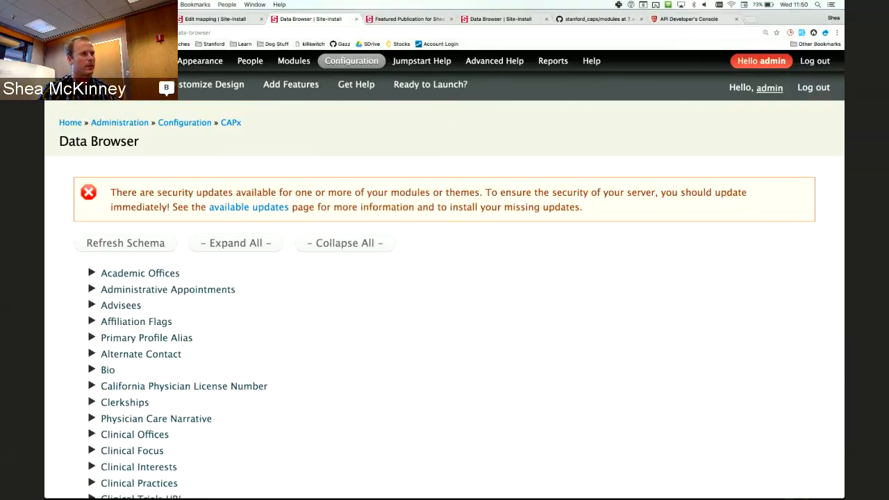
click(199, 22)
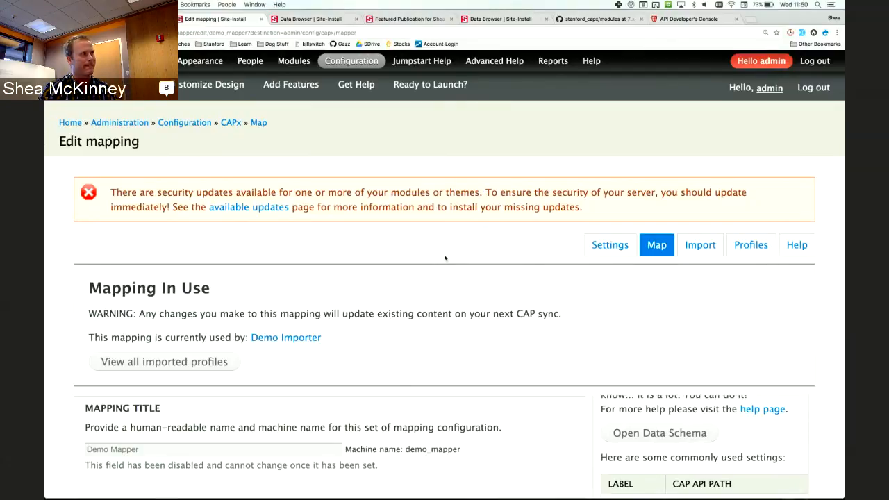
Open the Publications Importer's Filters page from the CAPx Import list
click(700, 244)
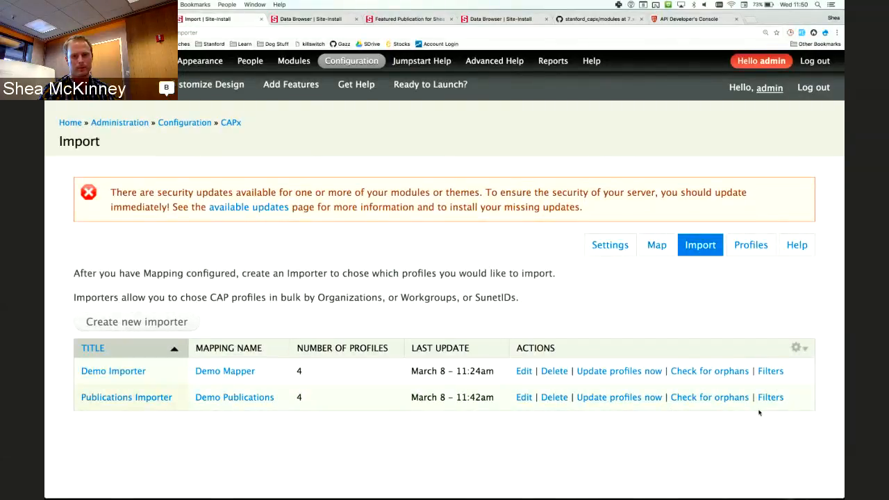
click(770, 398)
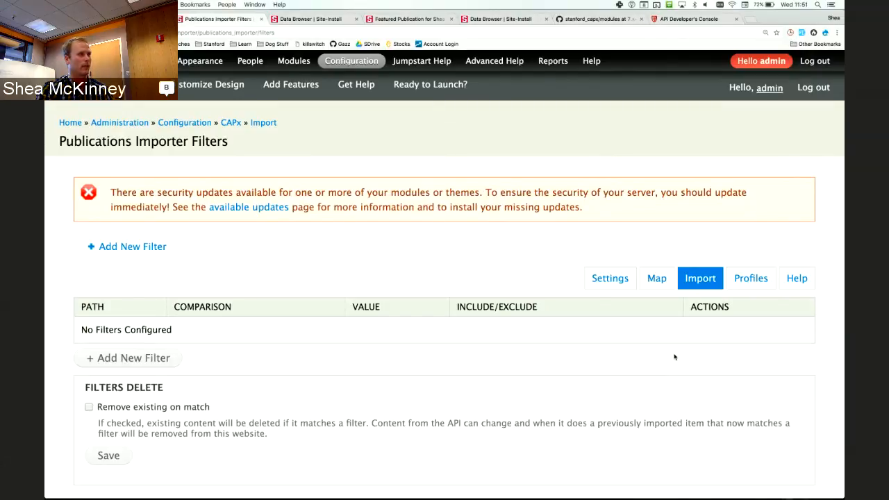
mouse_move(578, 68)
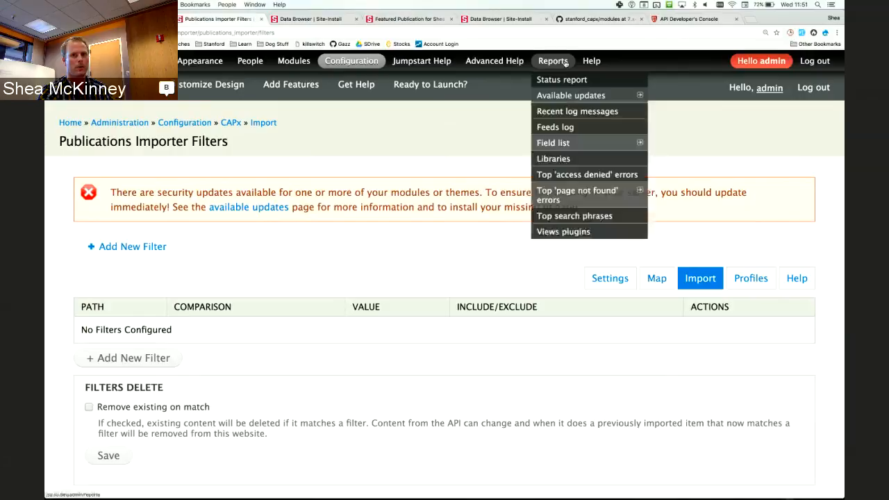
click(568, 112)
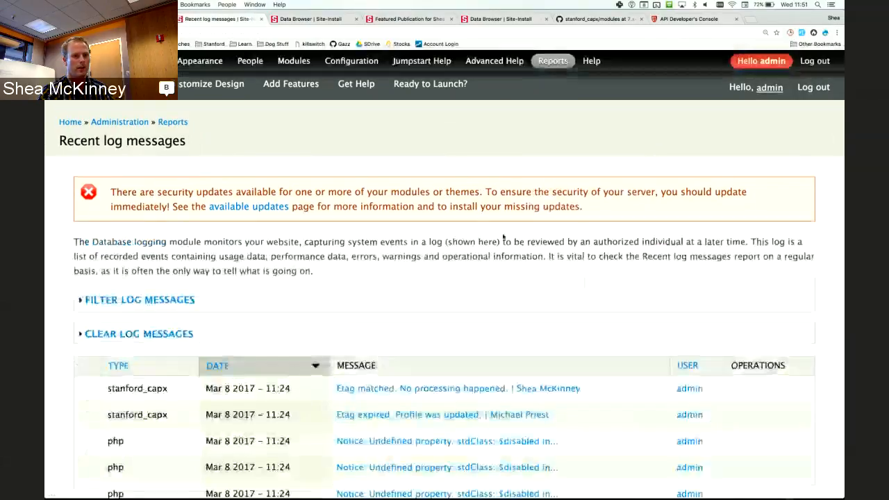
scroll(505, 238, down, 5)
scroll(504, 237, up, 4)
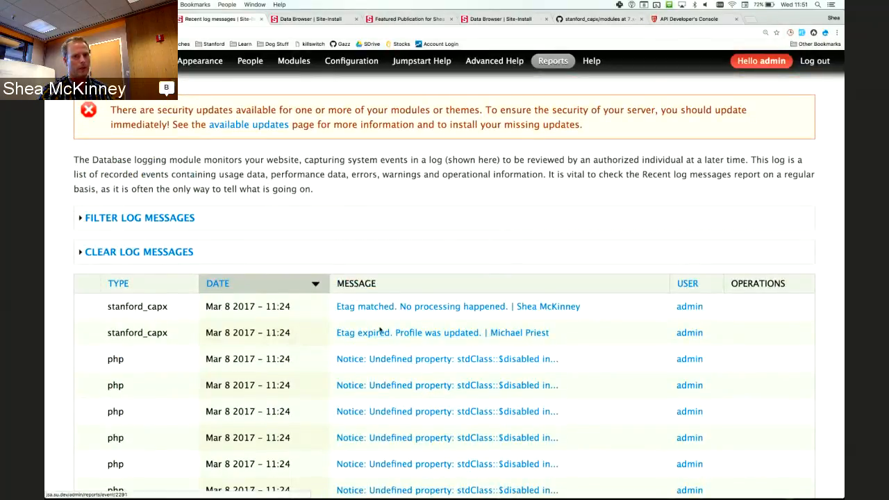
scroll(465, 356, down, 10)
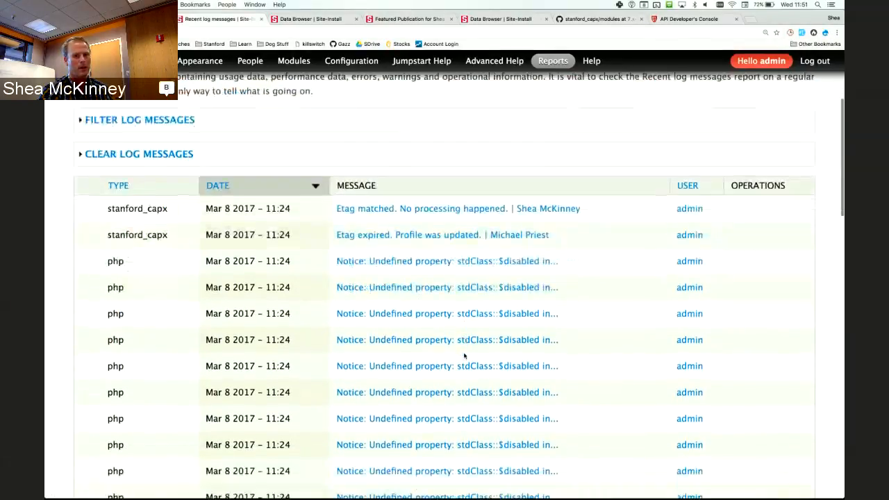
scroll(465, 357, down, 5)
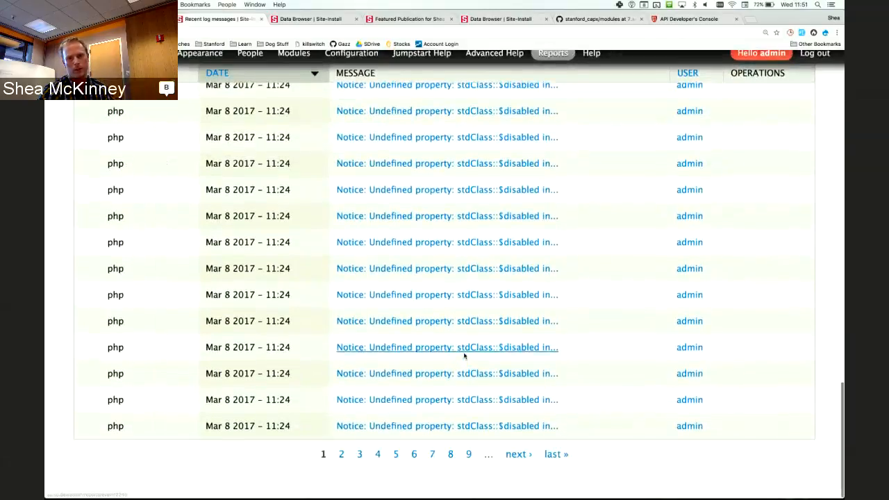
key(super+Left)
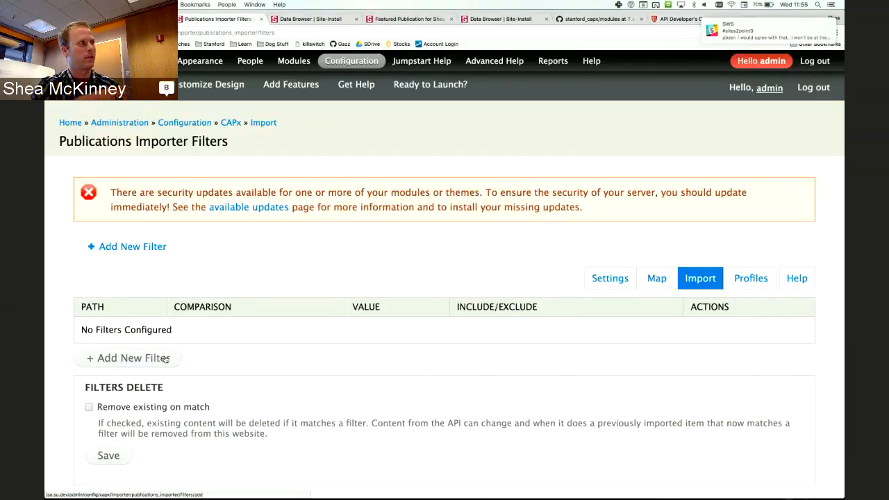
Start a new Publications Importer filter on path $.displayName with the Contains operation
click(166, 359)
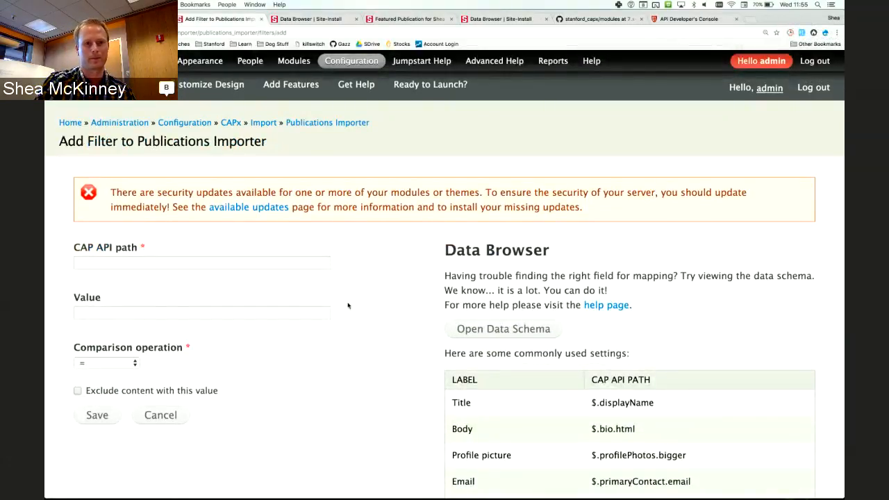
scroll(359, 315, down, 2)
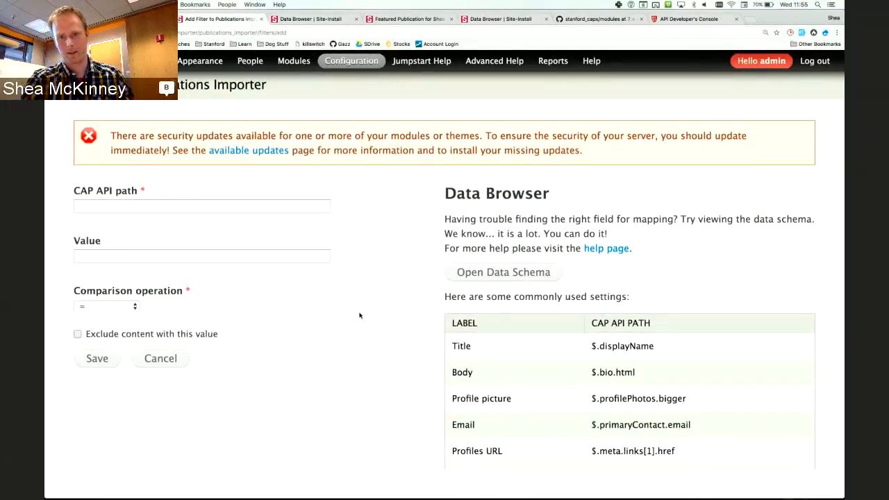
click(231, 203)
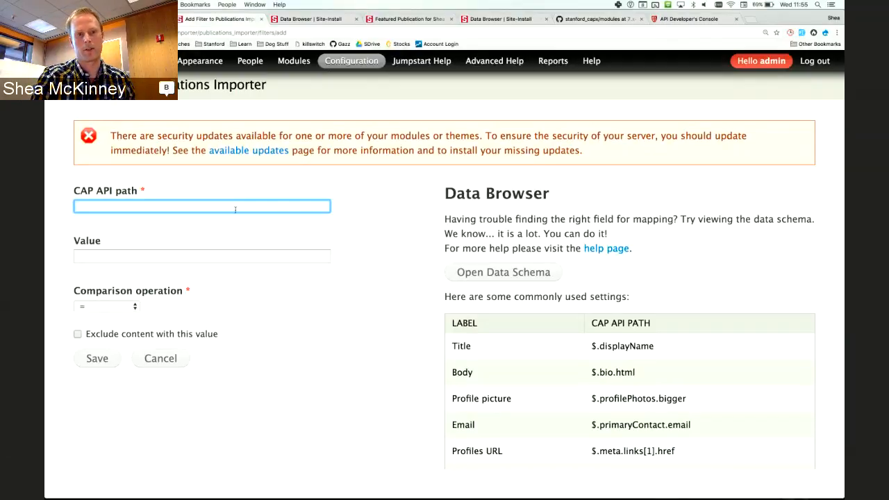
click(97, 310)
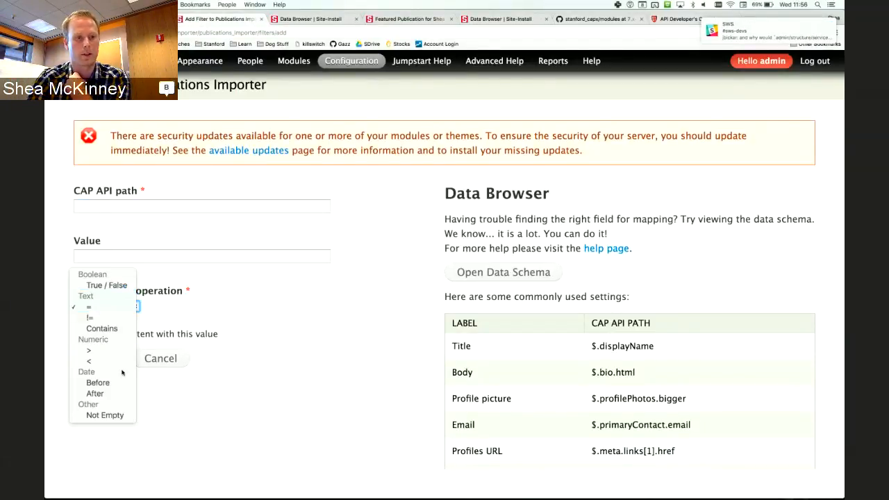
click(110, 331)
triple_click(635, 348)
key(ctrl+c)
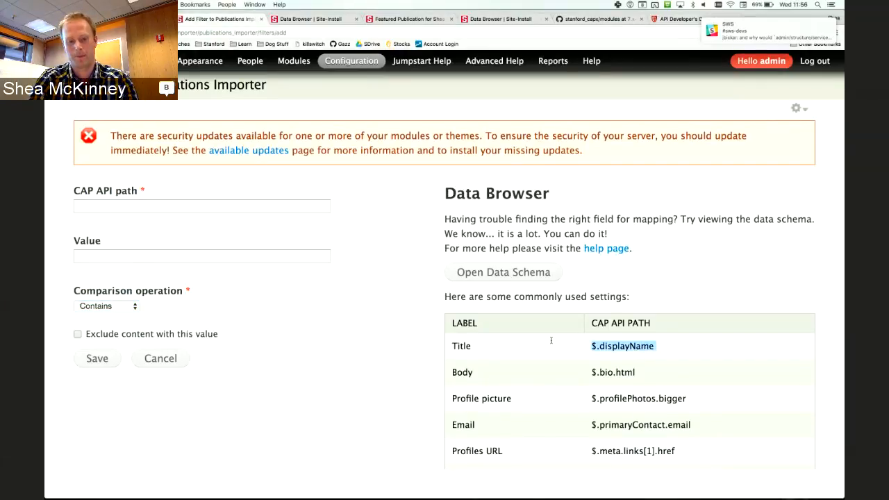
click(232, 207)
key(ctrl+v)
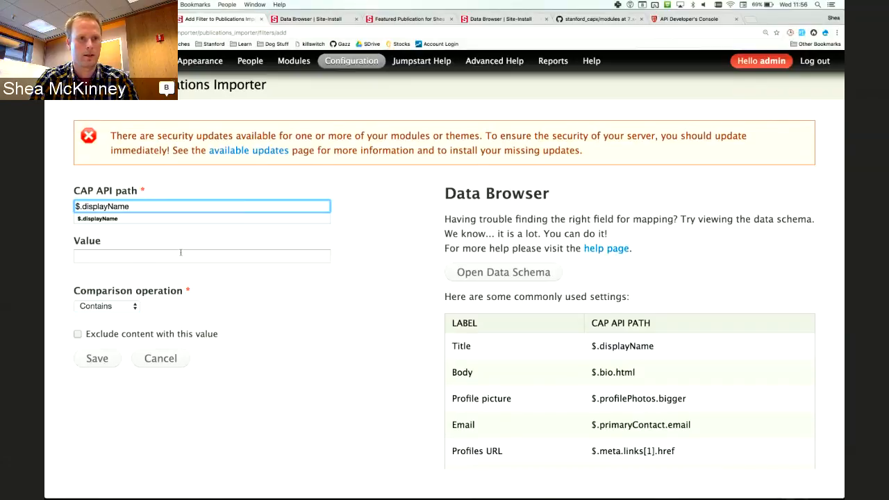
Enter a person's first name as the match value, set the filter to Exclude, and save it
click(181, 252)
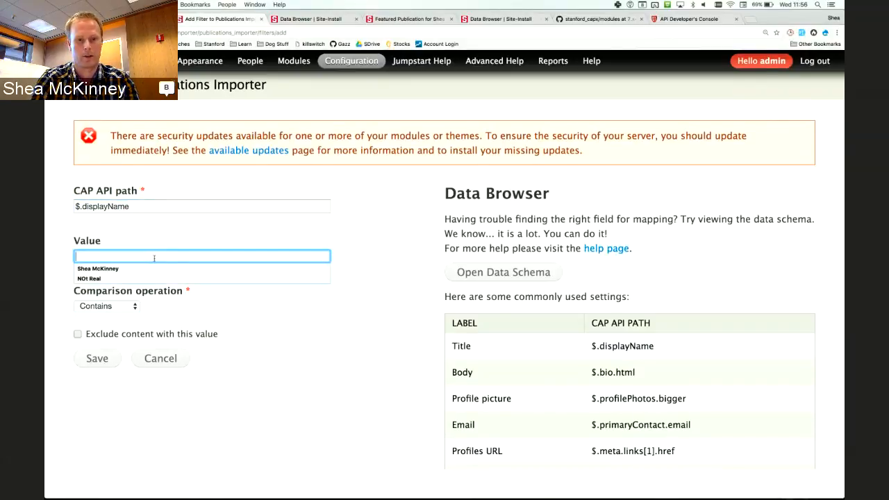
text(Shea)
click(270, 233)
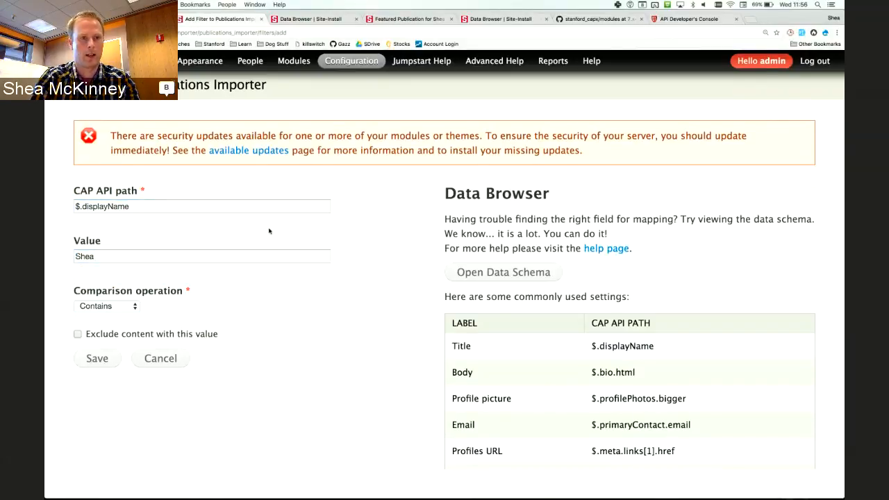
click(108, 336)
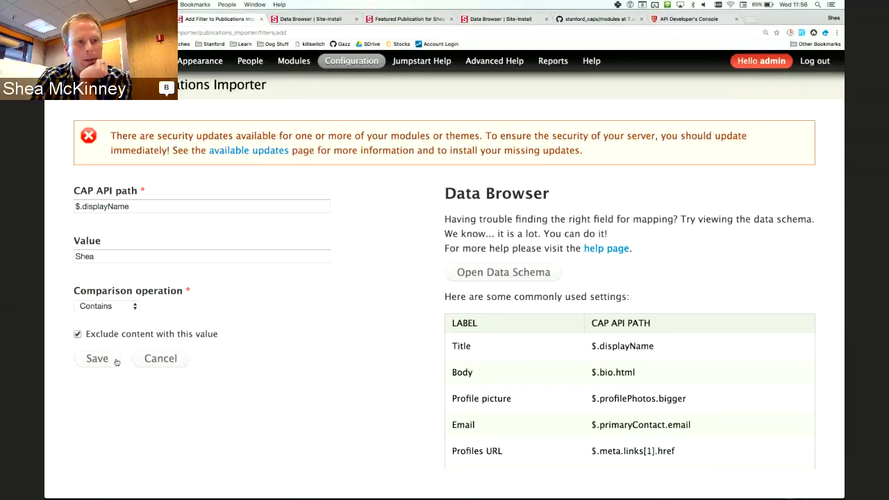
click(116, 361)
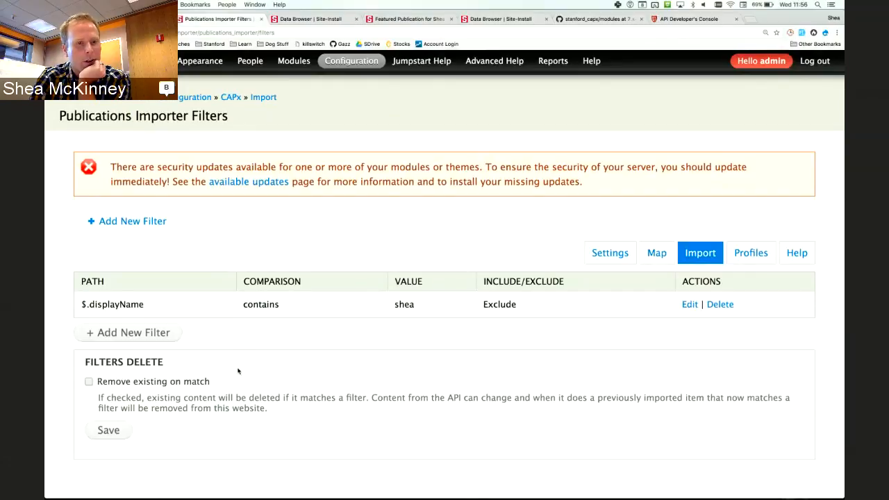
Enable Remove existing on match for the Publications Importer filters, save, and return to Import
click(89, 382)
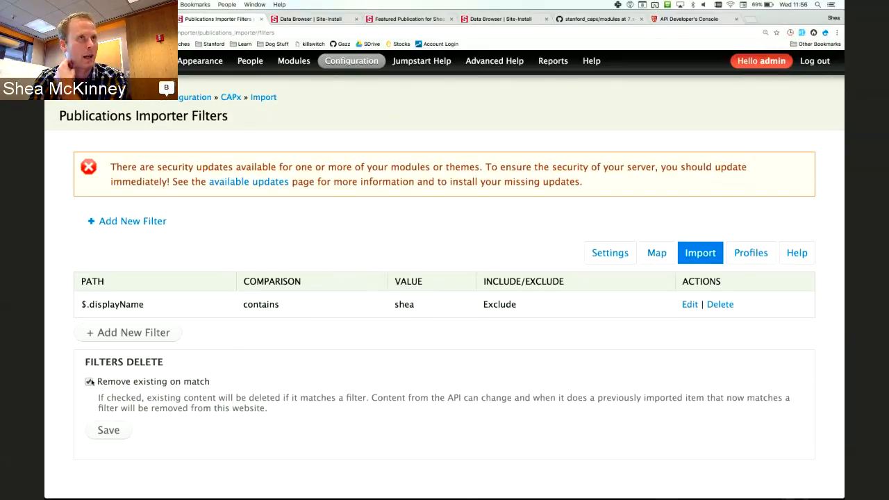
click(111, 431)
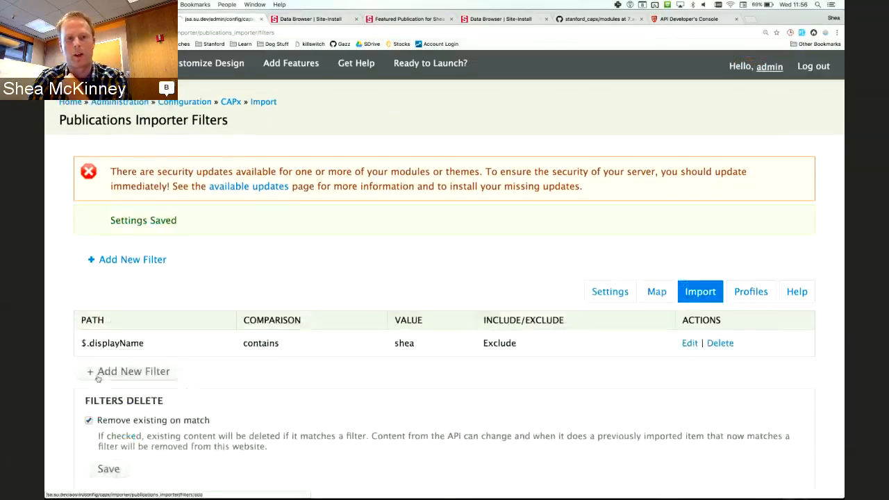
drag(107, 442, 224, 443)
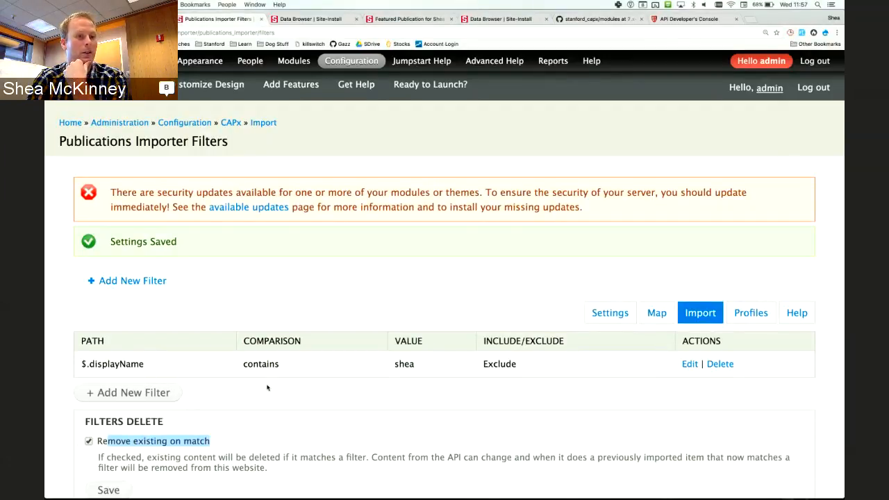
drag(59, 139, 229, 141)
click(238, 141)
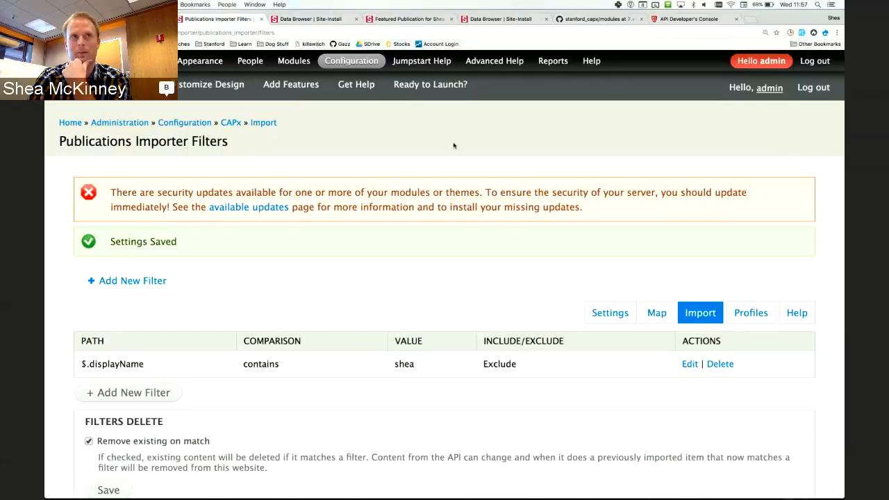
scroll(354, 280, down, 3)
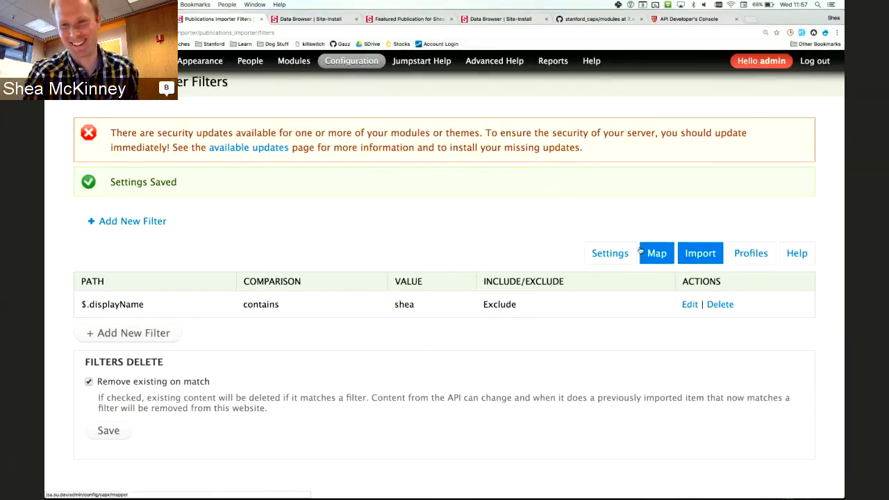
click(698, 255)
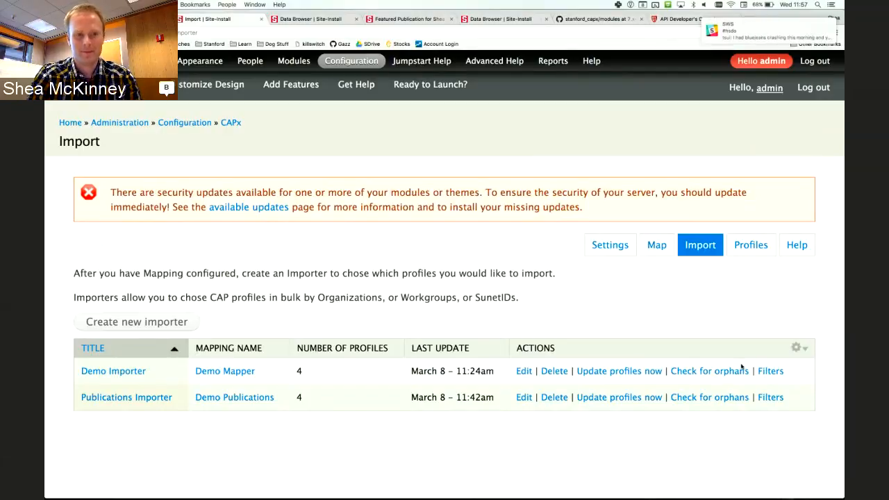
Add a Demo Importer filter where $.displayName Contains a person's first name
click(771, 371)
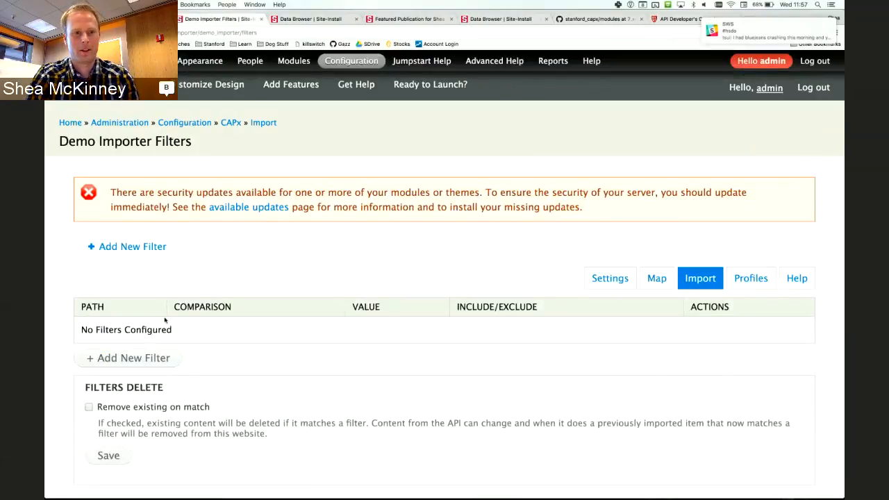
click(136, 358)
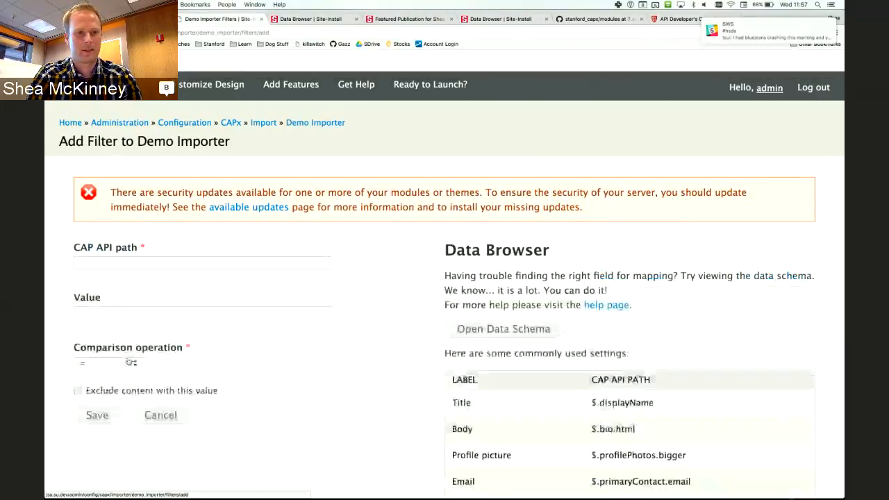
click(139, 266)
key(Down)
key(Return)
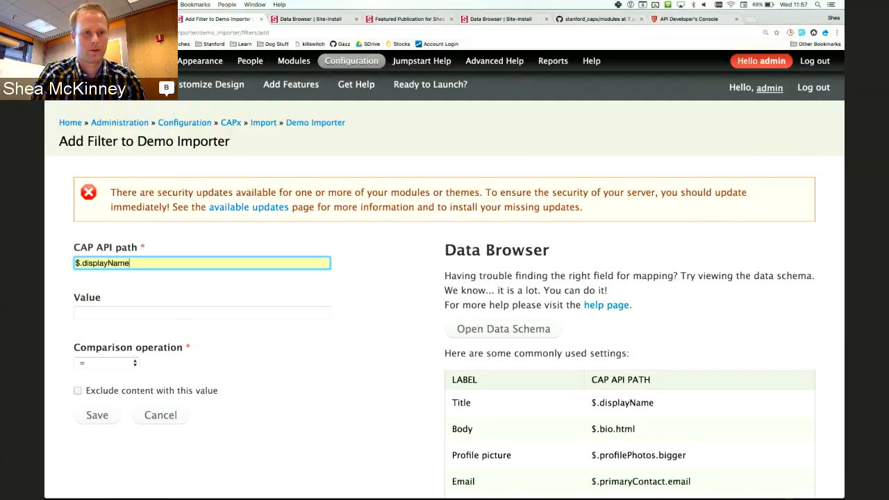
key(Tab)
text(shea)
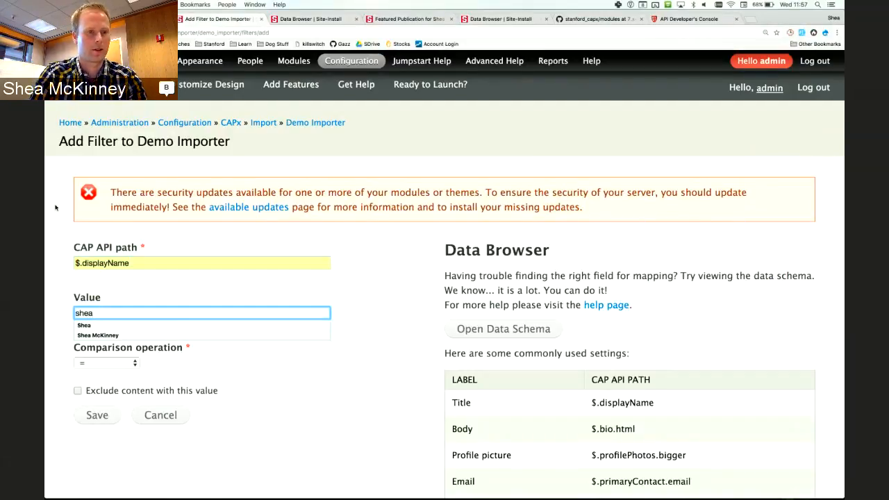
click(79, 329)
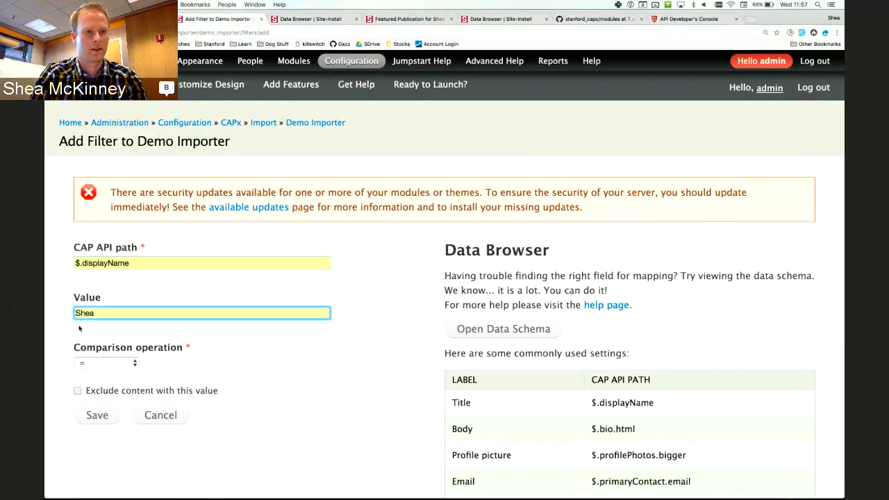
click(114, 373)
click(113, 386)
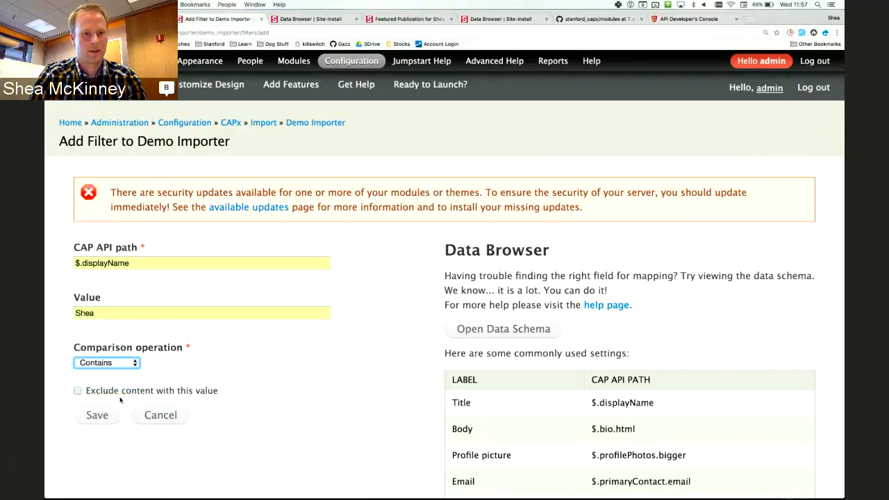
click(101, 416)
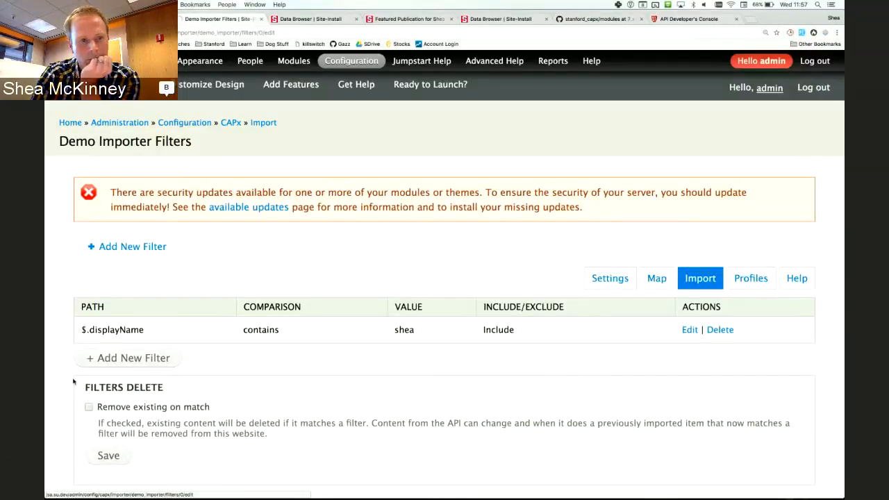
Make that filter Exclude matches, enable Remove existing on match, and save both
click(690, 330)
click(77, 390)
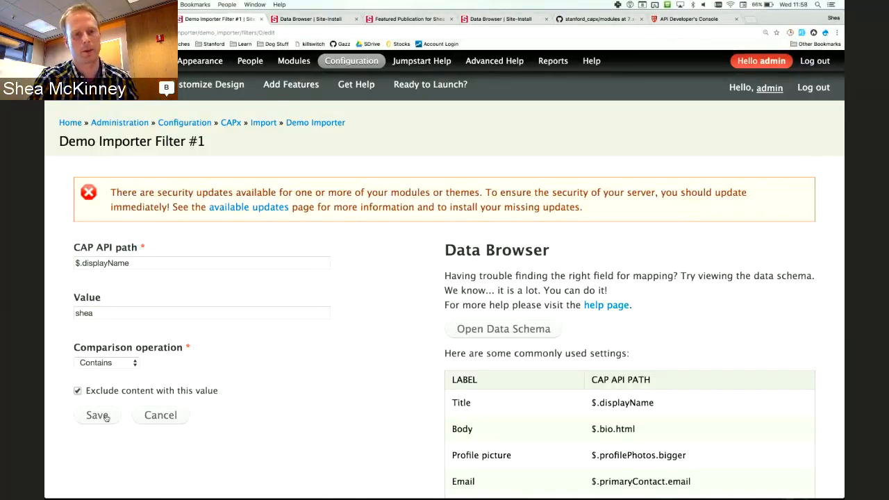
click(104, 416)
scroll(118, 403, down, 1)
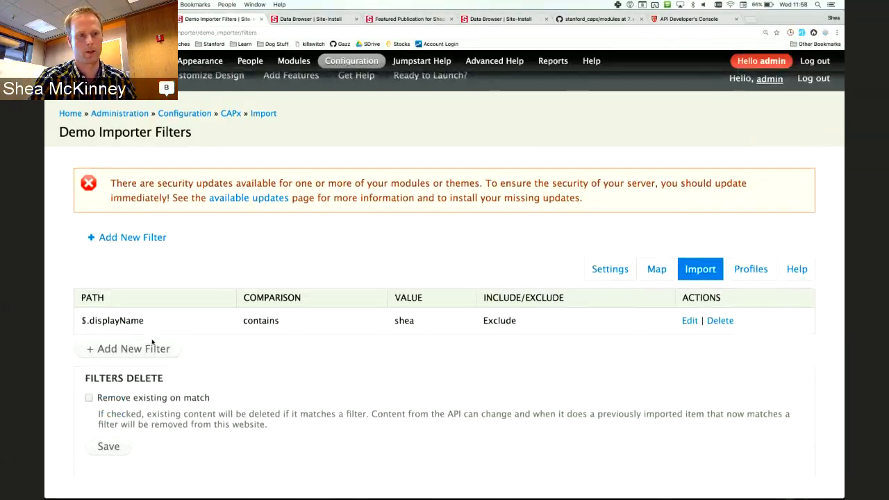
click(129, 382)
click(117, 430)
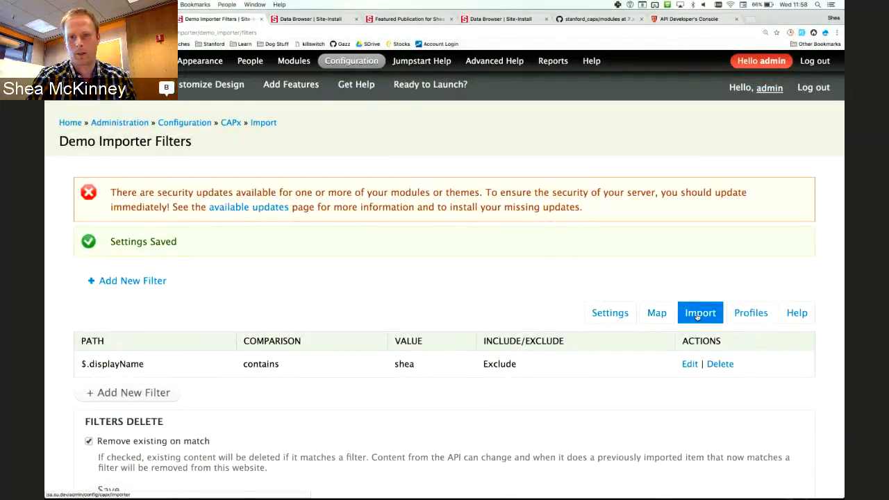
click(698, 314)
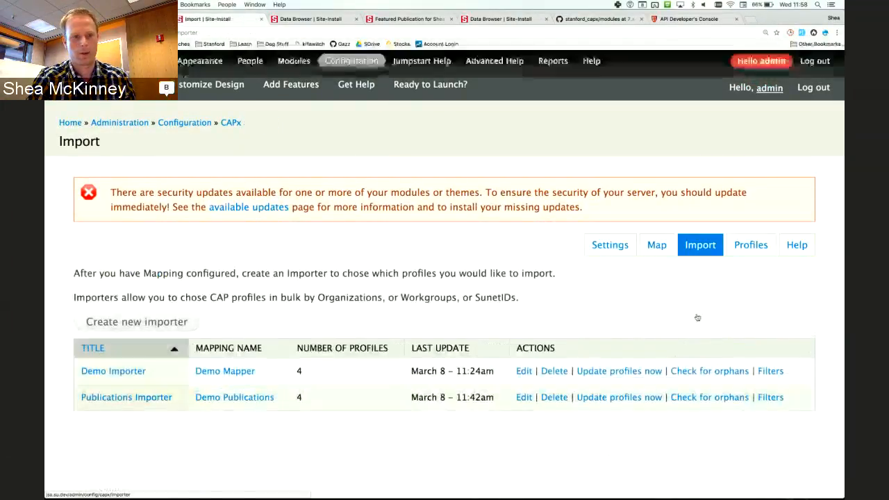
Check Demo Importer for orphans, sync Publications Importer profiles, and close duplicate tabs
super+click(734, 373)
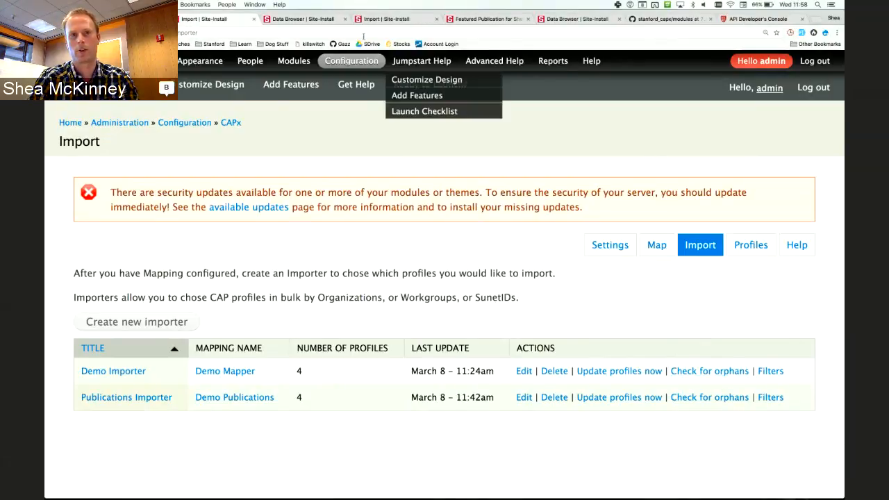
click(379, 20)
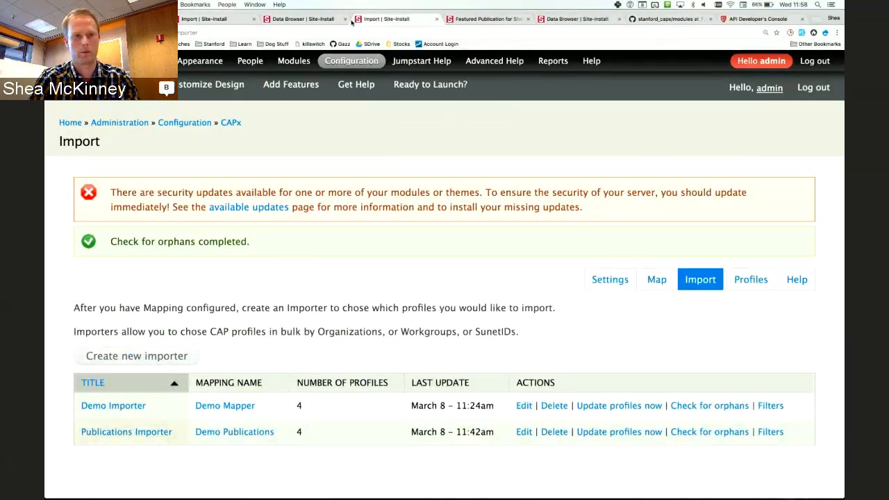
key(super+w)
key(super+w)
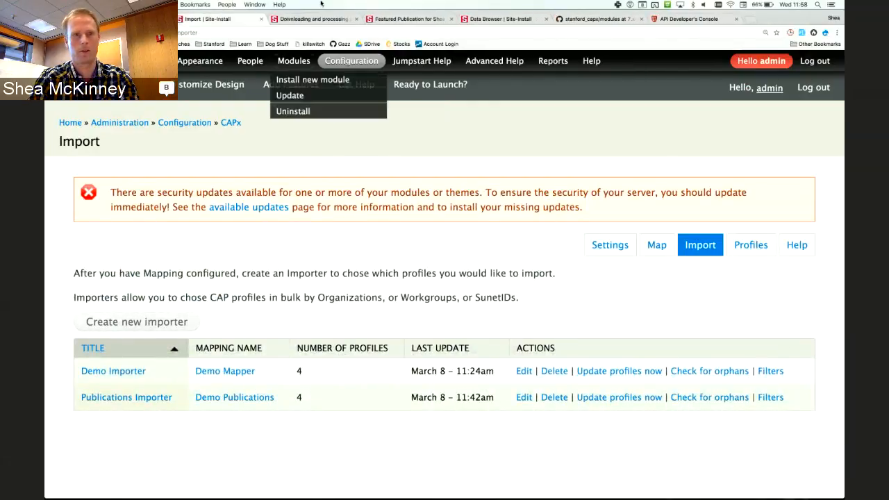
click(314, 19)
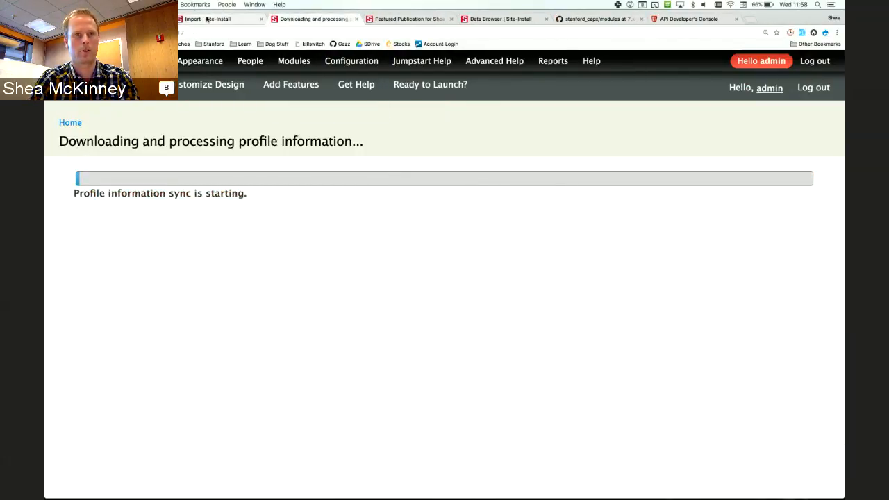
click(207, 18)
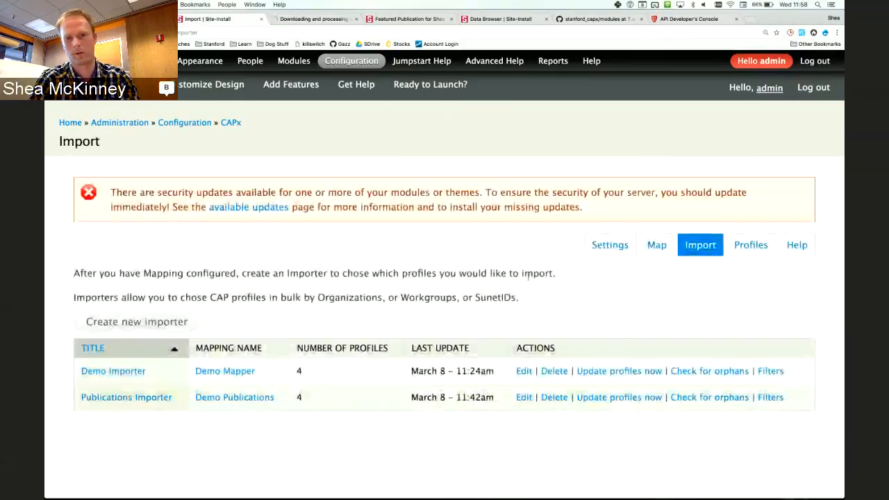
click(627, 400)
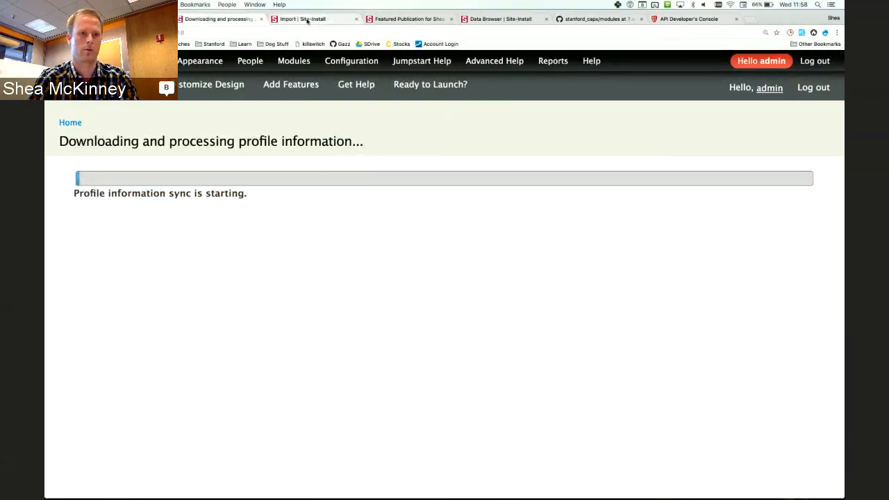
middle_click(307, 19)
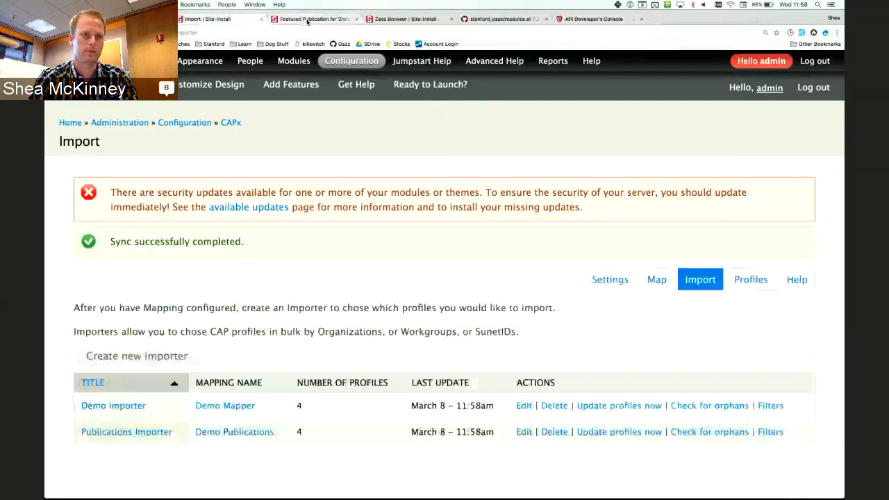
Review the imported CAPx profiles and the two new Hello Demo Person nodes in Content
click(751, 279)
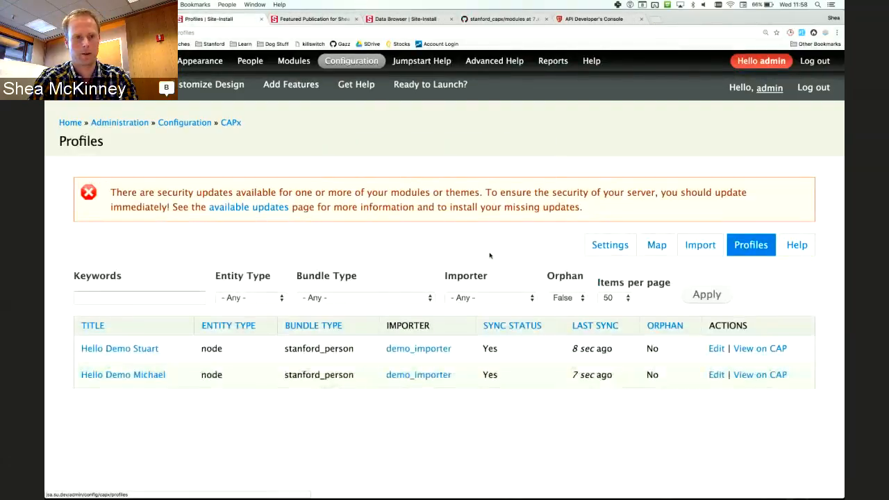
drag(69, 358, 550, 416)
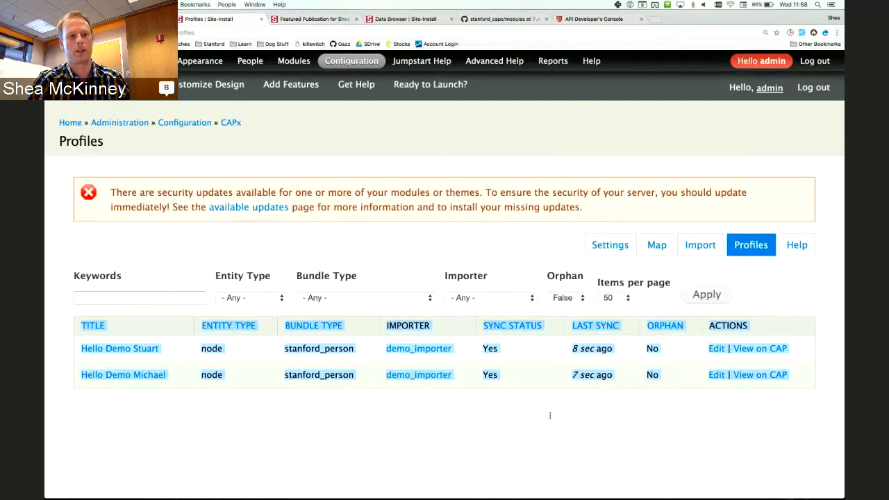
click(553, 416)
click(94, 61)
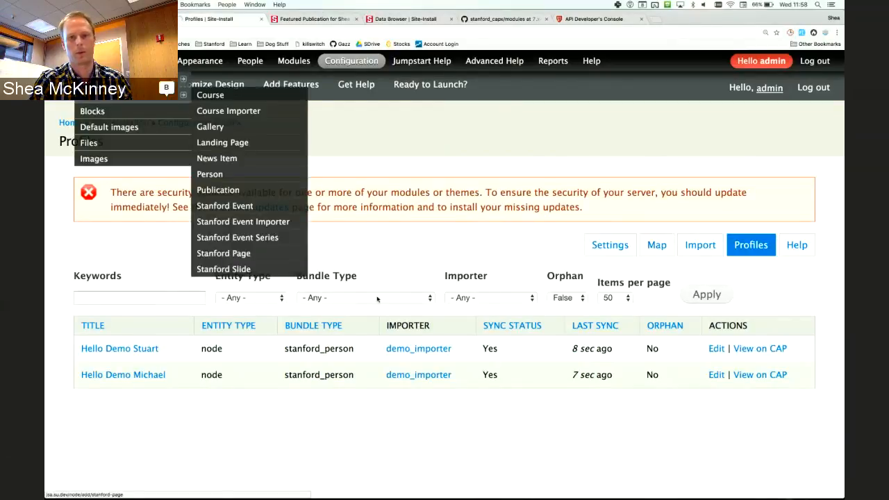
scroll(377, 299, down, 3)
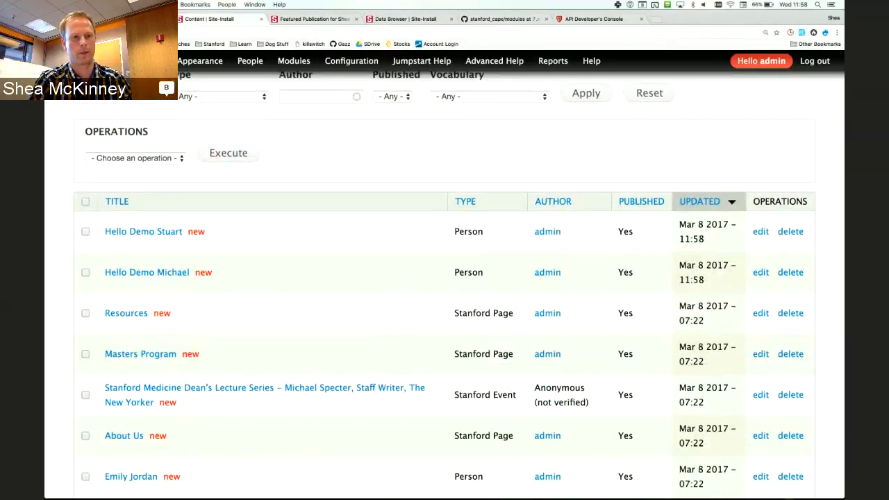
scroll(188, 373, down, 1)
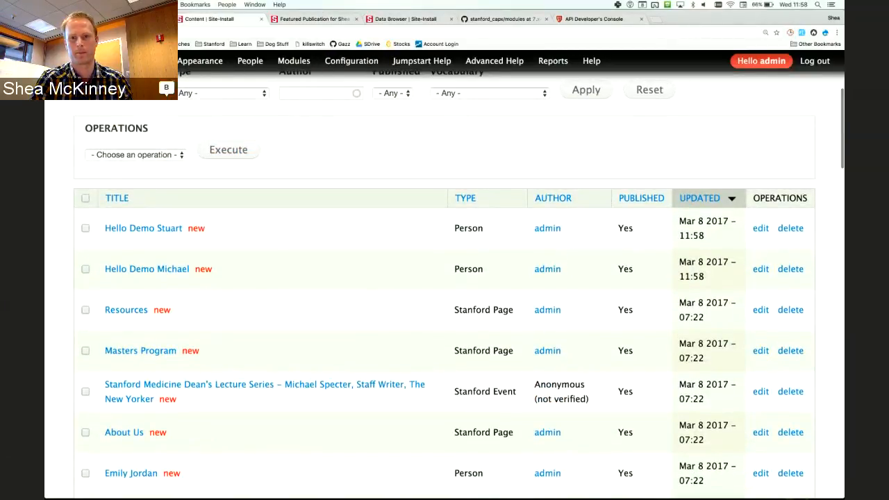
scroll(453, 247, down, 5)
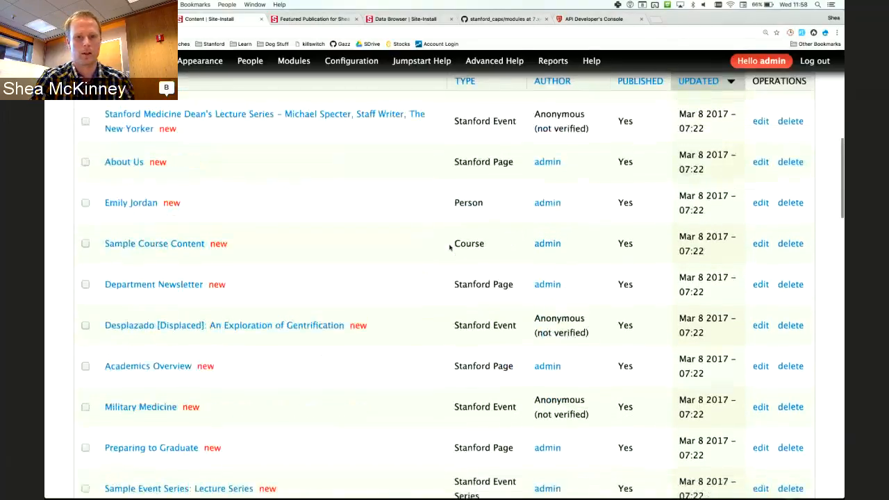
scroll(451, 247, up, 10)
scroll(451, 248, down, 2)
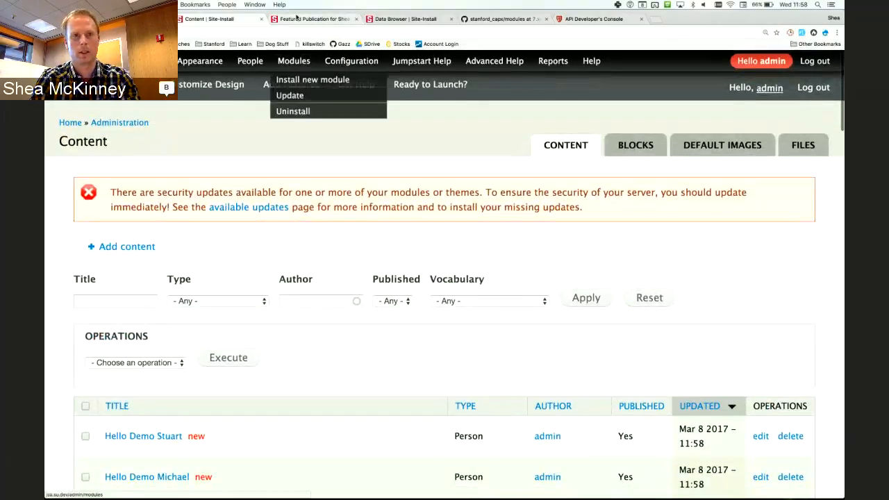
Switch back to the CAPx Settings page showing the processing limit of 100
click(299, 19)
click(128, 19)
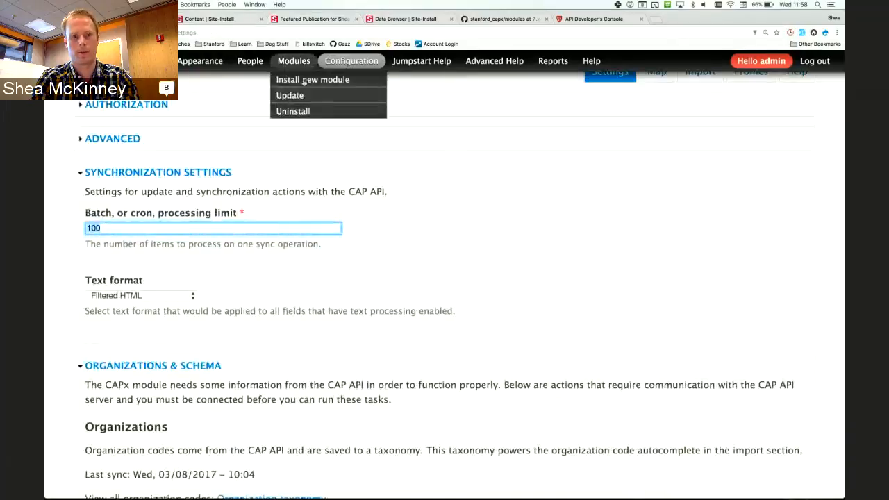
scroll(330, 273, up, 1)
scroll(330, 273, up, 4)
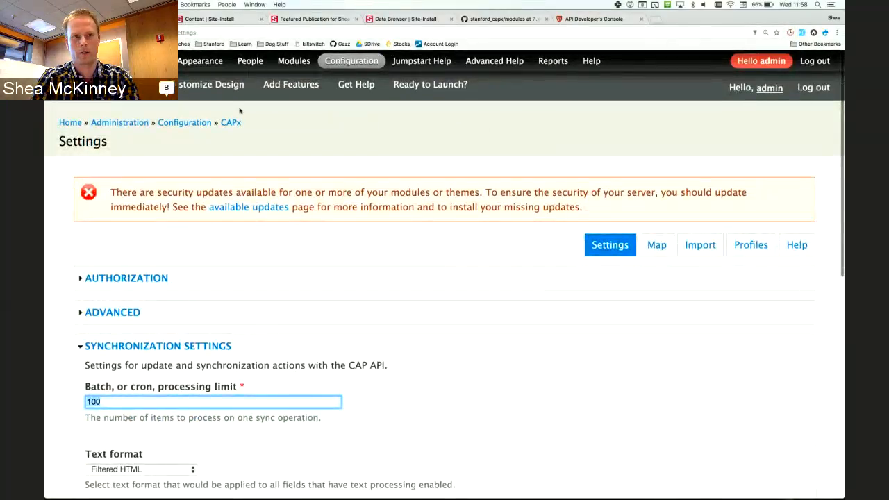
Go from the CAPx overview to the Map page listing Demo Mapper and Demo Publications
click(239, 124)
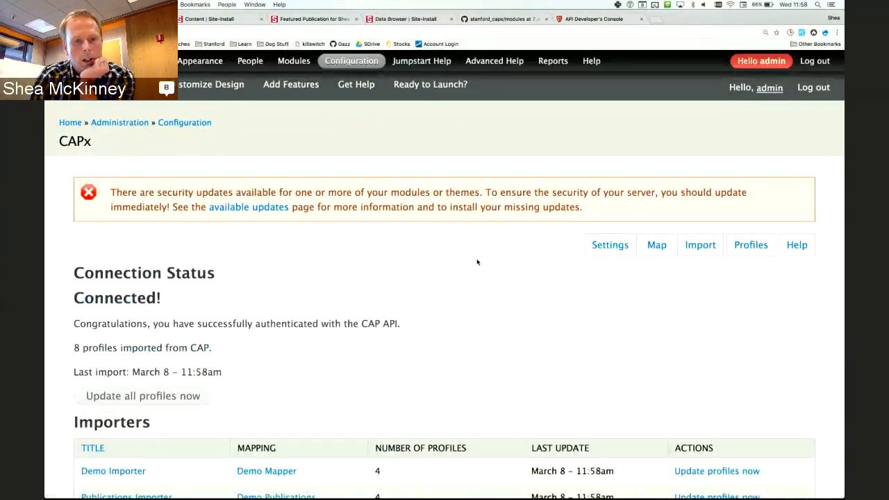
click(656, 245)
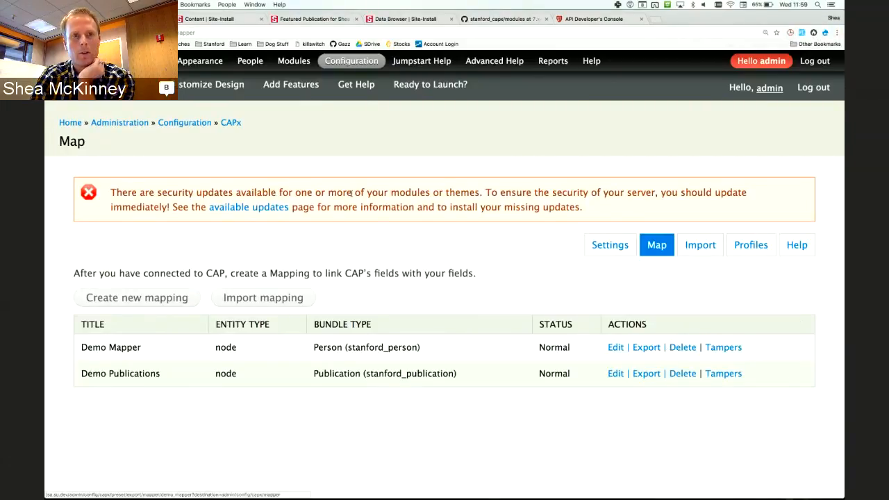
mouse_move(250, 61)
mouse_move(282, 96)
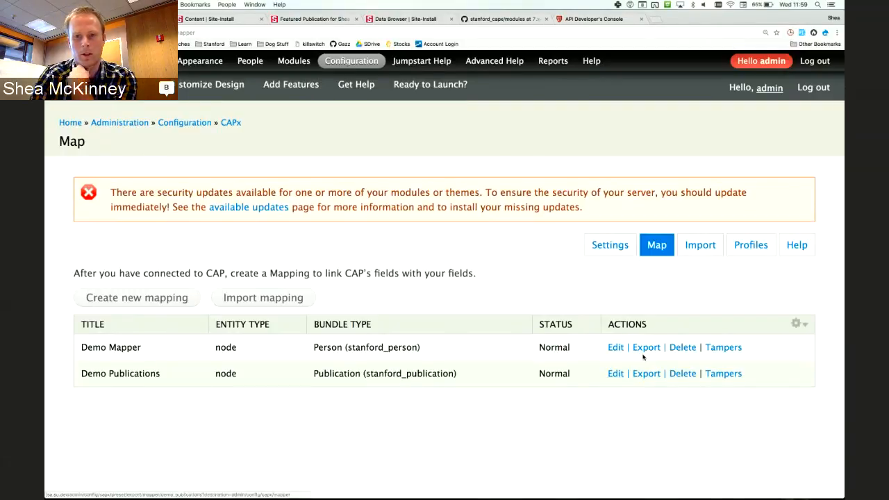
Export Demo Mapper and copy its entire configuration JSON, including the tamper entries
click(646, 348)
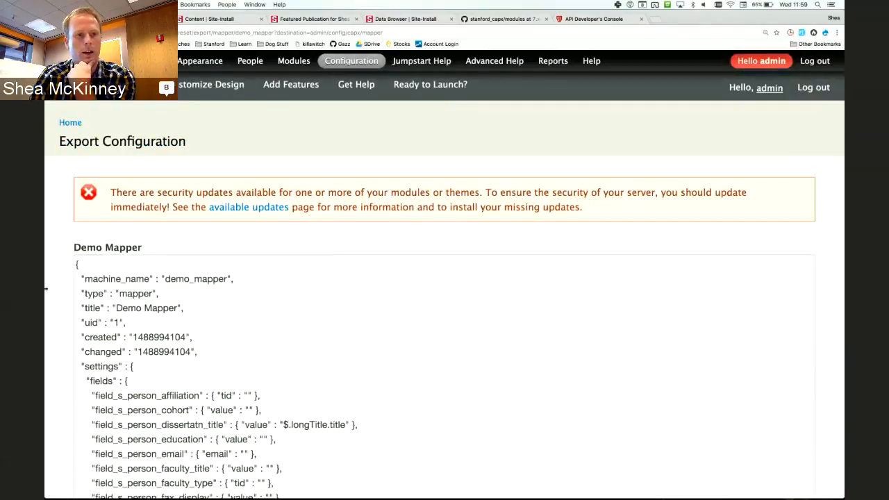
scroll(58, 294, down, 5)
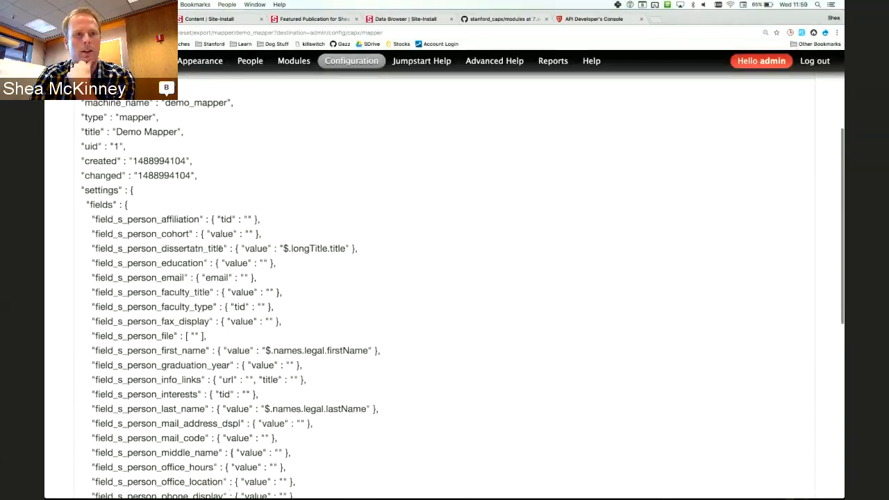
click(221, 248)
key(super+a)
key(super+c)
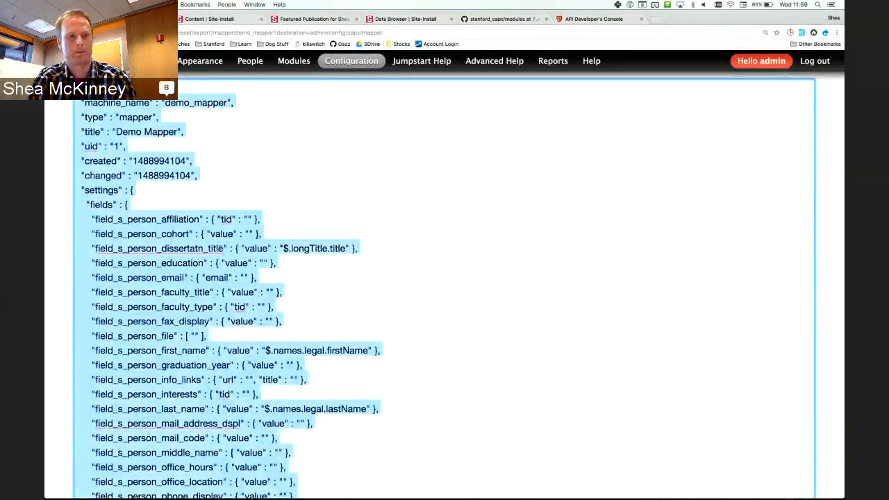
click(342, 197)
scroll(341, 197, down, 10)
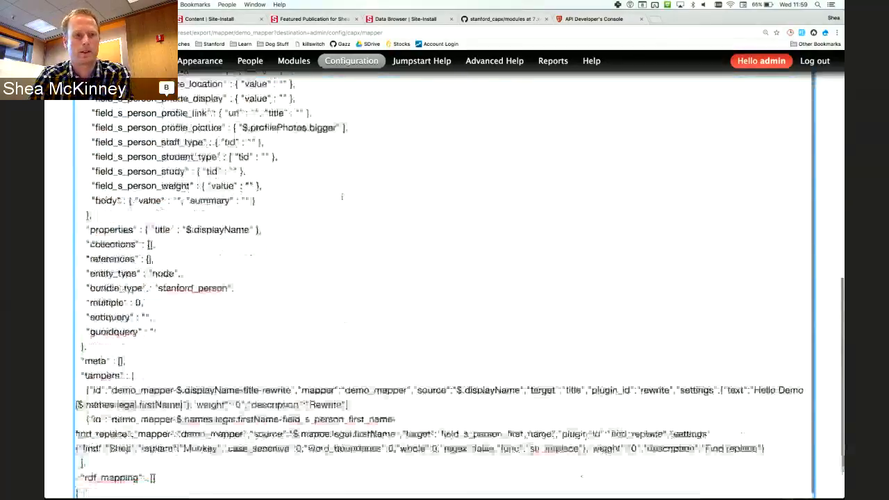
drag(86, 355, 184, 384)
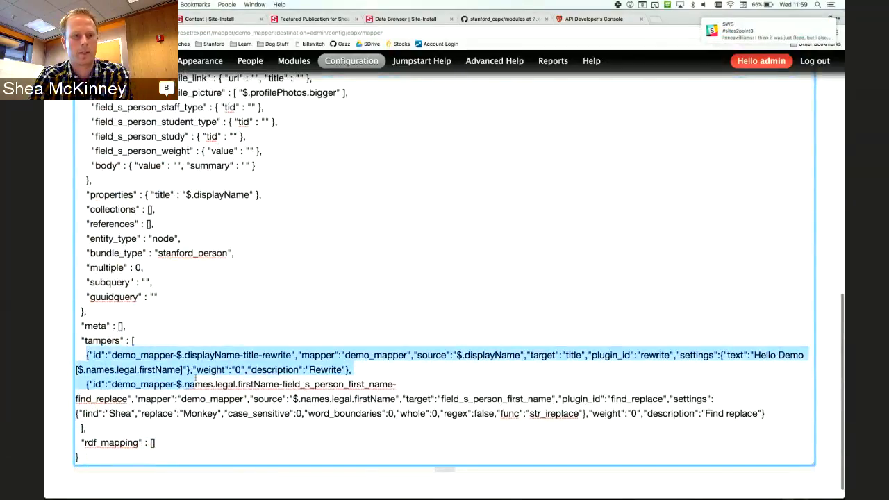
double_click(198, 384)
triple_click(196, 384)
scroll(196, 379, up, 10)
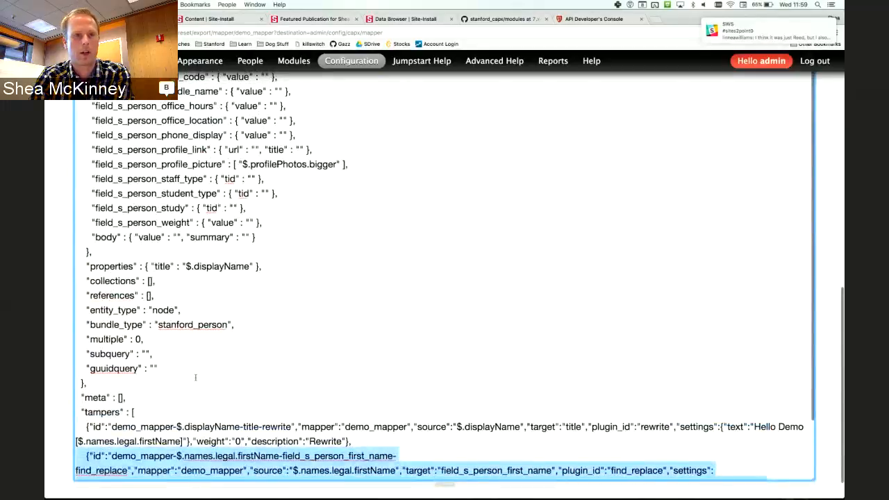
key(super+a)
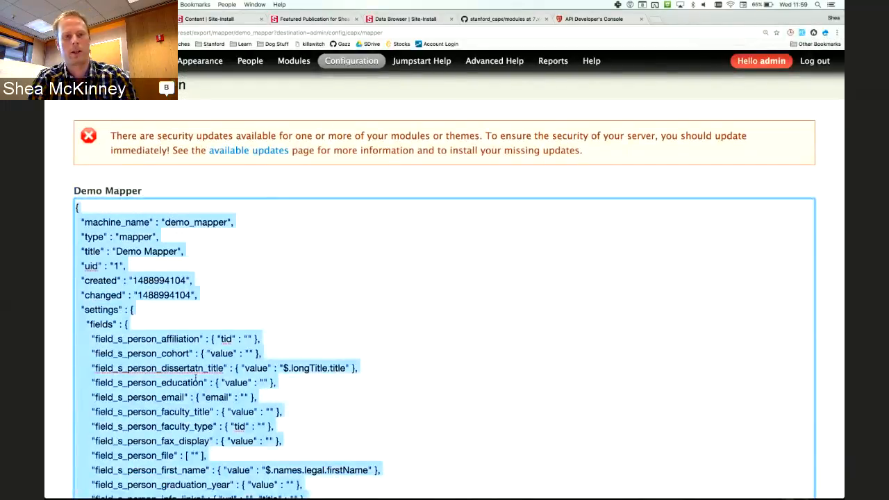
scroll(482, 171, up, 2)
scroll(482, 171, left, 5)
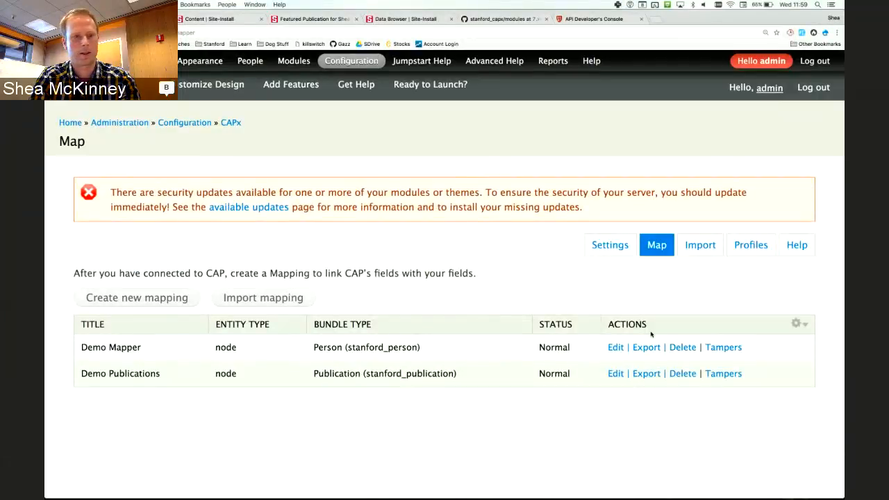
Start deleting Demo Mapper but cancel, then begin importing a new mapping
click(683, 347)
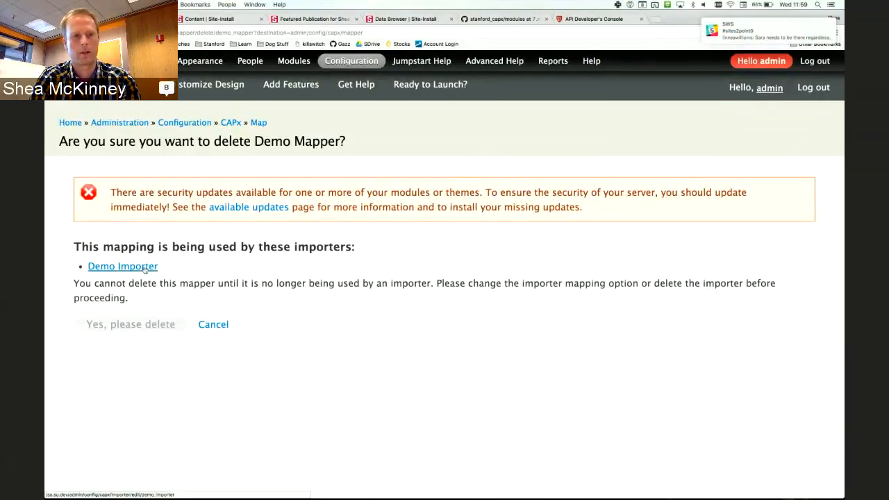
click(213, 324)
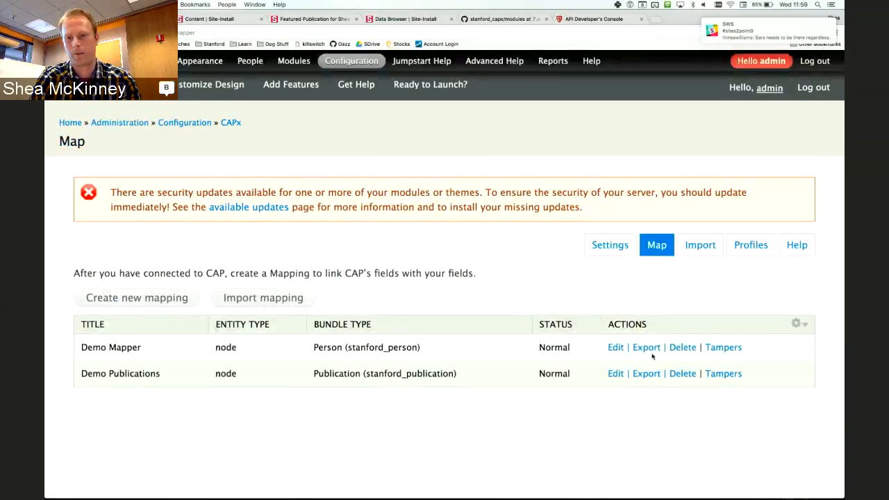
click(252, 298)
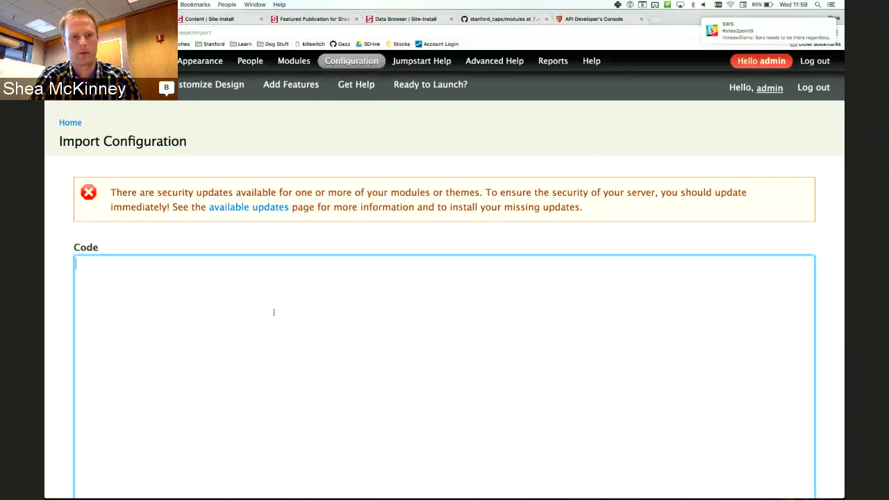
Paste the mapper JSON and change its machine name to demo_mapper_2 and title to Demo Mapper 2
key(super+v)
scroll(274, 336, up, 6)
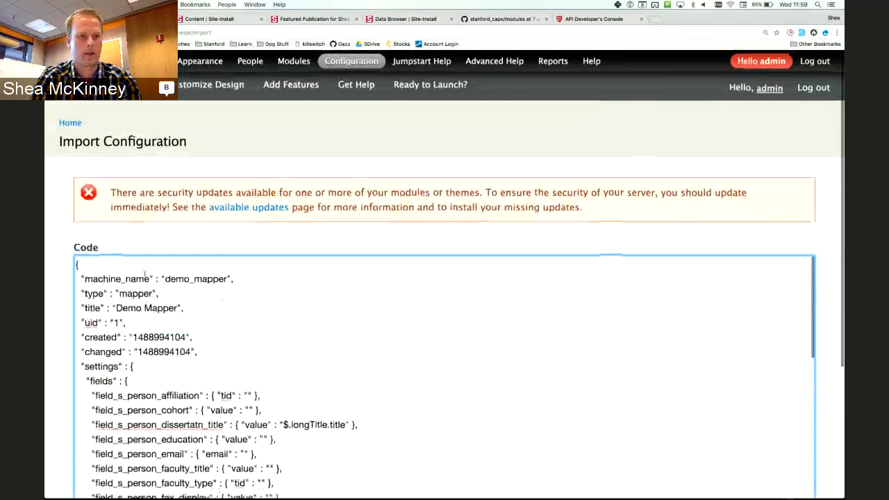
click(229, 278)
text(_2)
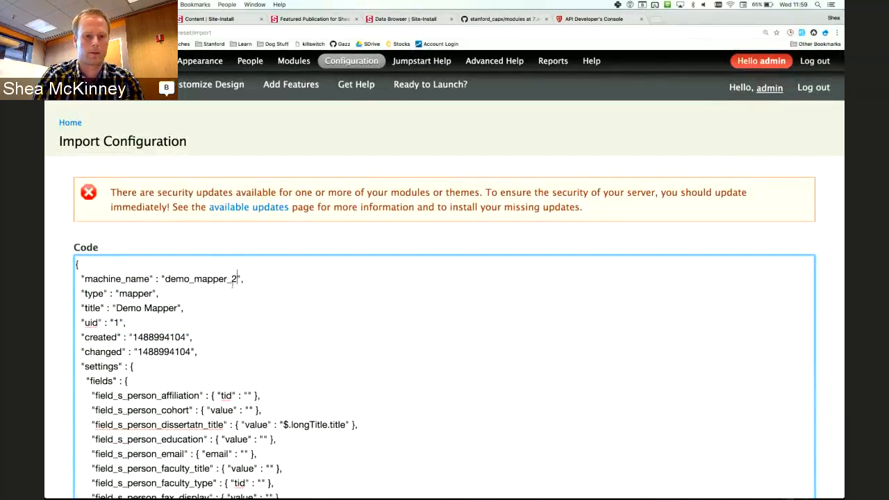
click(175, 307)
text(2)
Rename both tamper ids from demo_mapper to demo_mapper_2
double_click(215, 278)
key(ctrl+c)
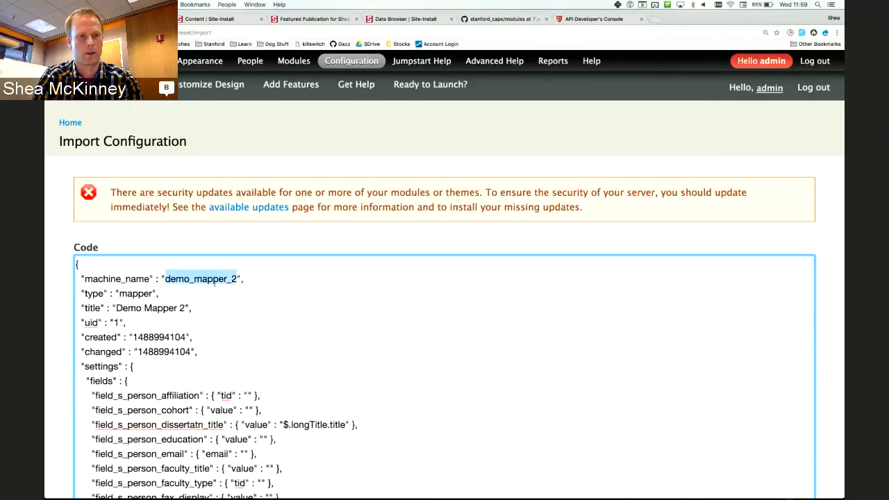
scroll(215, 282, down, 15)
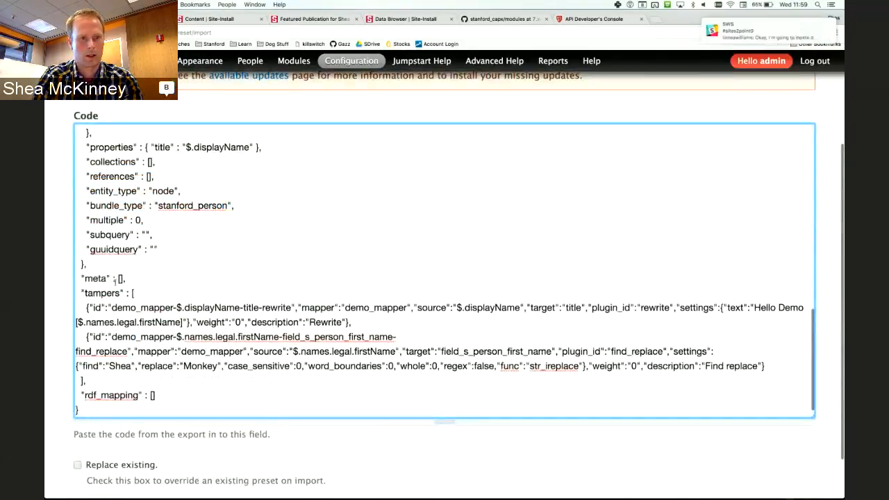
double_click(164, 311)
key(ctrl+v)
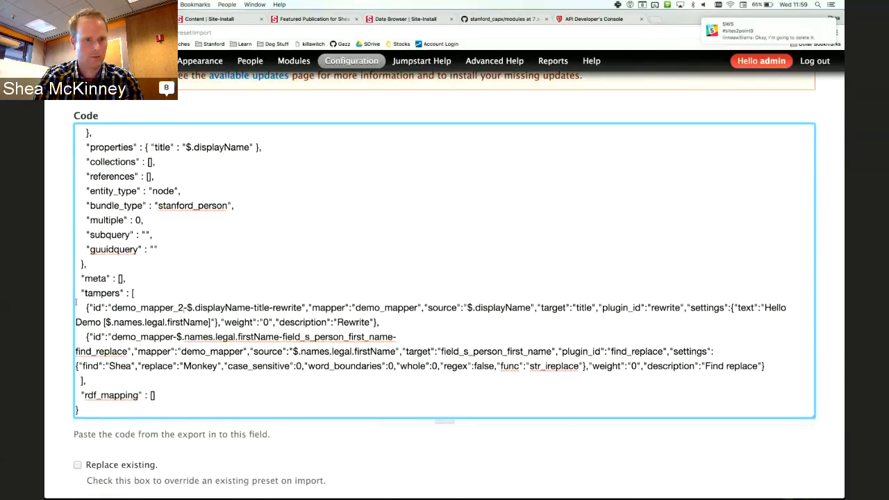
double_click(142, 337)
key(ctrl+v)
Toggle the Replace existing preset option on and back off, then submit the mapper code
scroll(174, 356, down, 1)
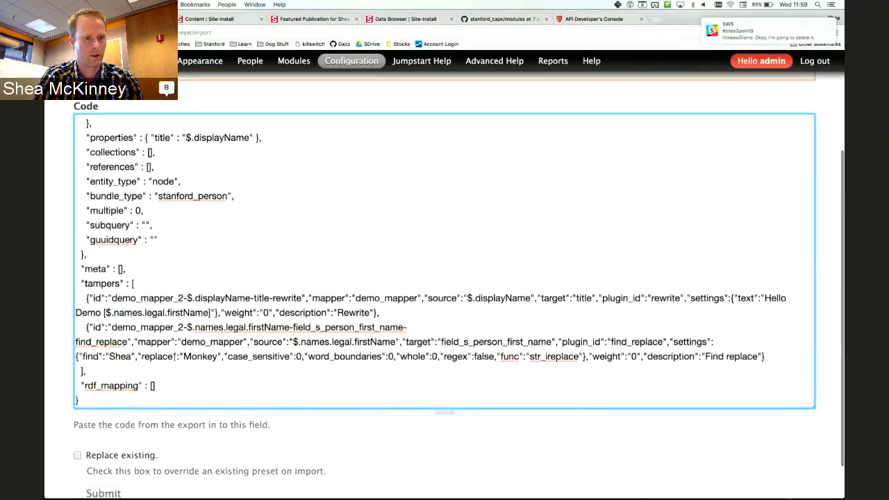
click(99, 432)
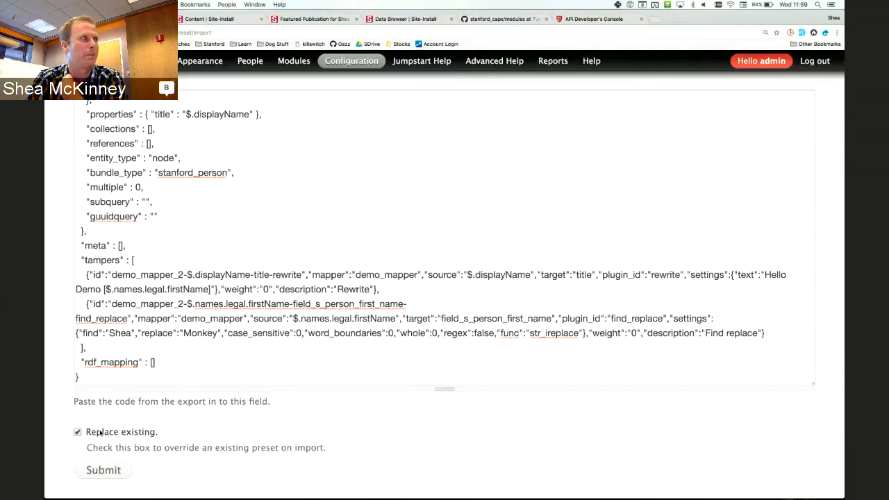
click(99, 432)
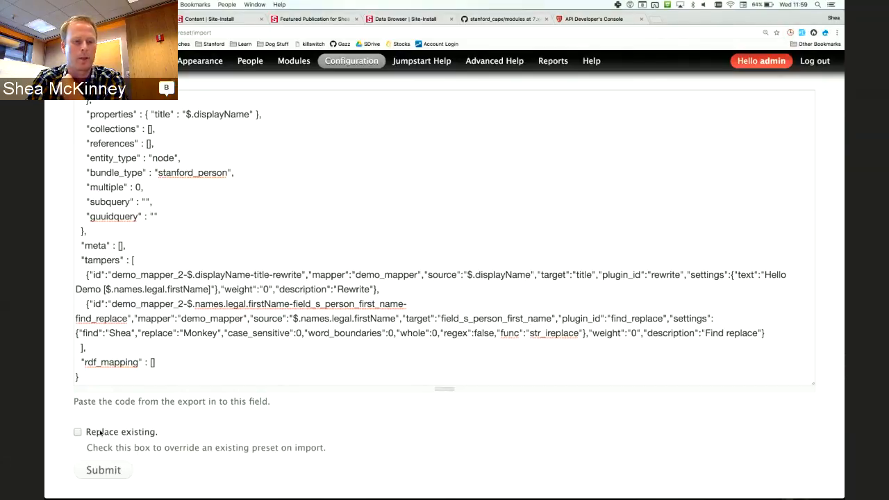
right_click(121, 478)
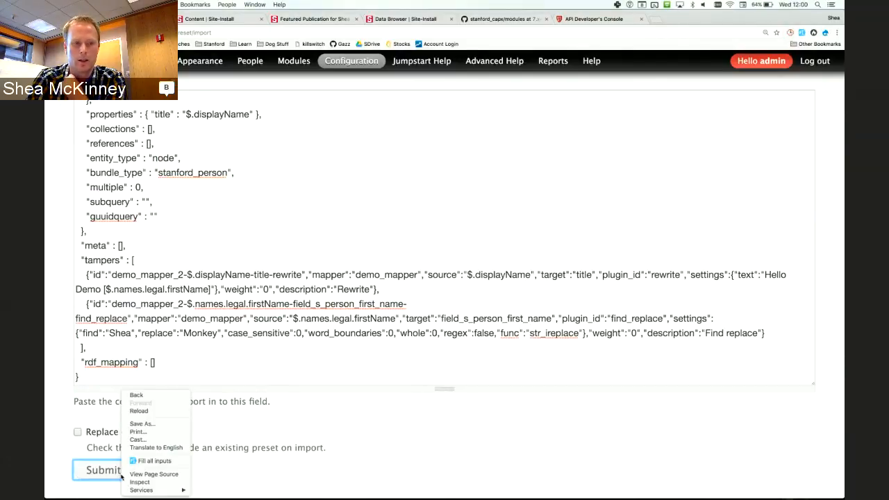
click(83, 475)
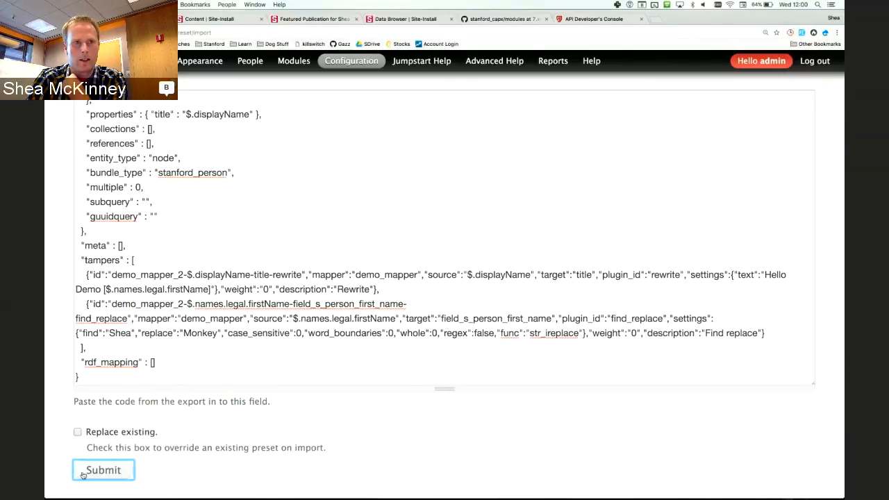
click(83, 475)
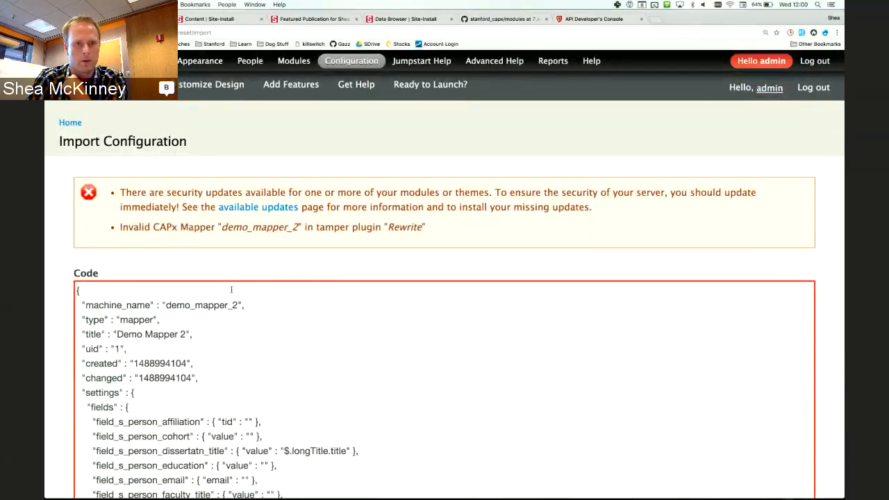
Delete both tamper entries from the code and import Demo Mapper 2 with an empty tampers list
scroll(232, 290, down, 15)
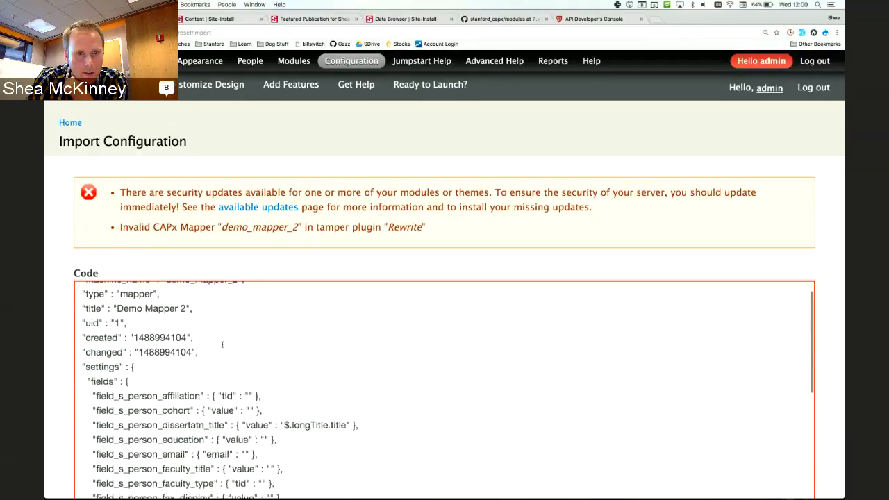
scroll(223, 344, down, 3)
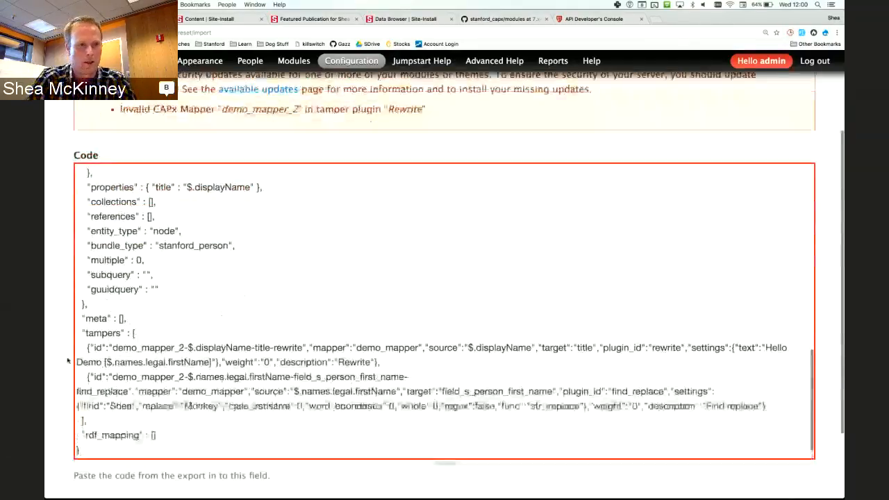
drag(86, 348, 82, 421)
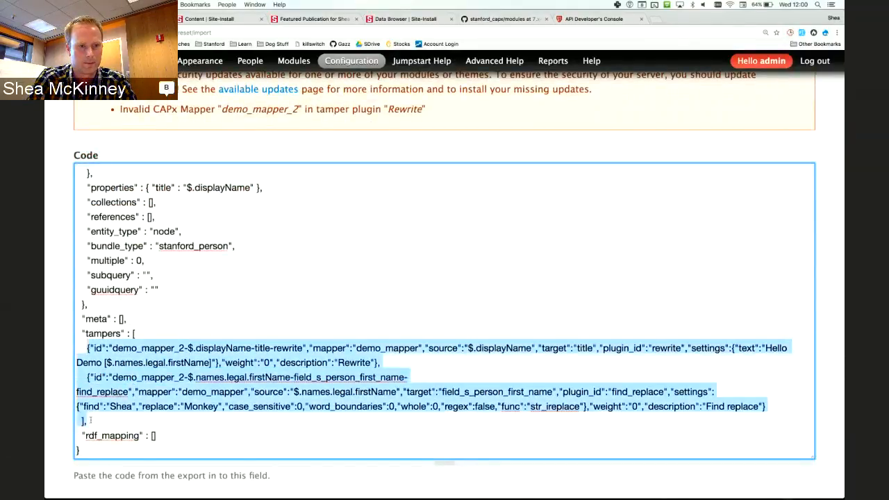
key(BackSpace)
key(BackSpace)
key(BackSpace)
key(BackSpace)
key(BackSpace)
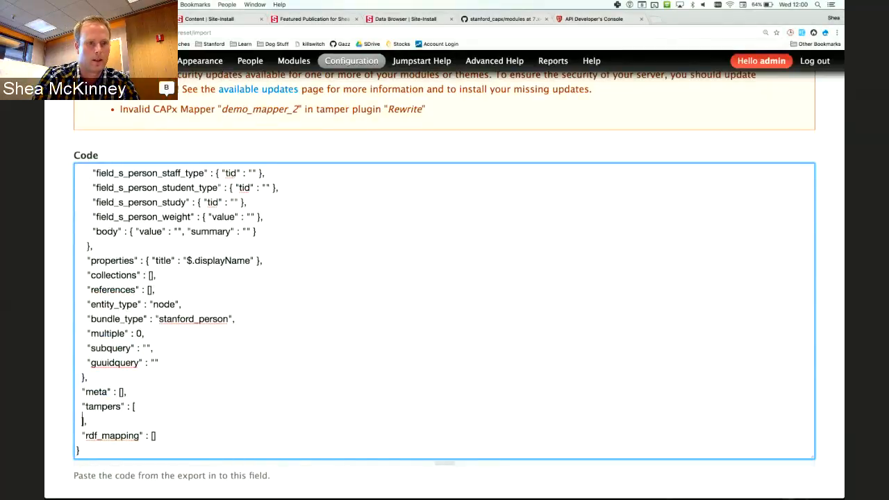
scroll(78, 448, down, 3)
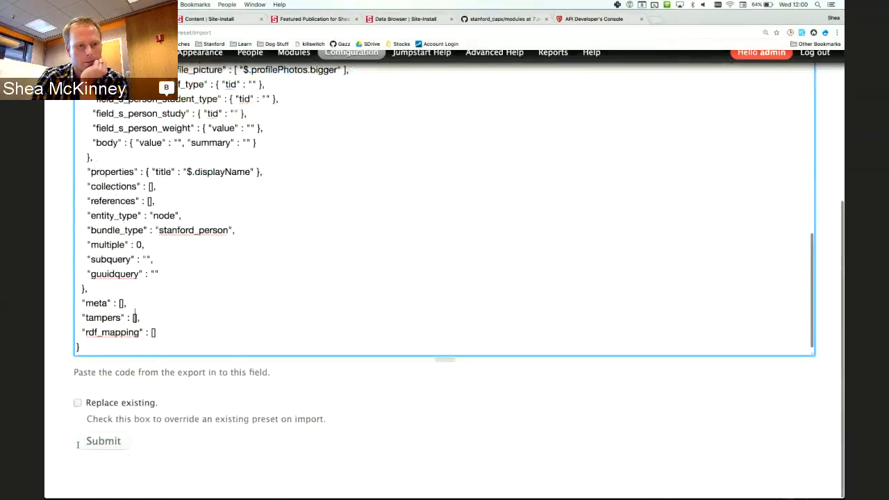
click(112, 451)
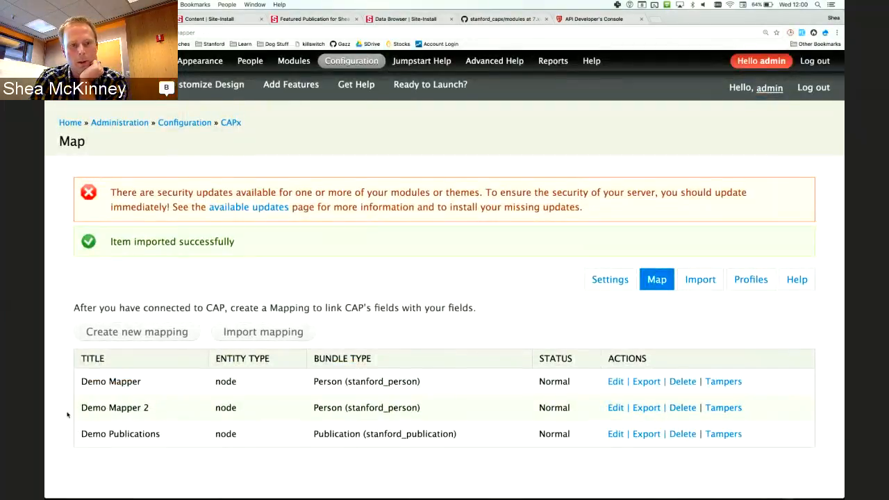
drag(69, 415, 571, 389)
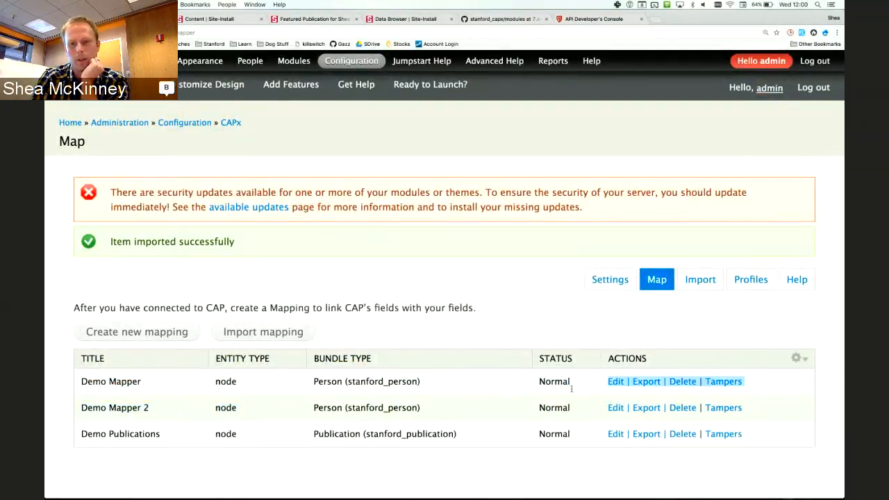
click(616, 408)
scroll(301, 295, down, 1)
scroll(300, 295, down, 3)
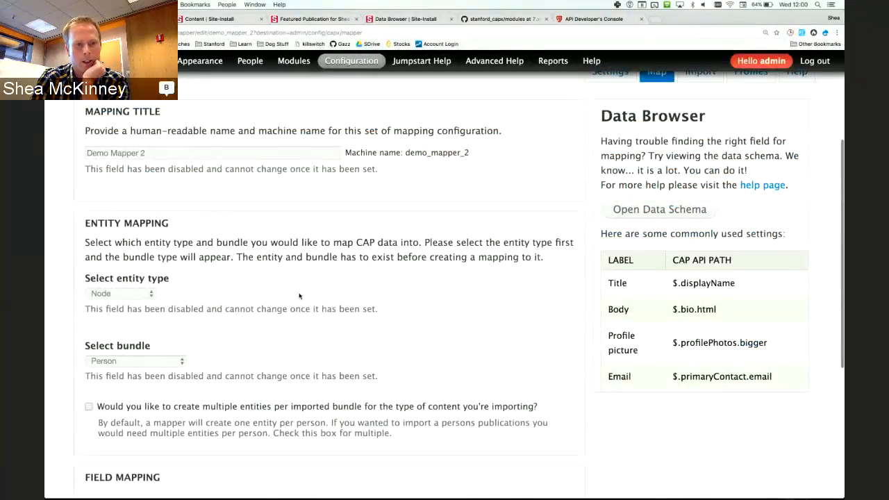
scroll(300, 296, down, 5)
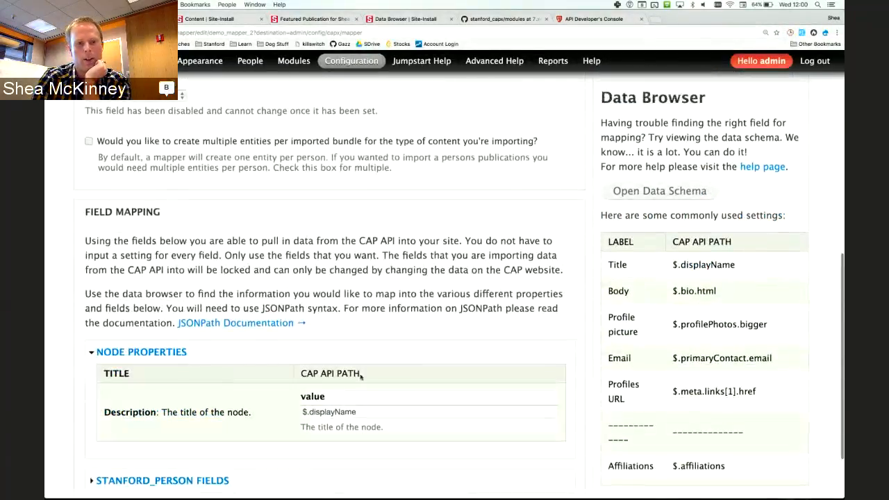
scroll(258, 416, up, 8)
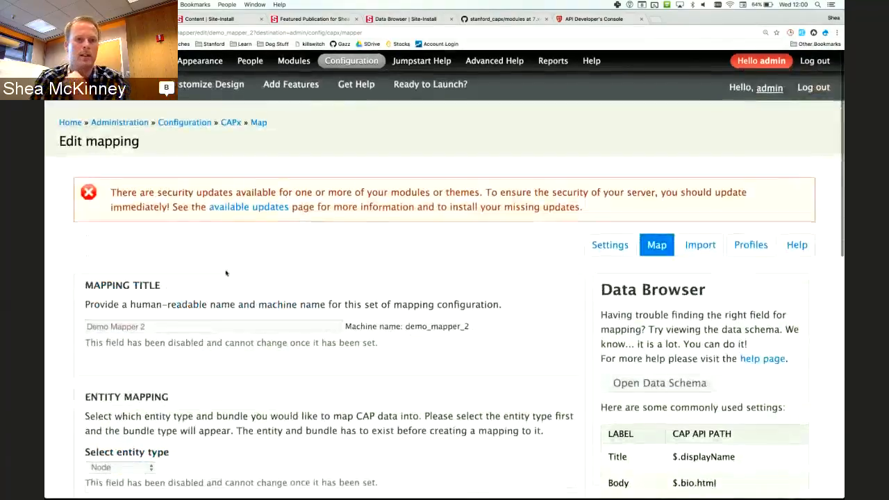
scroll(226, 258, left, 5)
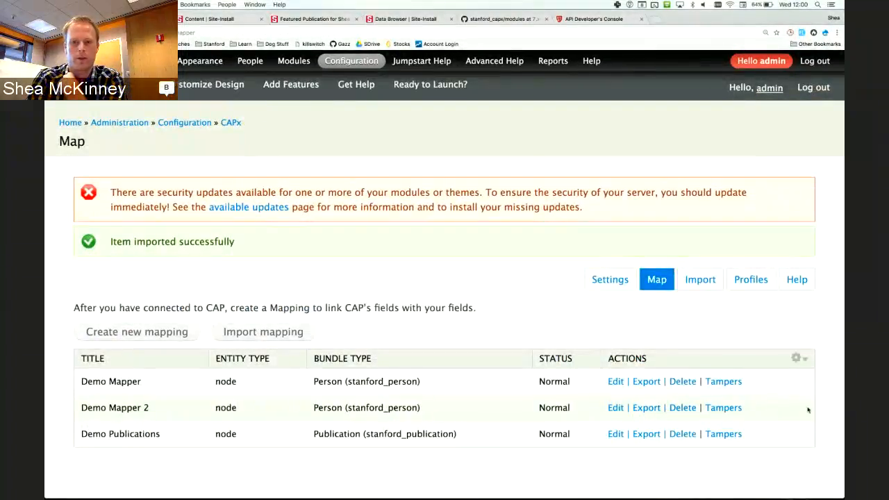
View the CAPx importers list, then go to Structure > Features > Create feature
click(700, 279)
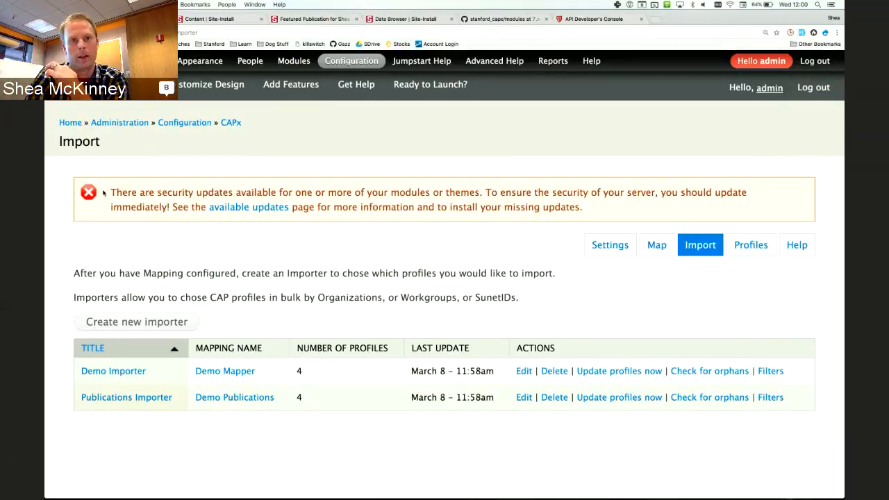
mouse_move(144, 61)
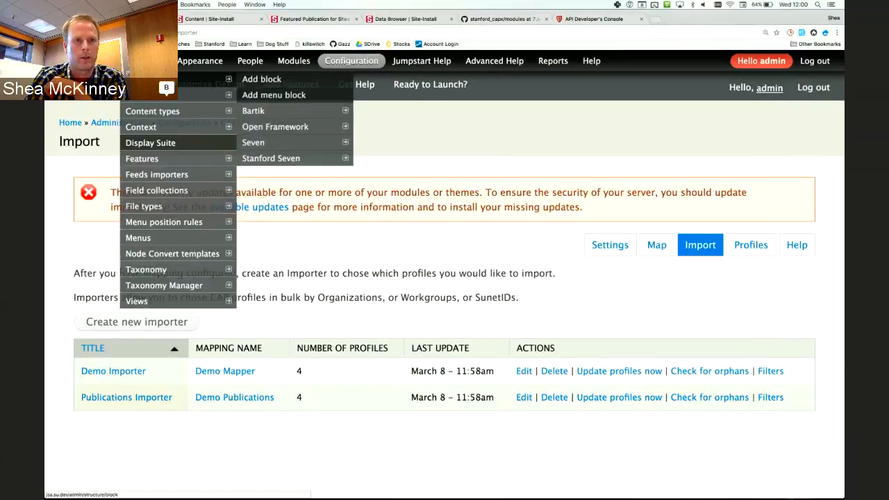
mouse_move(172, 151)
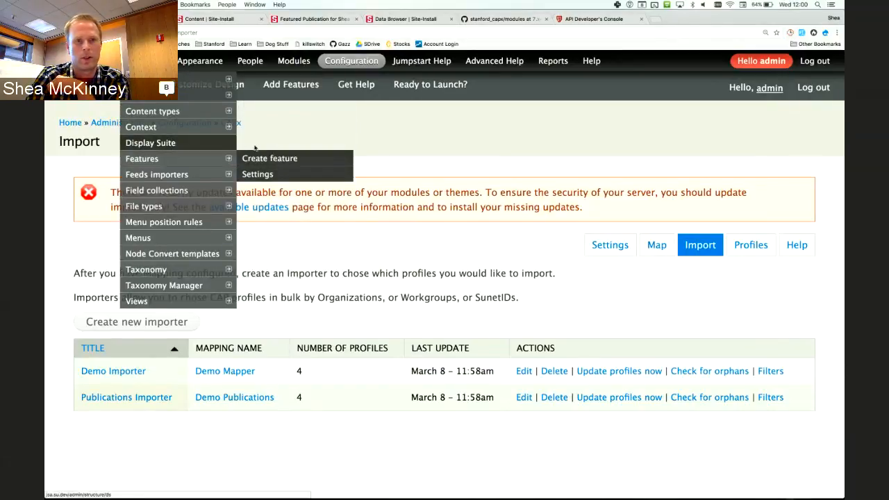
click(170, 159)
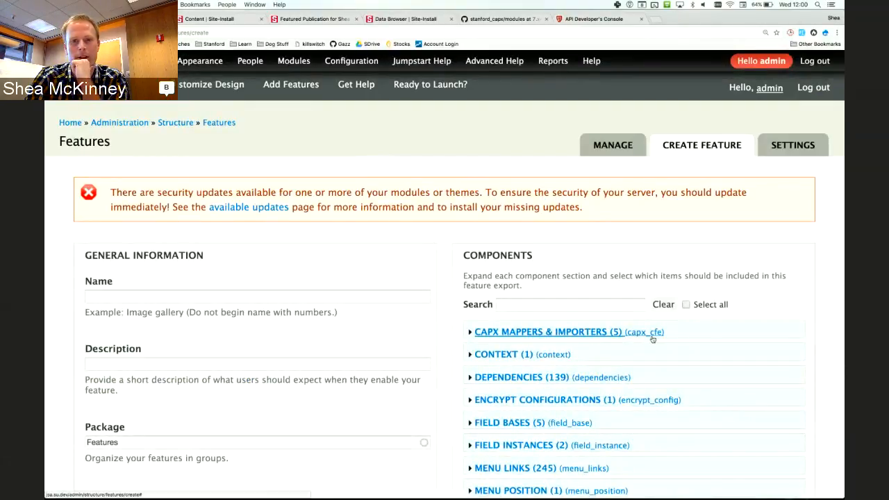
Tick Demo Mapper, Demo Publications, Demo Importer, Publications Importer and Demo Mapper 2 under CAPx Mappers & Importers
click(653, 335)
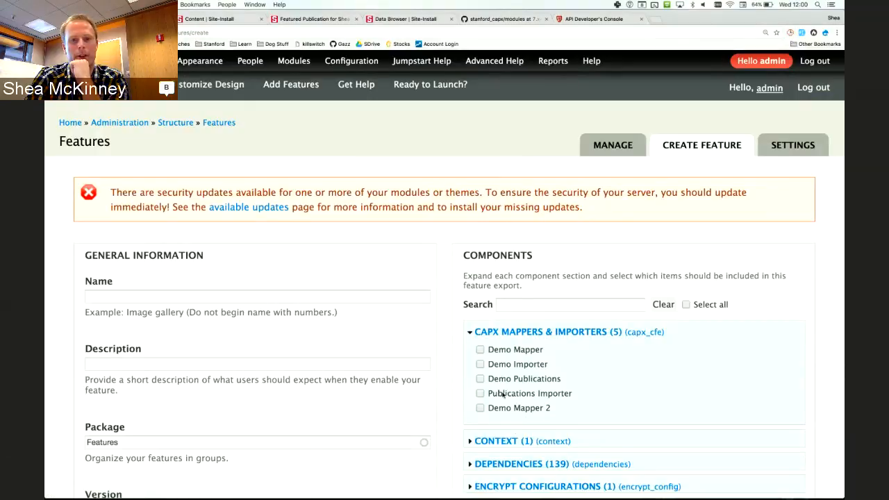
click(480, 350)
click(480, 364)
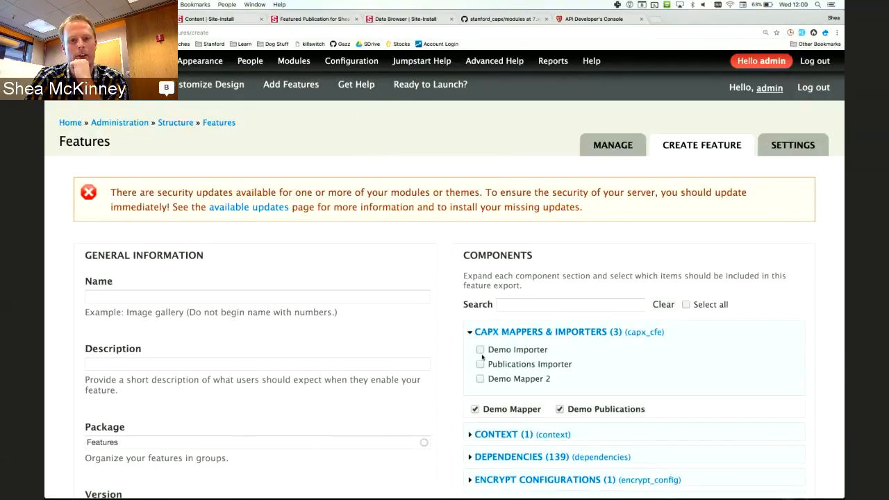
click(480, 350)
click(480, 350)
click(480, 350)
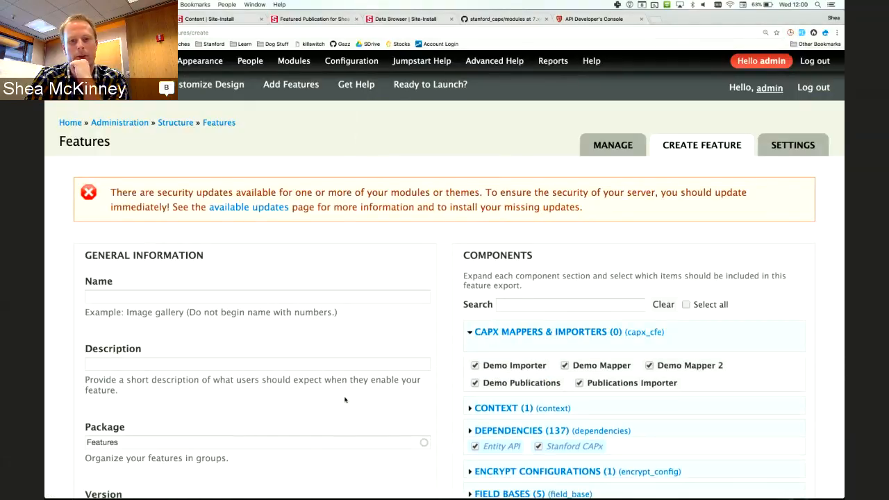